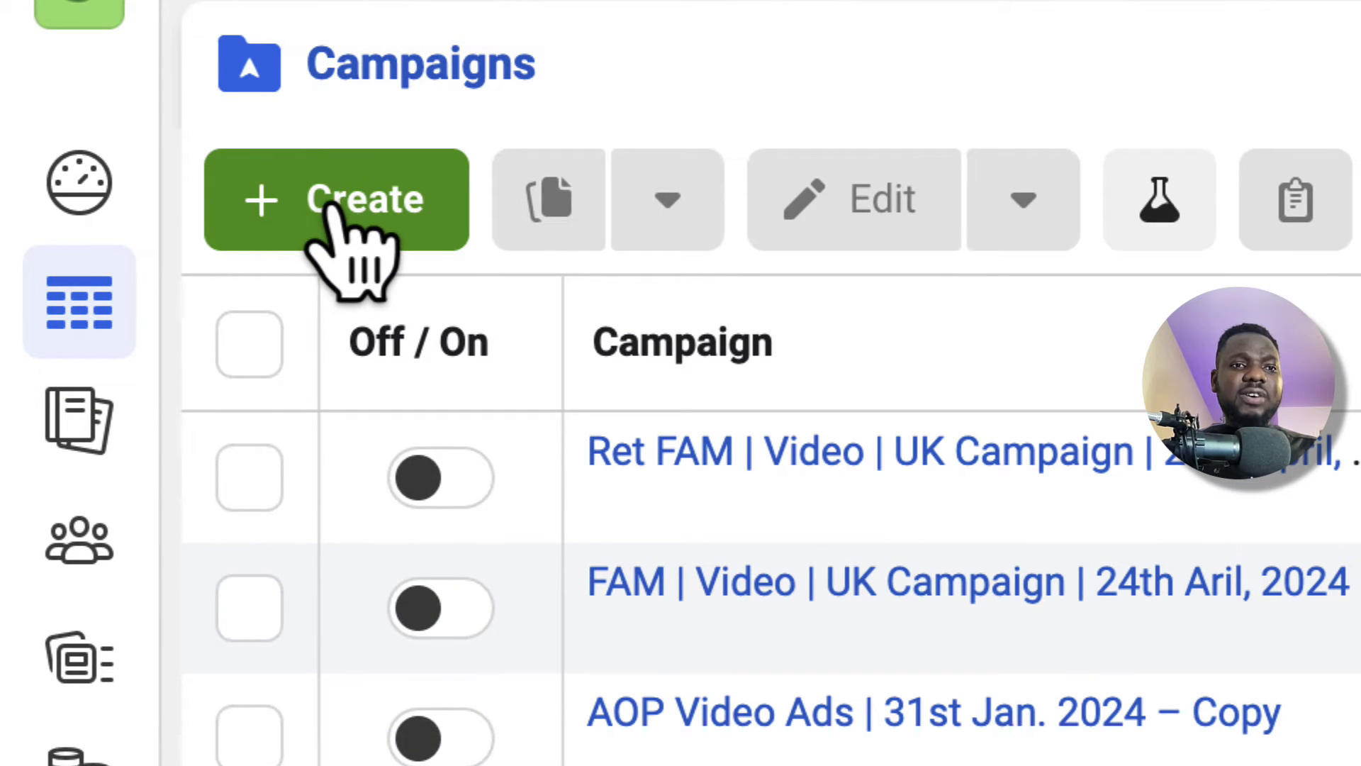
Step: Create a new campaign with the Leads objective, using the Manual leads campaign setup
{"action": "left_click", "coordinate": [330, 204]}
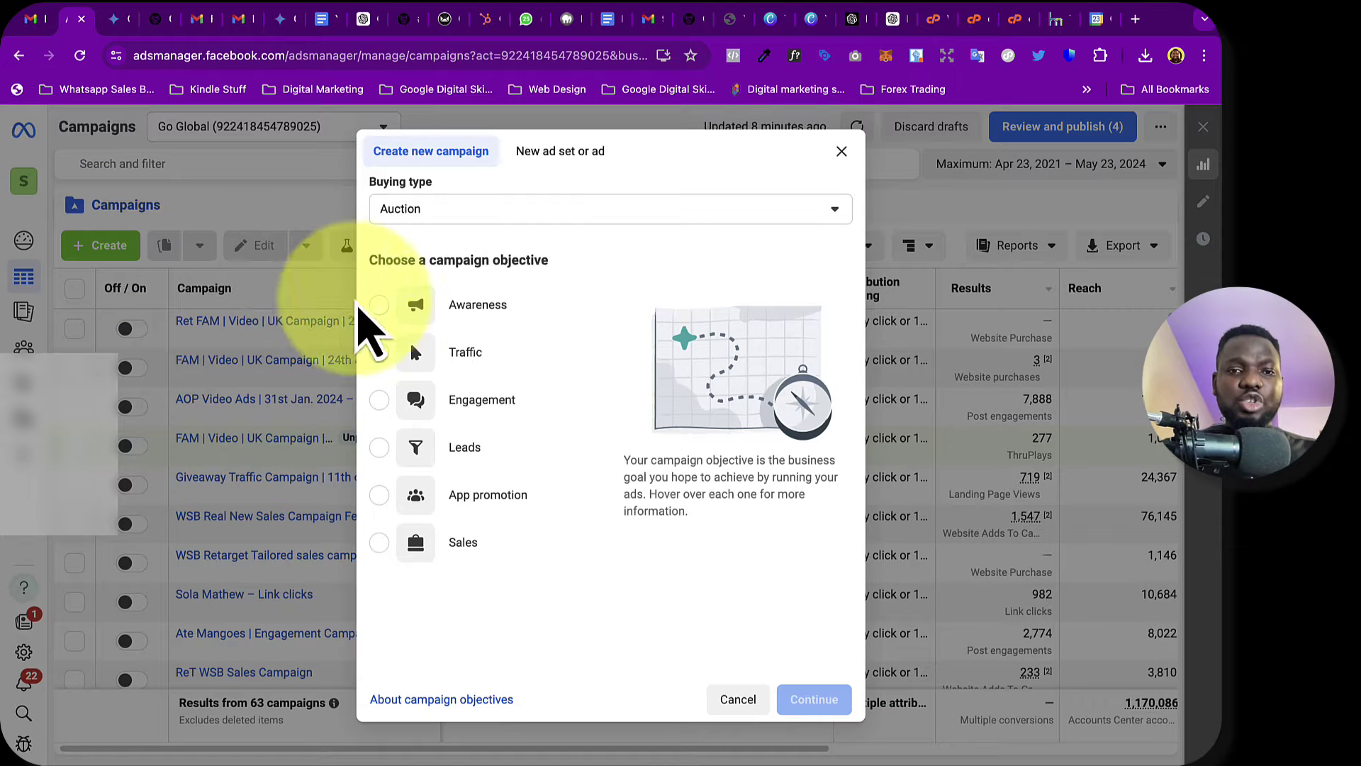
{"action": "left_click", "coordinate": [443, 448]}
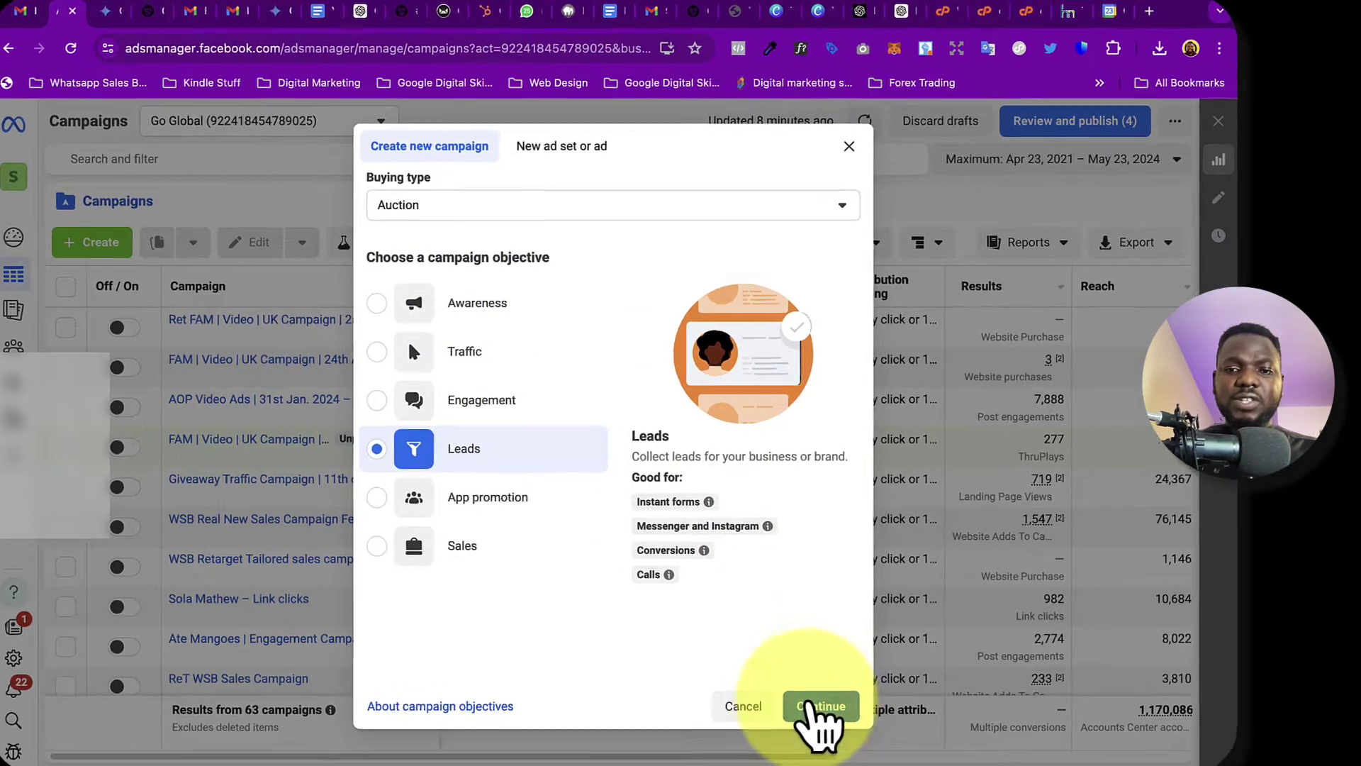
{"action": "left_click", "coordinate": [815, 706]}
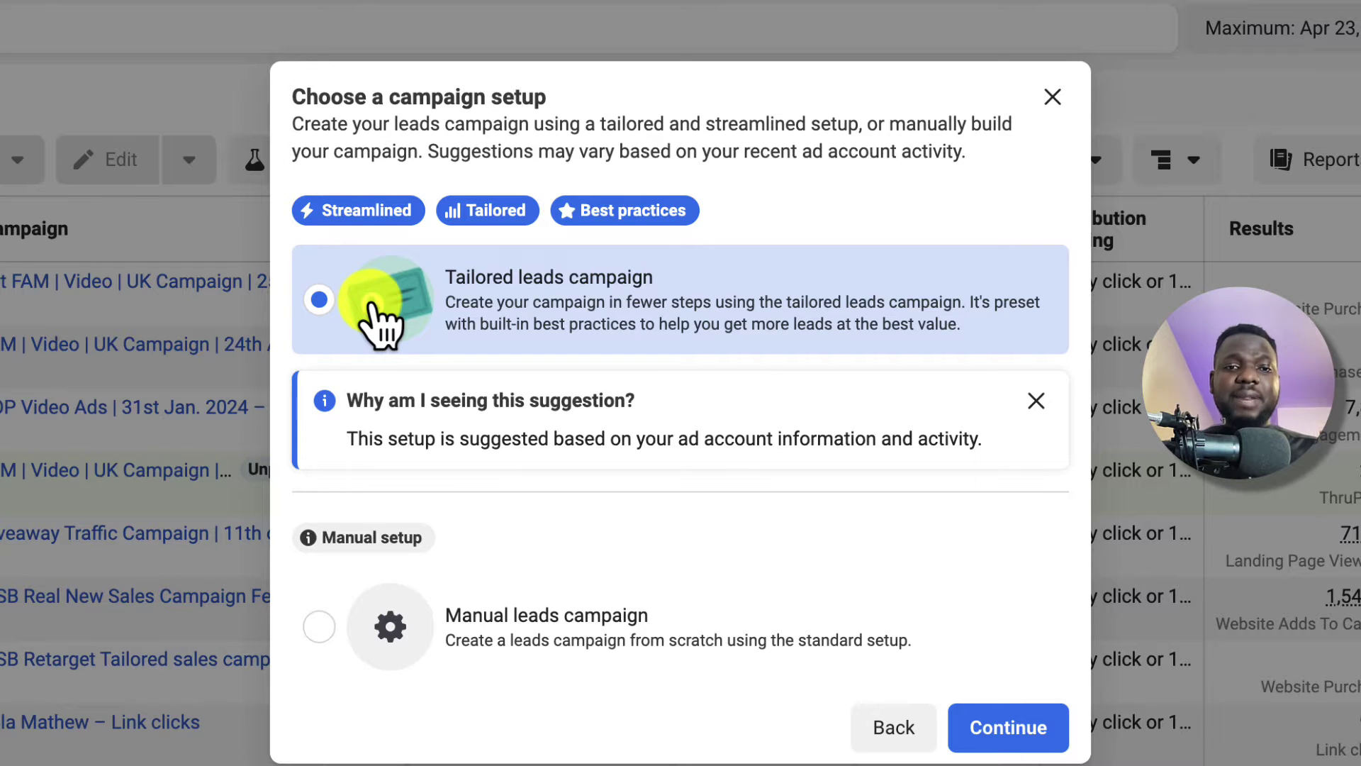
{"action": "left_click", "coordinate": [319, 627]}
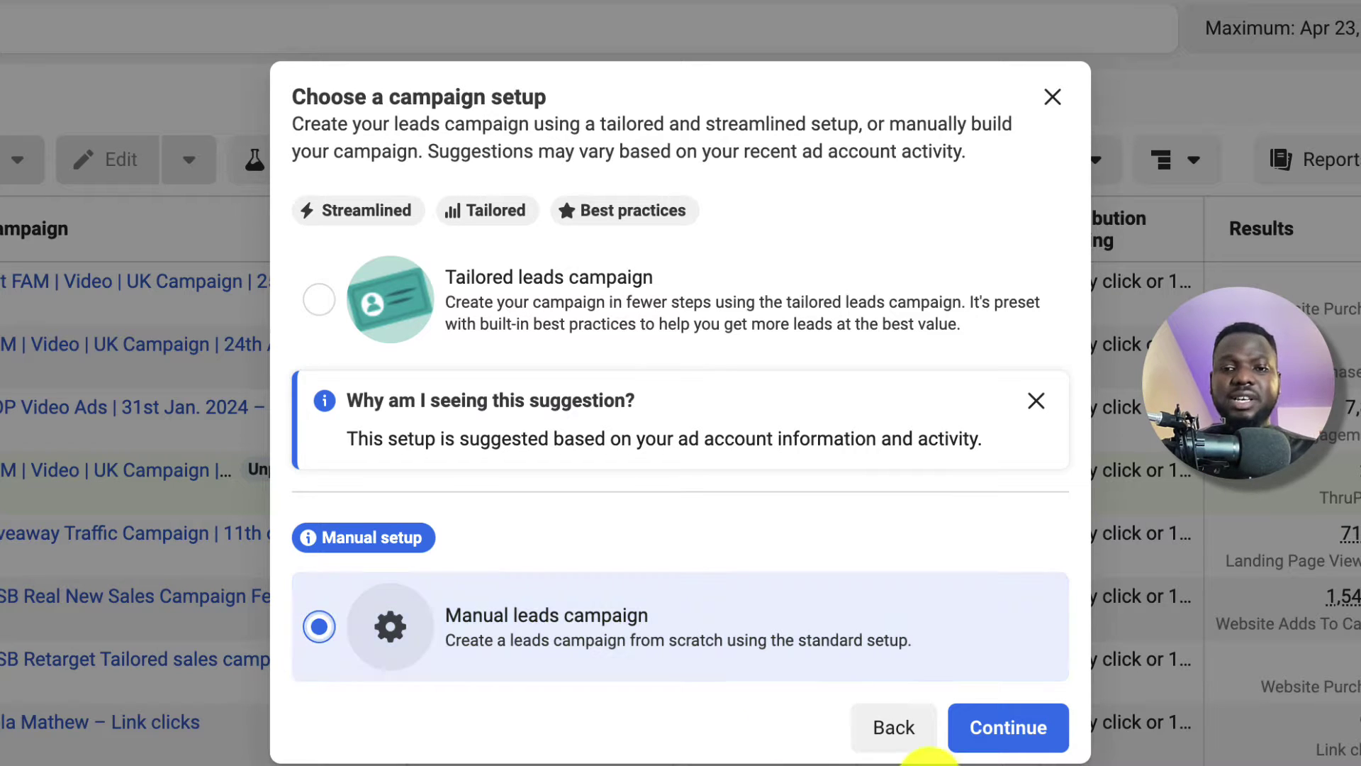
{"action": "left_click", "coordinate": [1009, 728]}
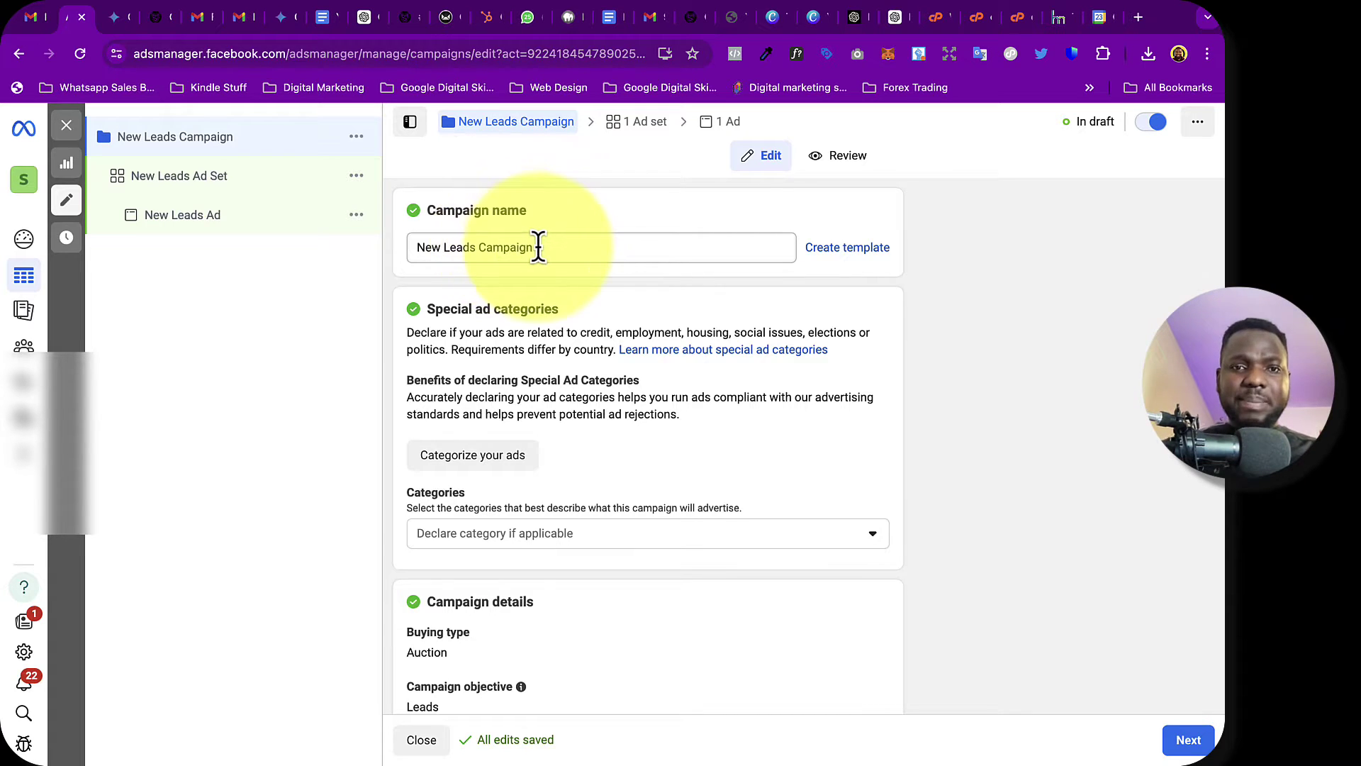
Step: Rename the campaign as "Leads Campaign | 23rd May 2024" and select its date suffix for reuse
{"action": "left_click_drag", "start_coordinate": [443, 246], "coordinate": [399, 246]}
{"action": "key", "text": "BackSpace"}
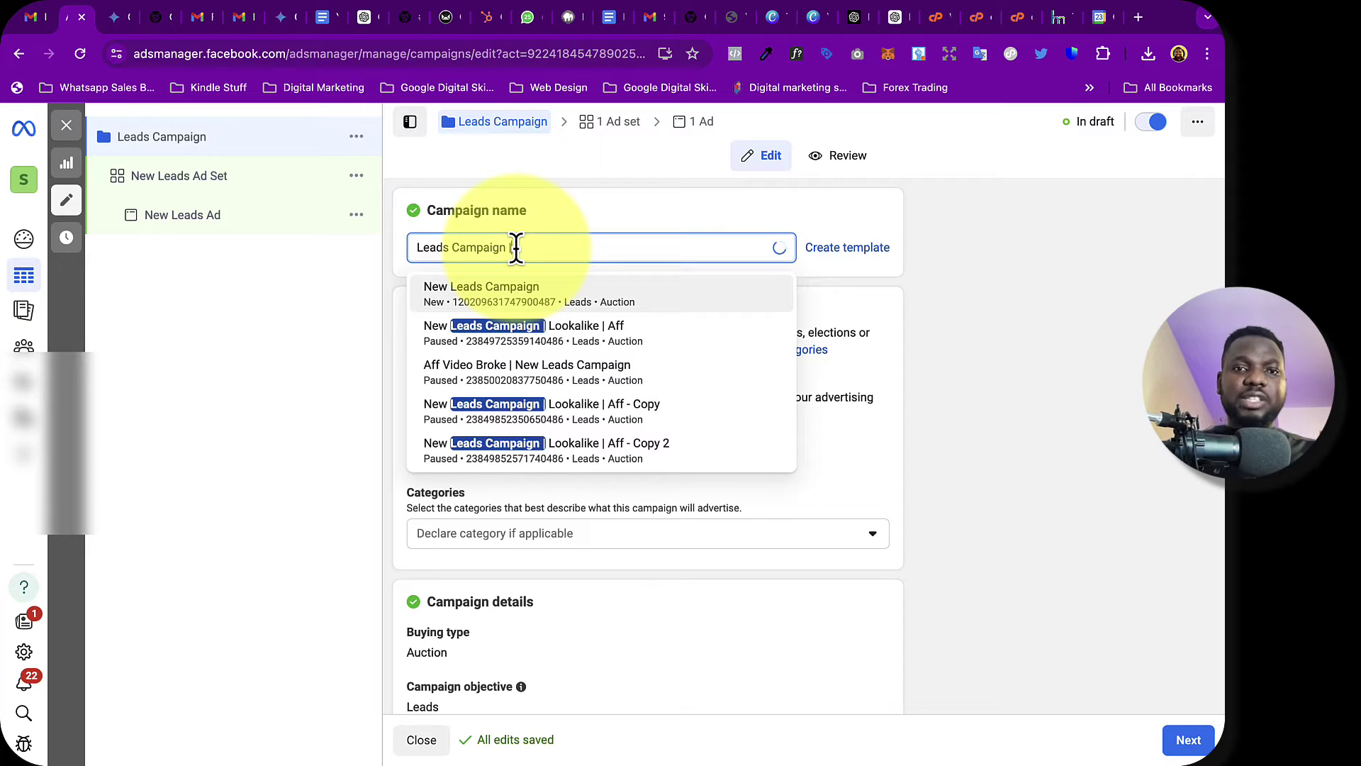
{"action": "type", "text": "3rd"}
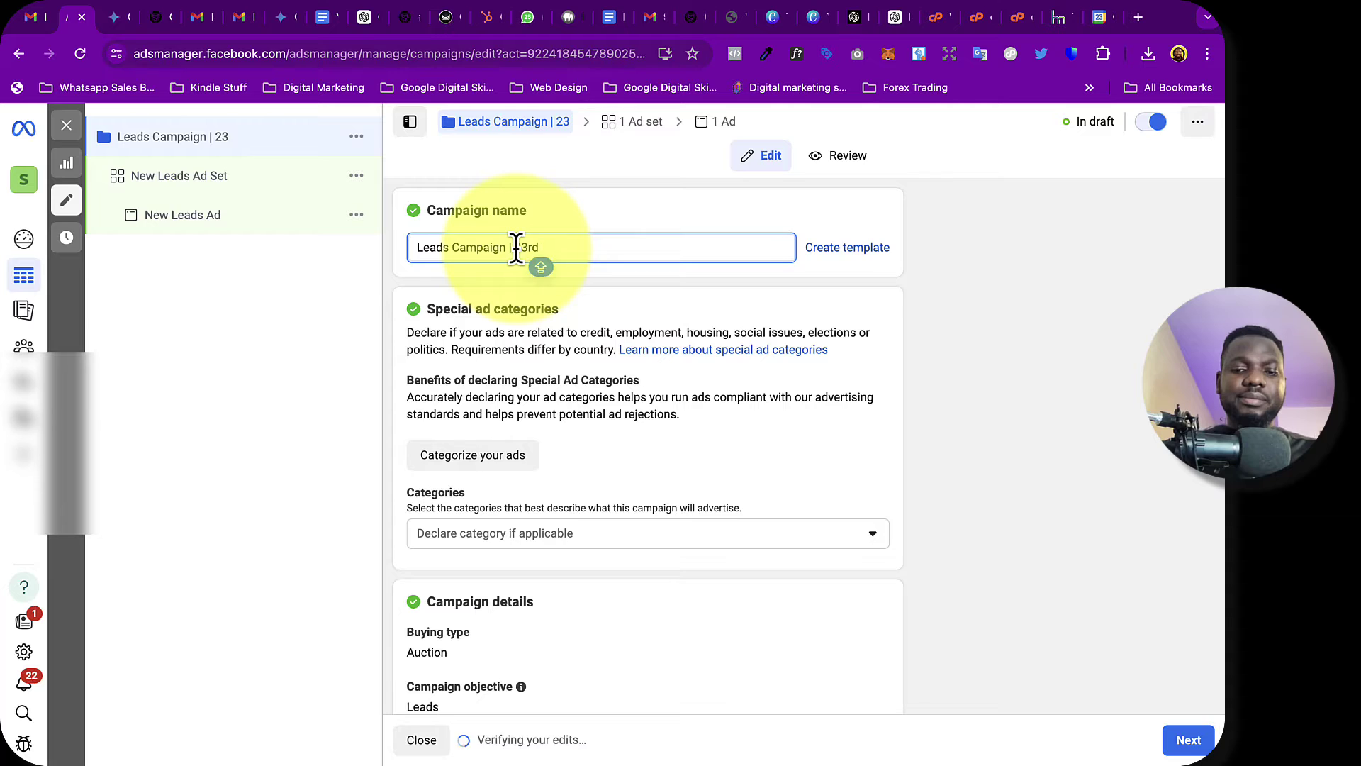
{"action": "type", "text": " May 29"}
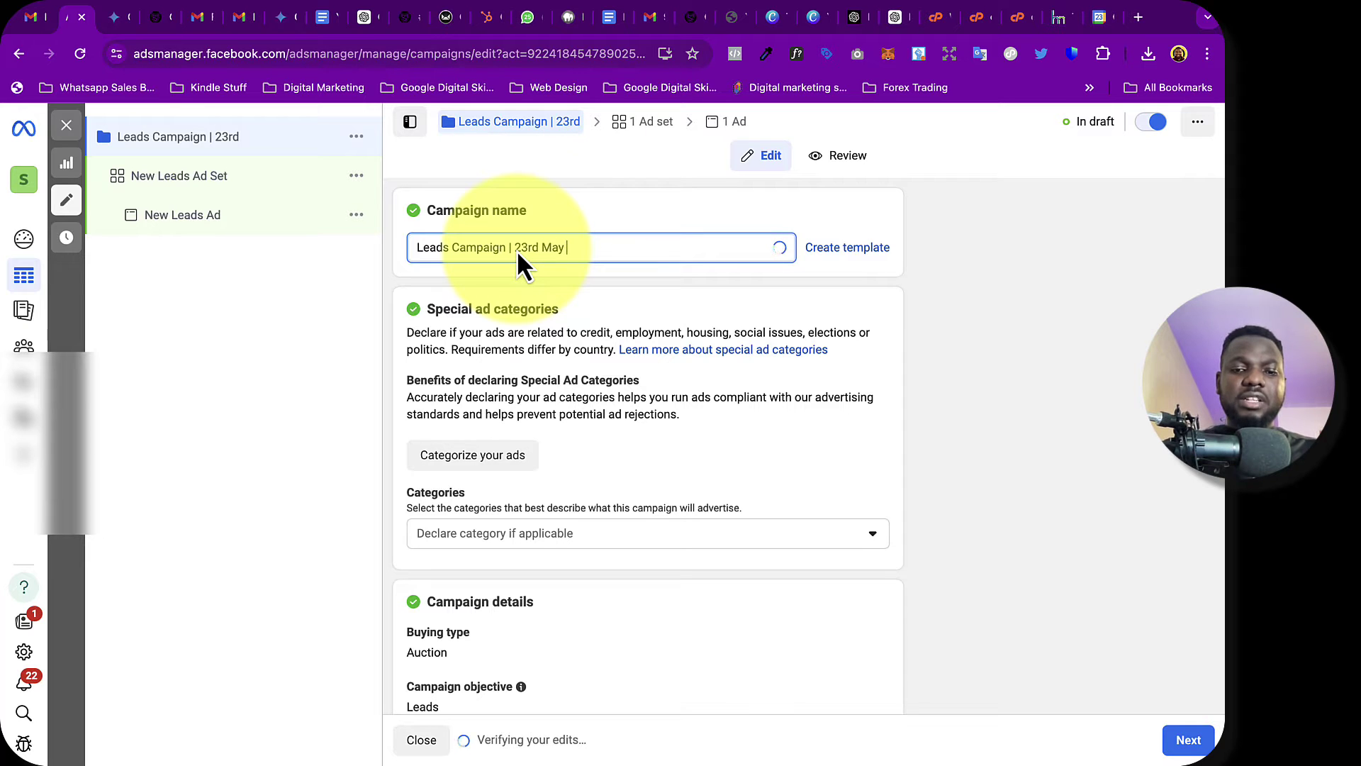
{"action": "key", "text": "BackSpace"}
{"action": "type", "text": "024"}
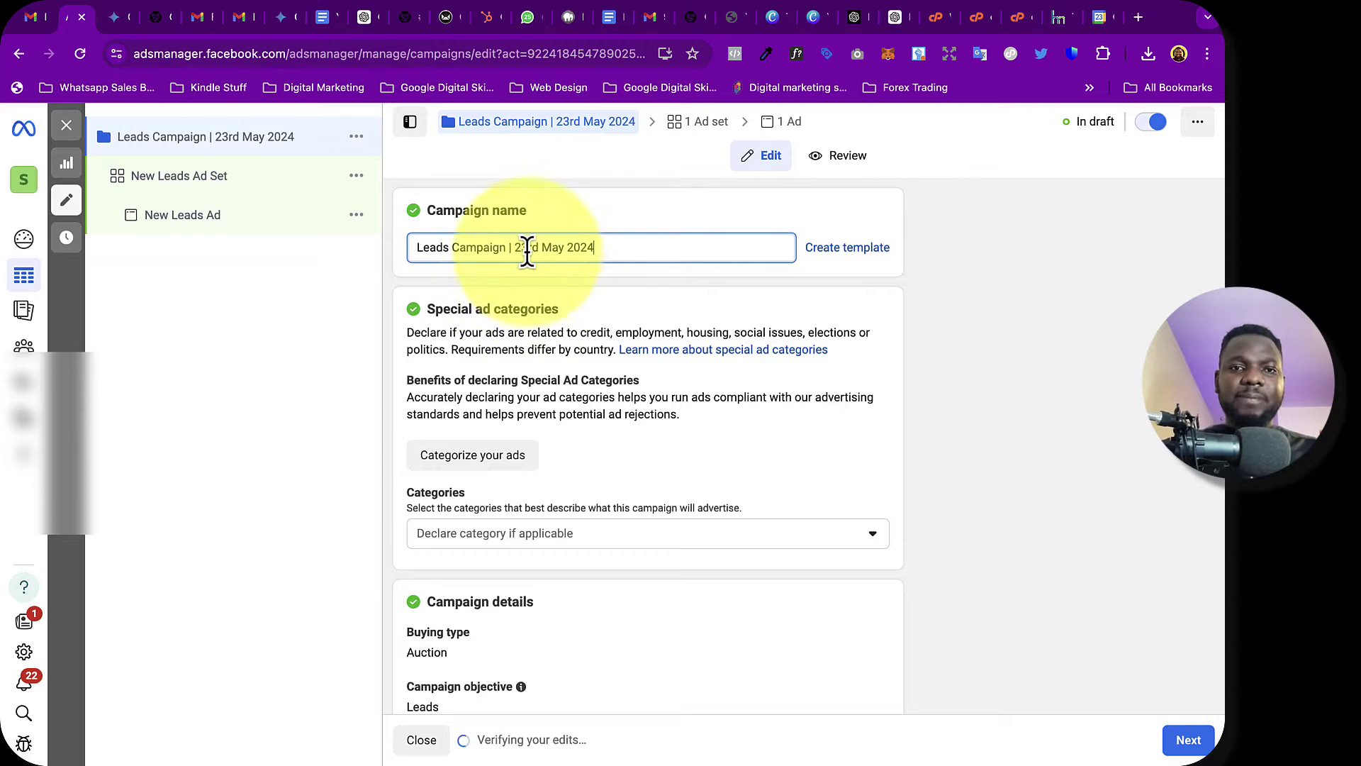
{"action": "left_click_drag", "start_coordinate": [507, 247], "coordinate": [675, 245]}
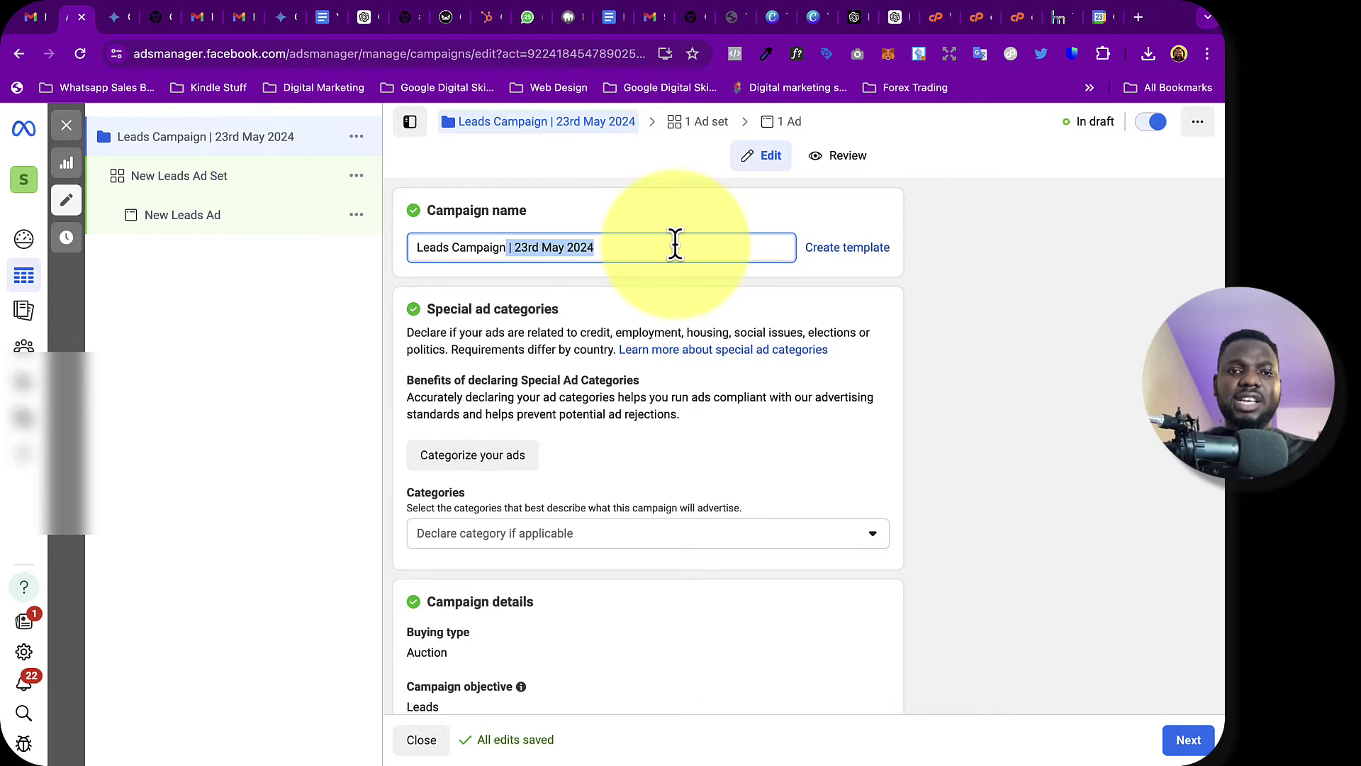
Step: Check the special ad category options without declaring one, and proceed to the ad set settings
{"action": "scroll", "coordinate": [623, 363], "scroll_direction": "down", "scroll_amount": 3}
{"action": "scroll", "coordinate": [623, 363], "scroll_direction": "down", "scroll_amount": 3}
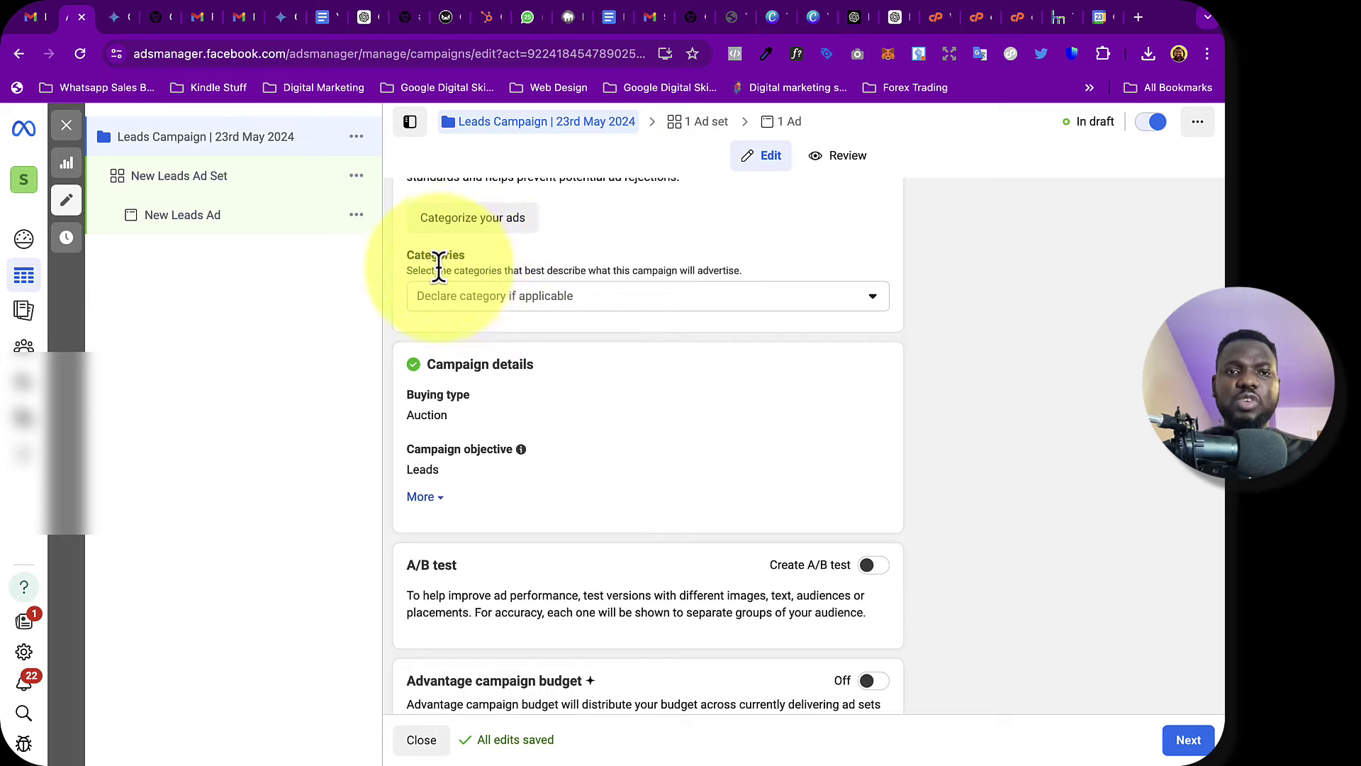
{"action": "left_click", "coordinate": [728, 303]}
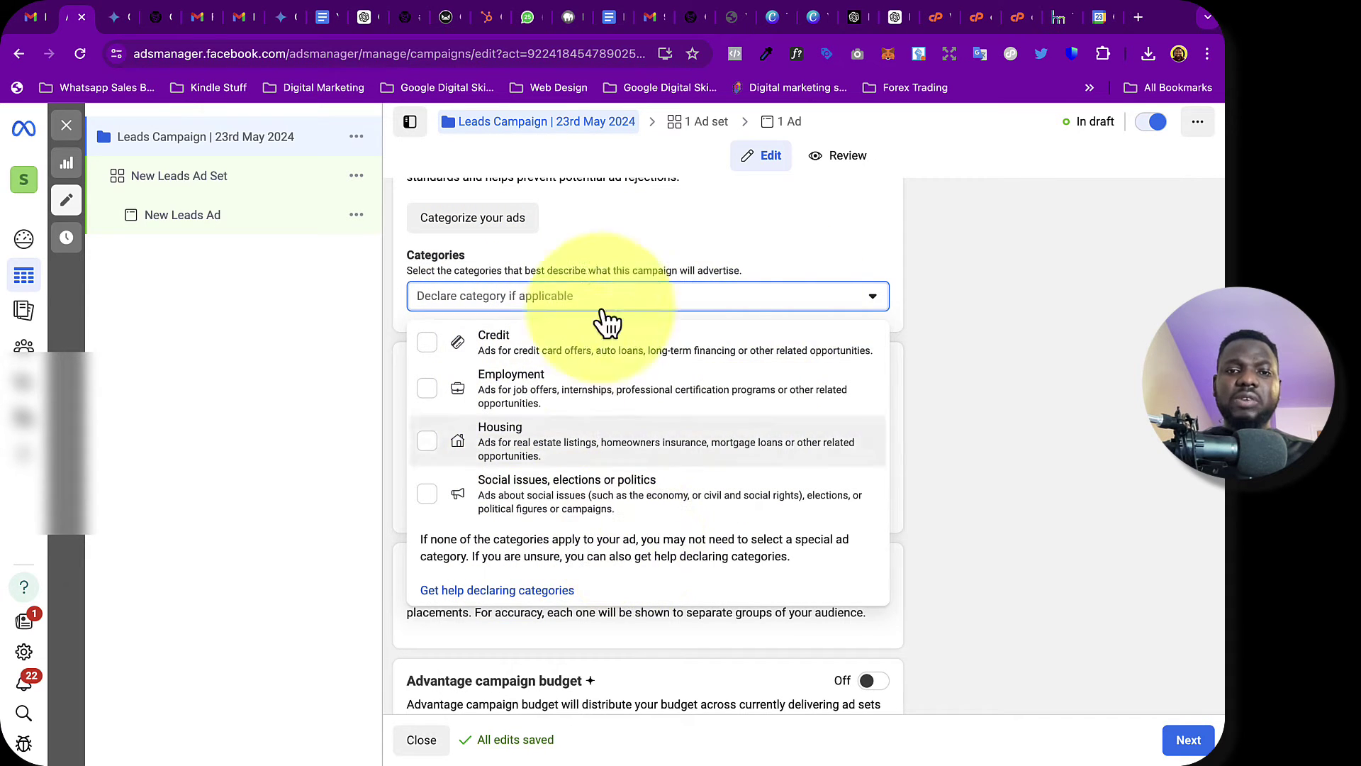
{"action": "left_click", "coordinate": [917, 359]}
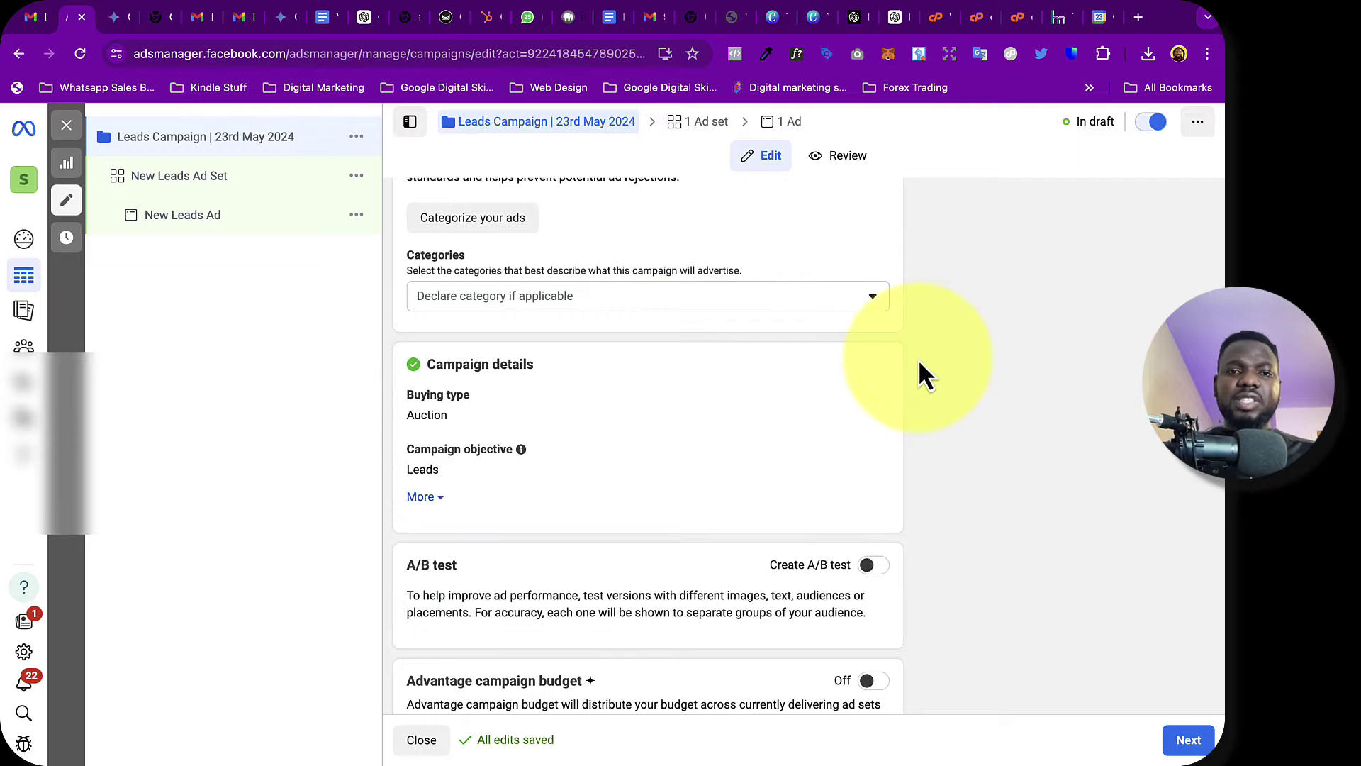
{"action": "scroll", "coordinate": [917, 359], "scroll_direction": "down", "scroll_amount": 2}
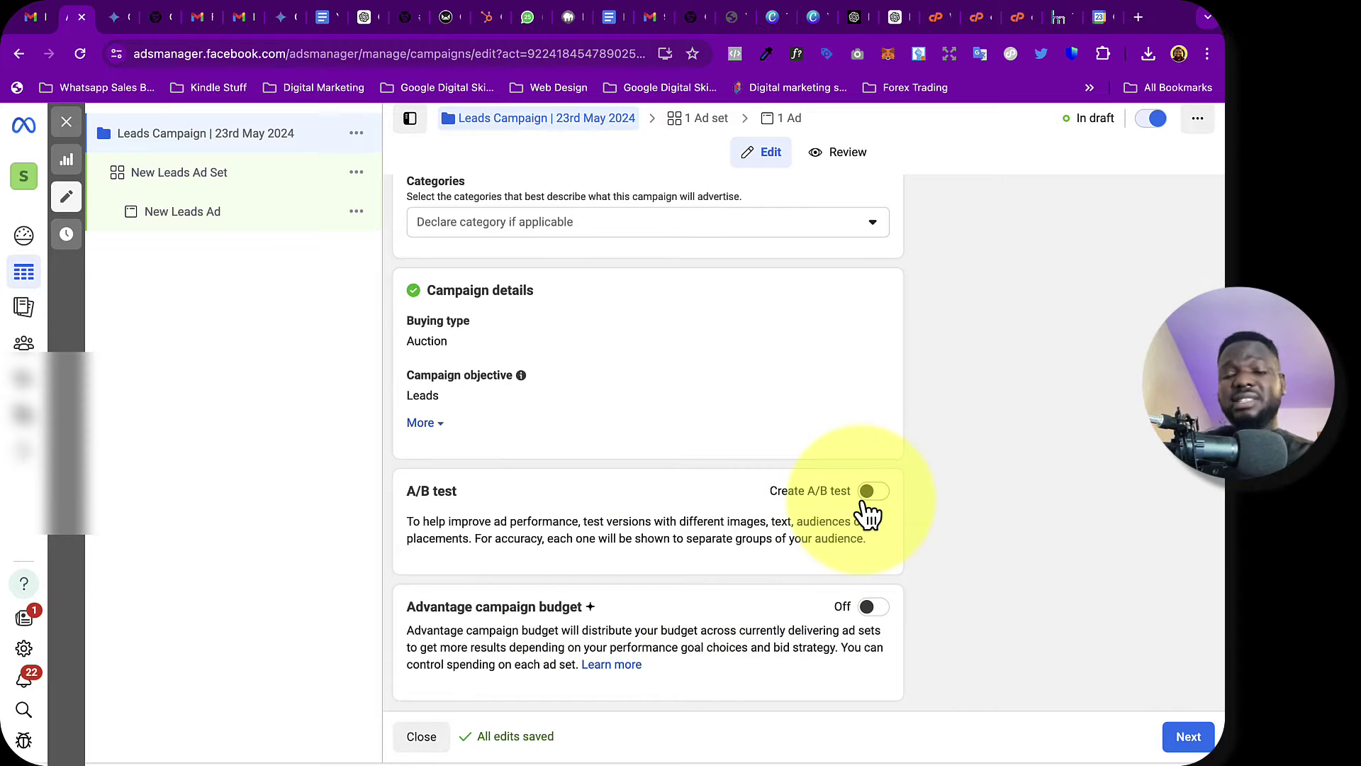
{"action": "left_click", "coordinate": [1189, 737]}
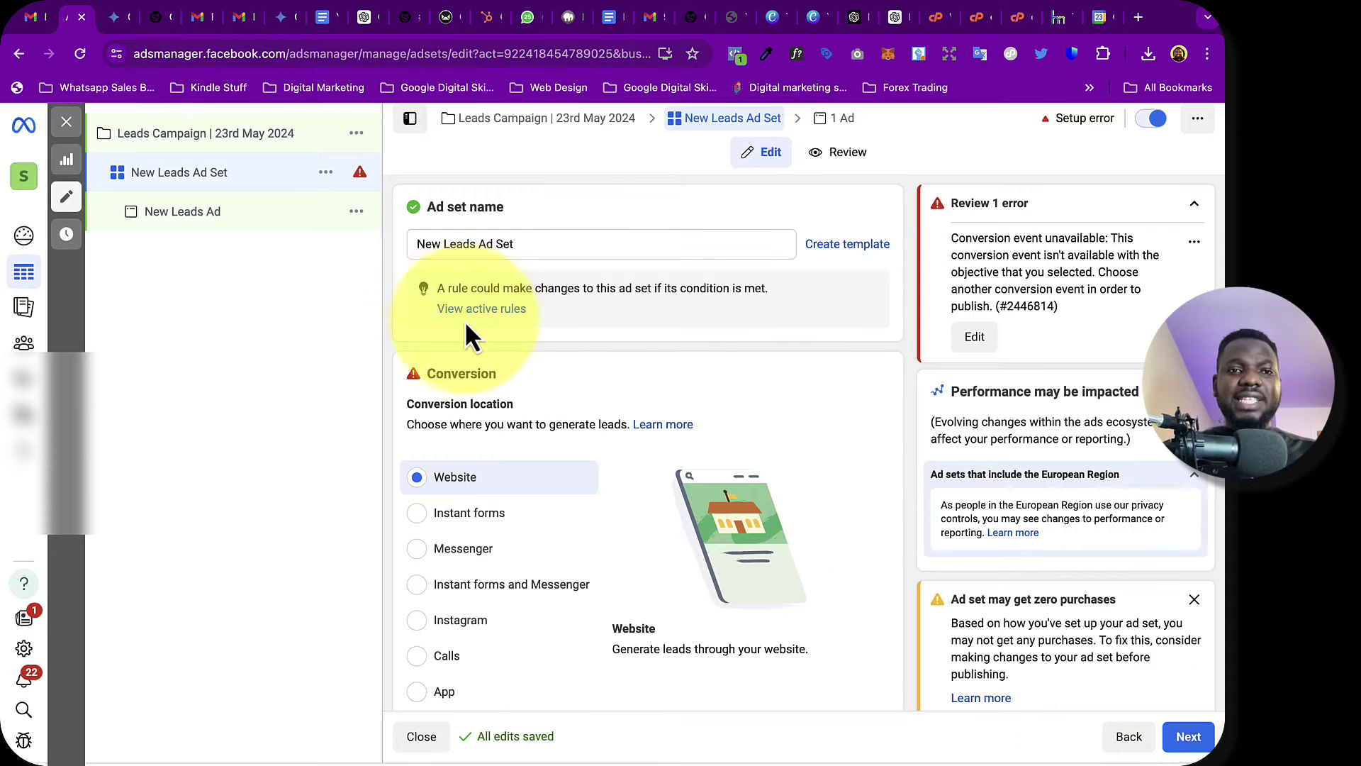
Step: Rename the ad set as "Leads Ad Set | 23rd May 2024"
{"action": "left_click", "coordinate": [445, 243]}
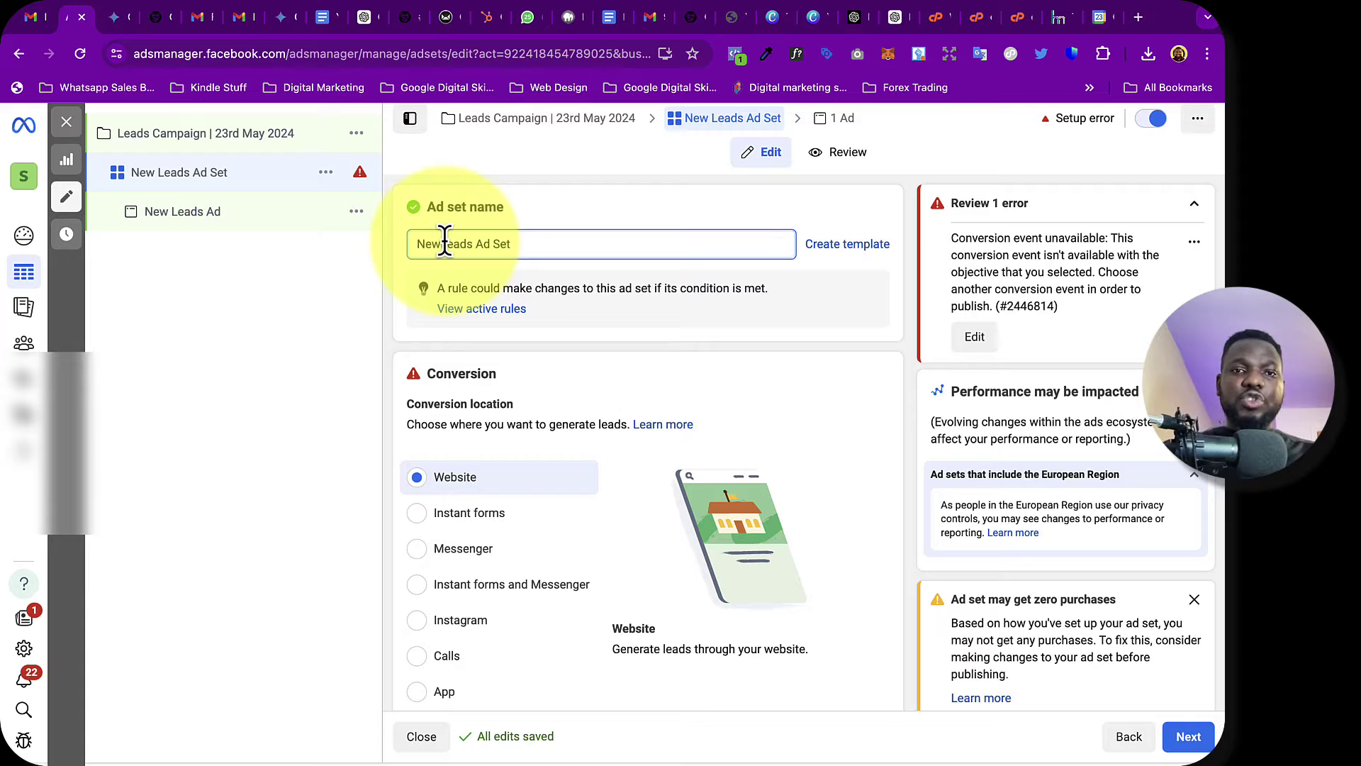
{"action": "key", "text": "BackSpace"}
{"action": "key", "text": "BackSpace"}
{"action": "key", "text": "BackSpace"}
{"action": "key", "text": "BackSpace"}
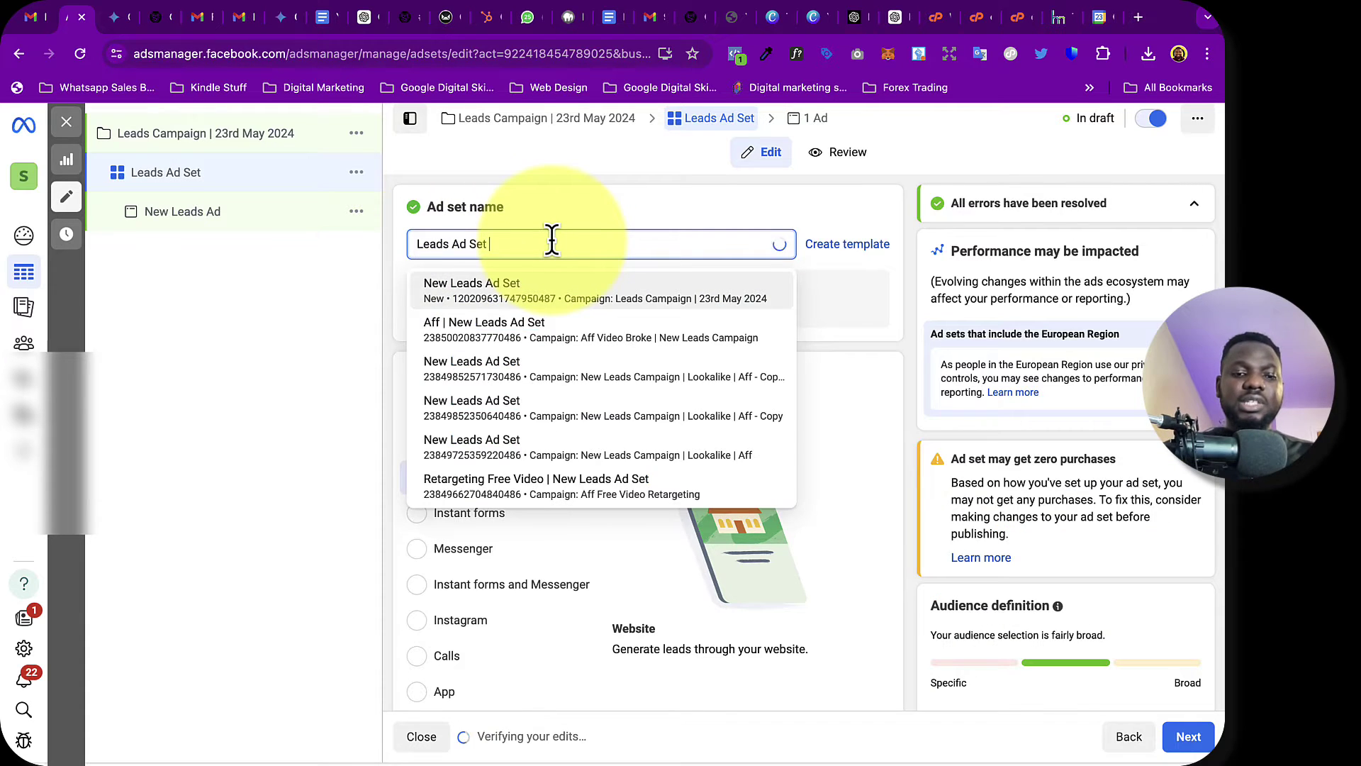
{"action": "key", "text": "Tab"}
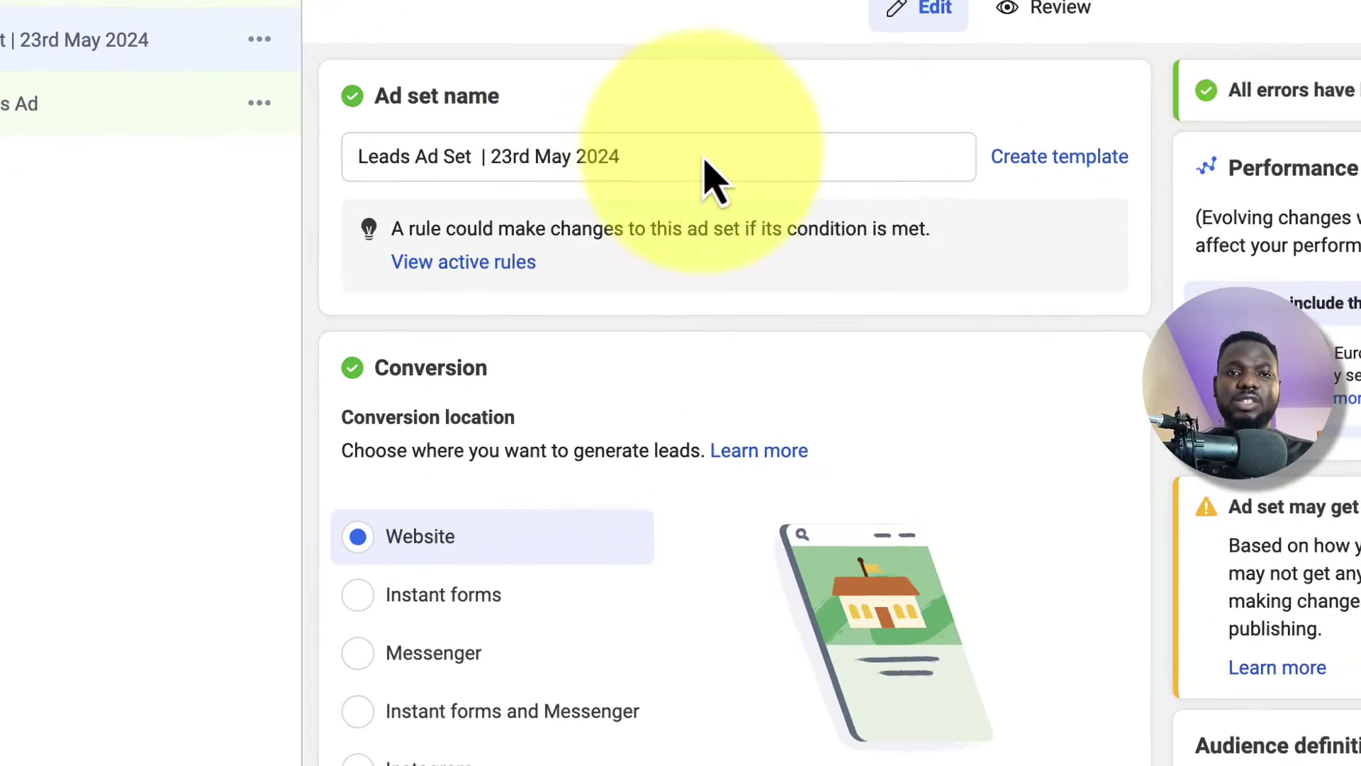
Step: Keep Website as the conversion location and choose Maximize number of conversions as the performance goal
{"action": "scroll", "coordinate": [730, 390], "scroll_direction": "down", "scroll_amount": 3}
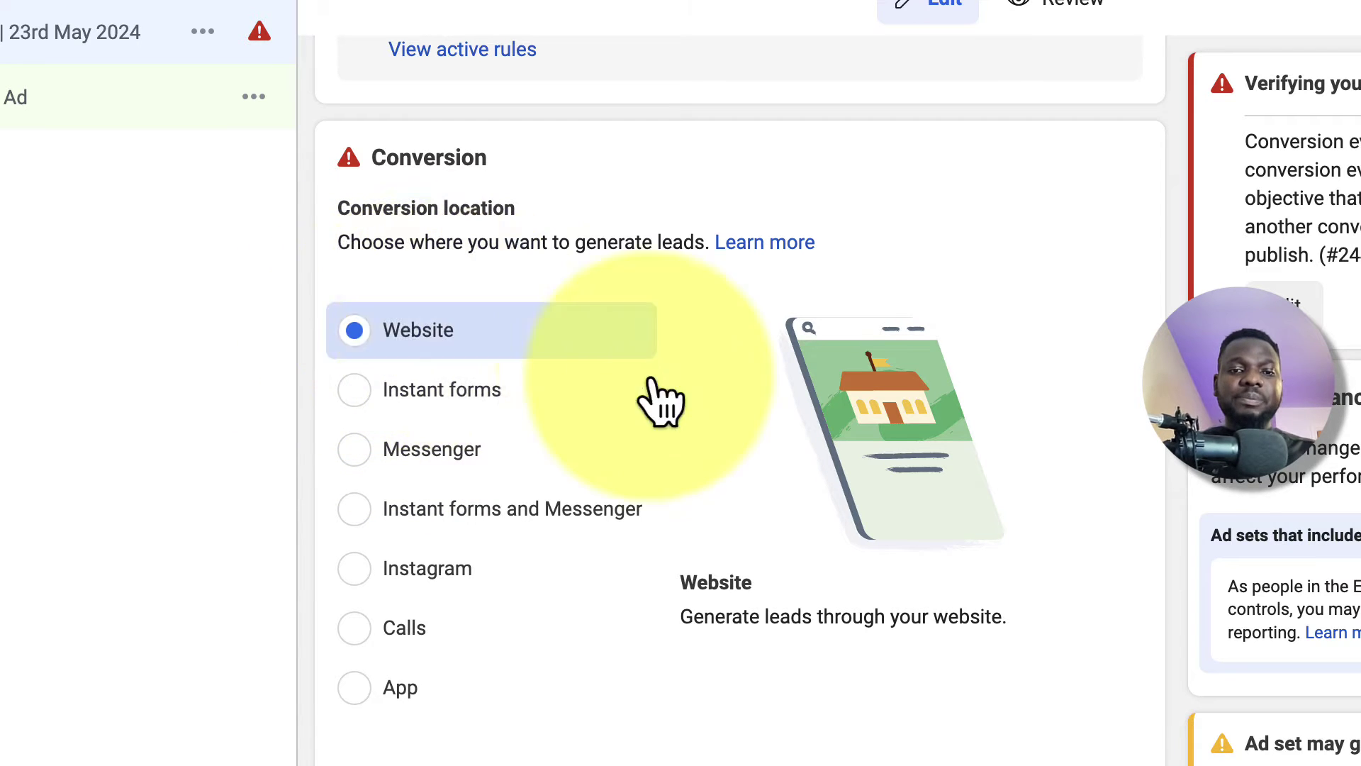
{"action": "scroll", "coordinate": [659, 397], "scroll_direction": "down", "scroll_amount": 5}
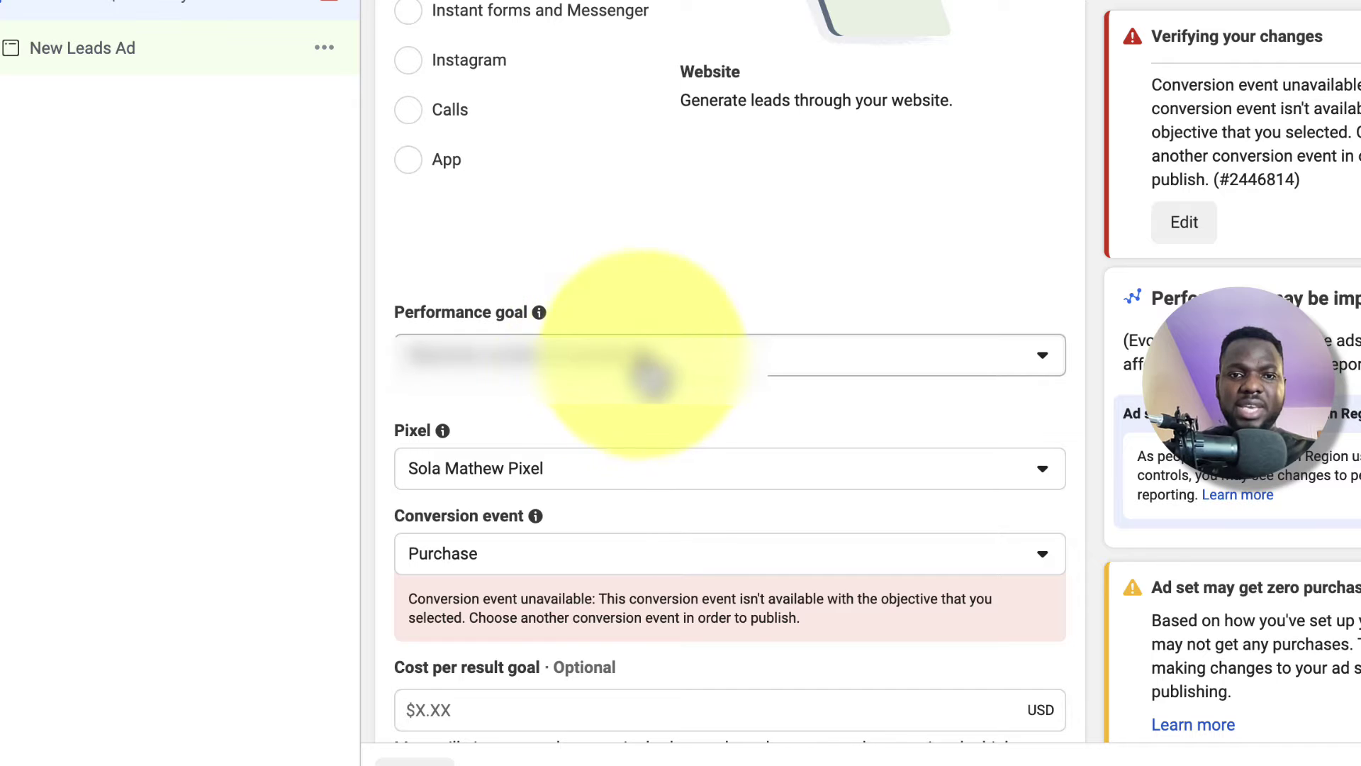
{"action": "left_click", "coordinate": [645, 365]}
{"action": "scroll", "coordinate": [592, 567], "scroll_direction": "down", "scroll_amount": 1}
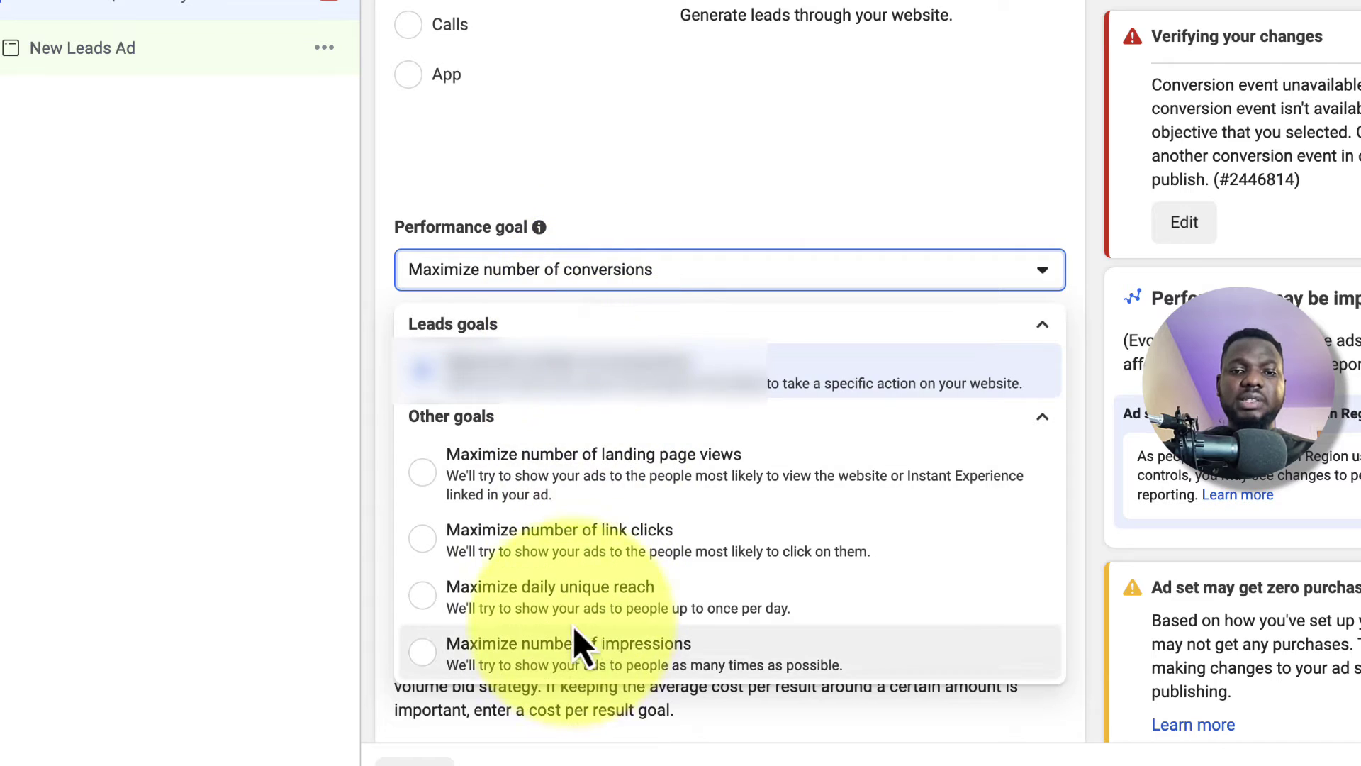
{"action": "left_click", "coordinate": [578, 386]}
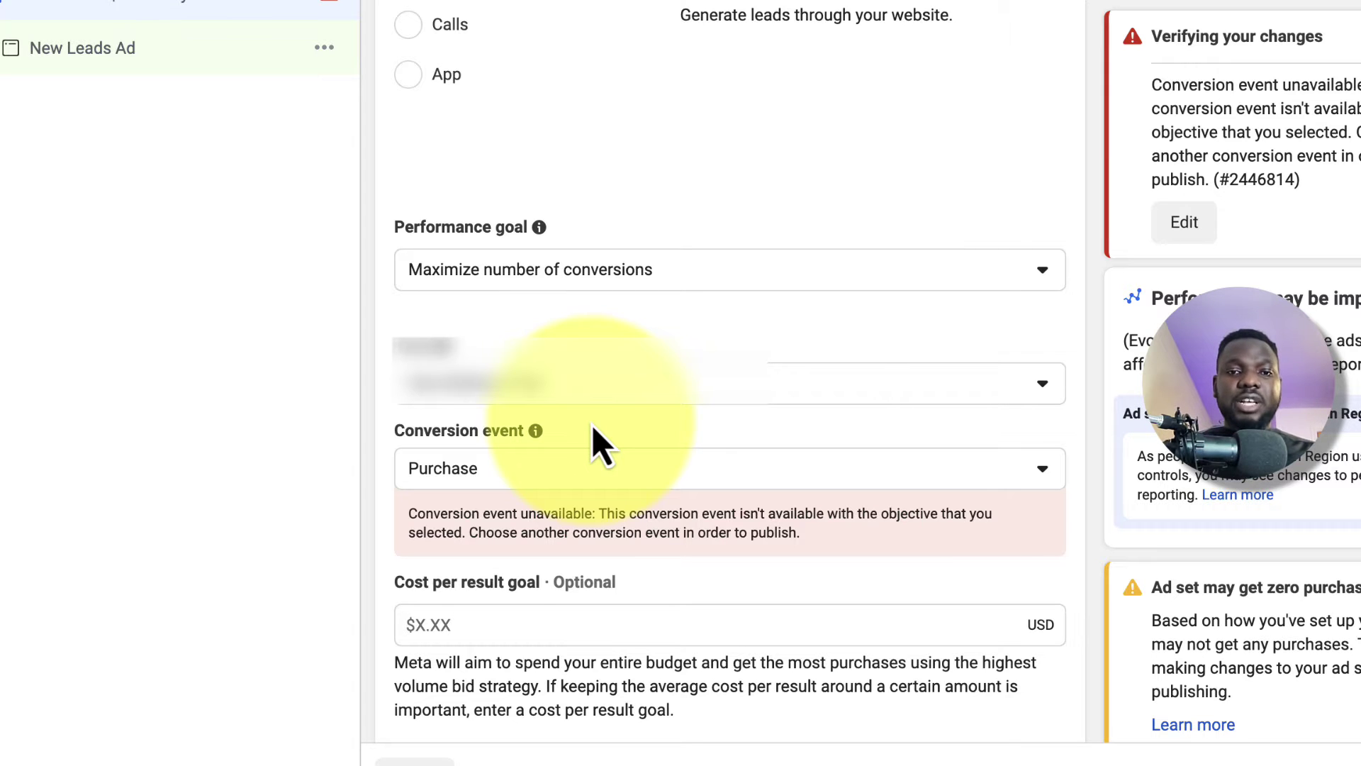
Step: Keep the selected pixel and set the conversion event to Lead
{"action": "scroll", "coordinate": [593, 340], "scroll_direction": "down", "scroll_amount": 2}
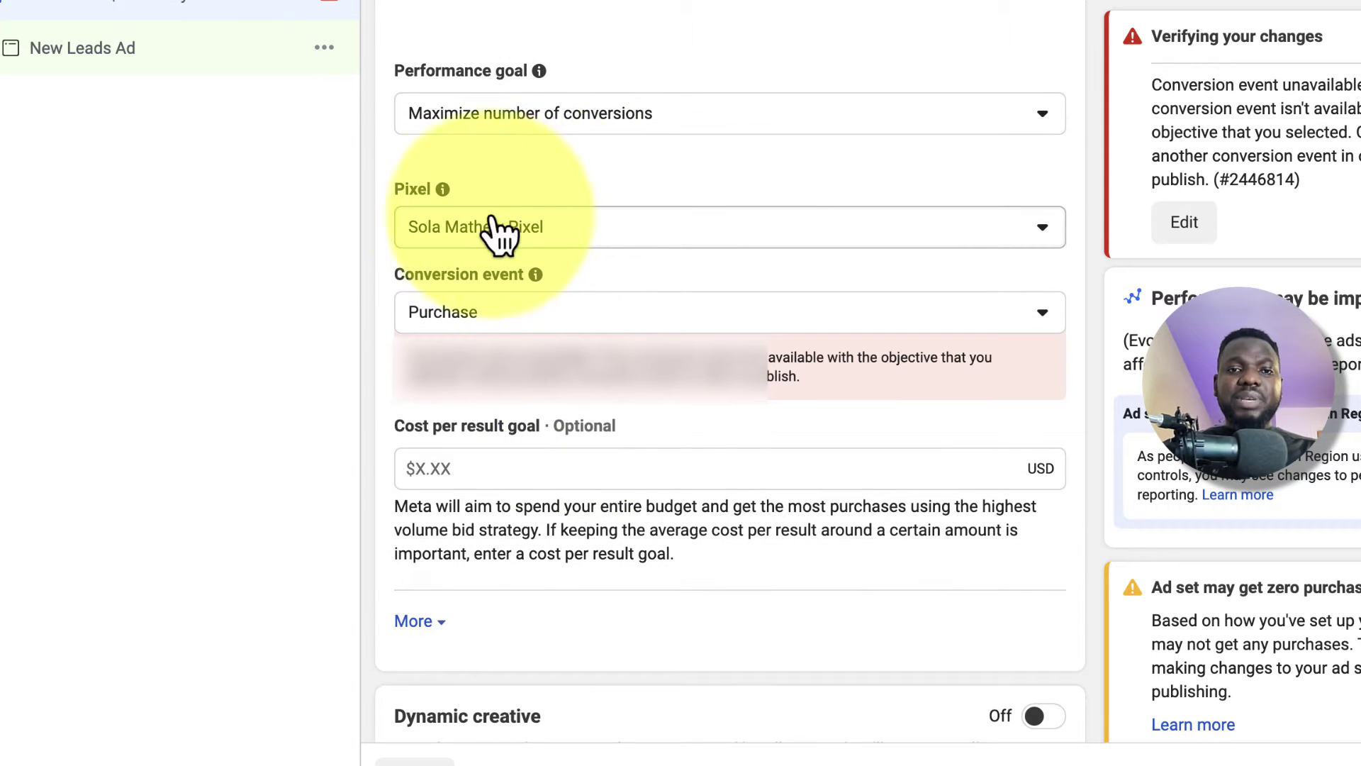
{"action": "left_click", "coordinate": [564, 235]}
{"action": "left_click", "coordinate": [564, 236]}
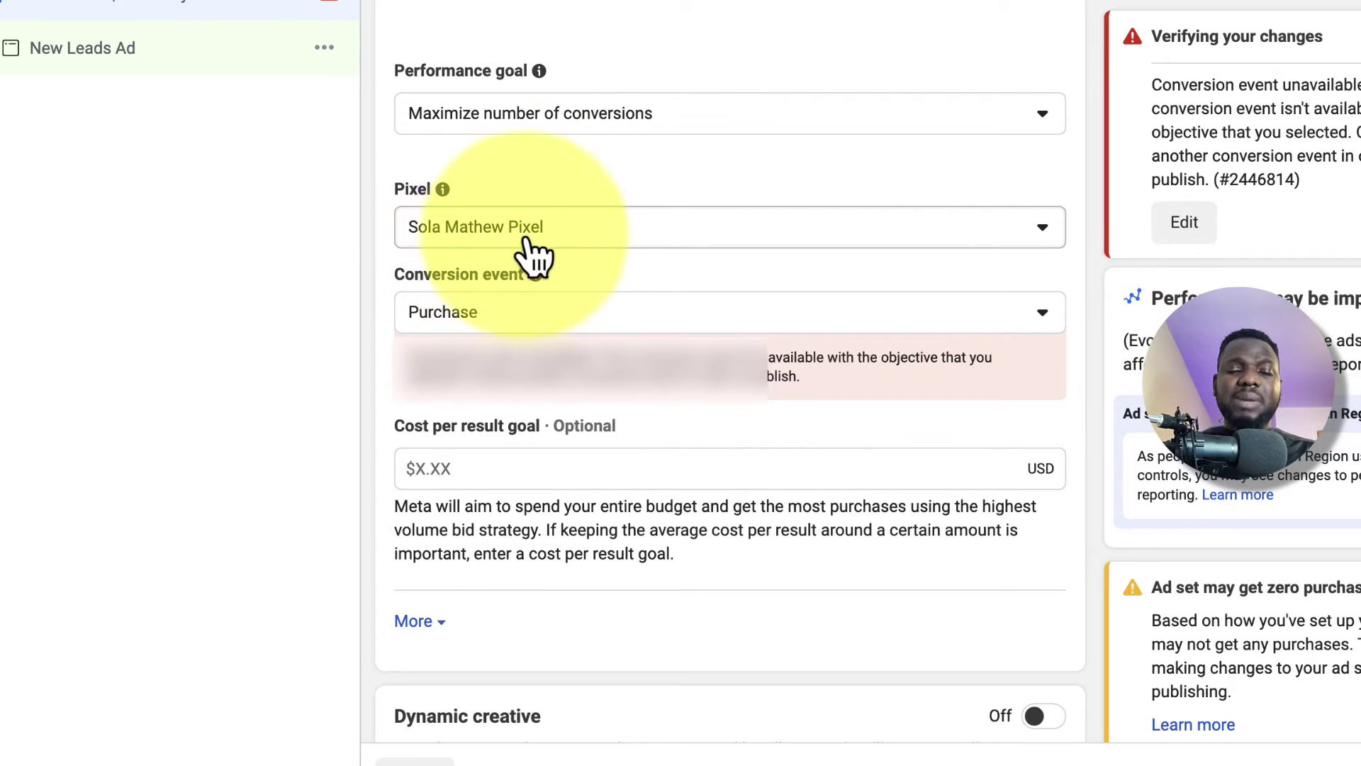
{"action": "left_click", "coordinate": [564, 315]}
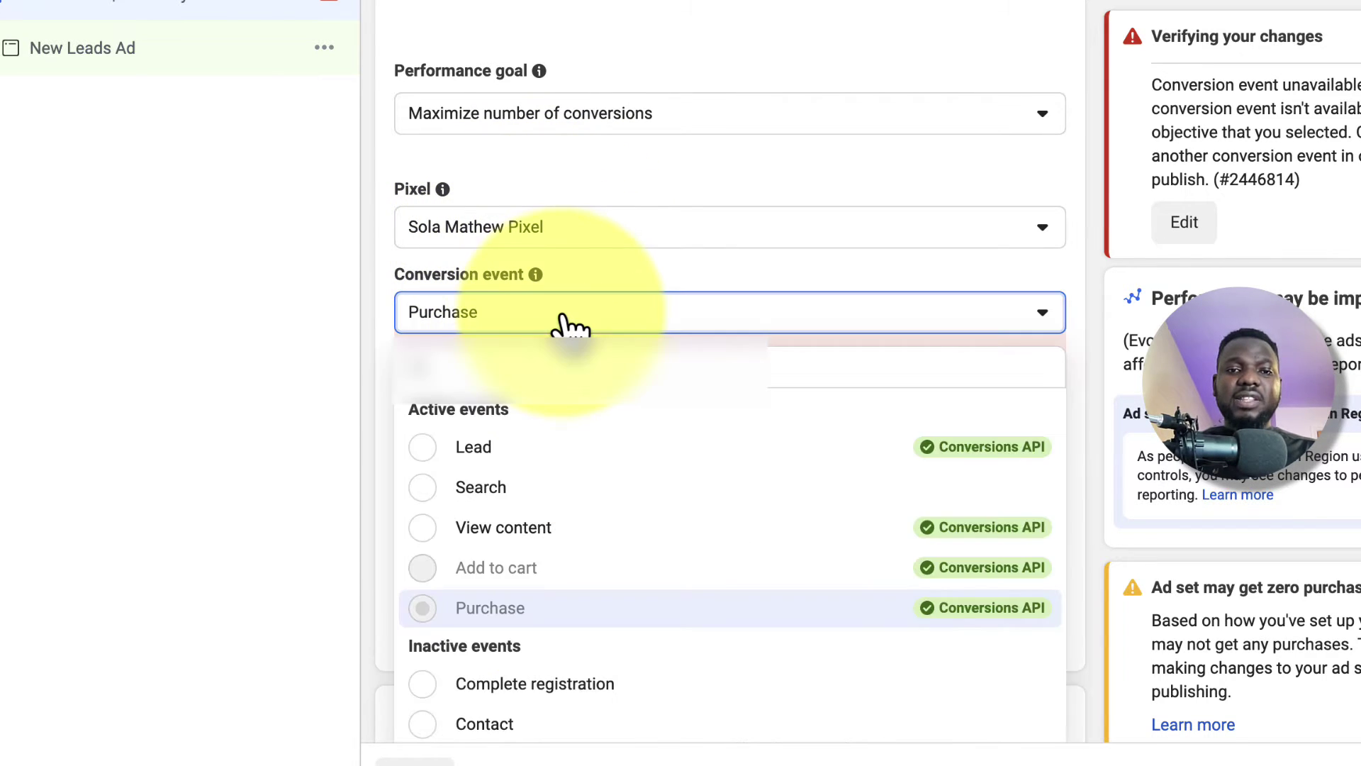
{"action": "left_click", "coordinate": [556, 319]}
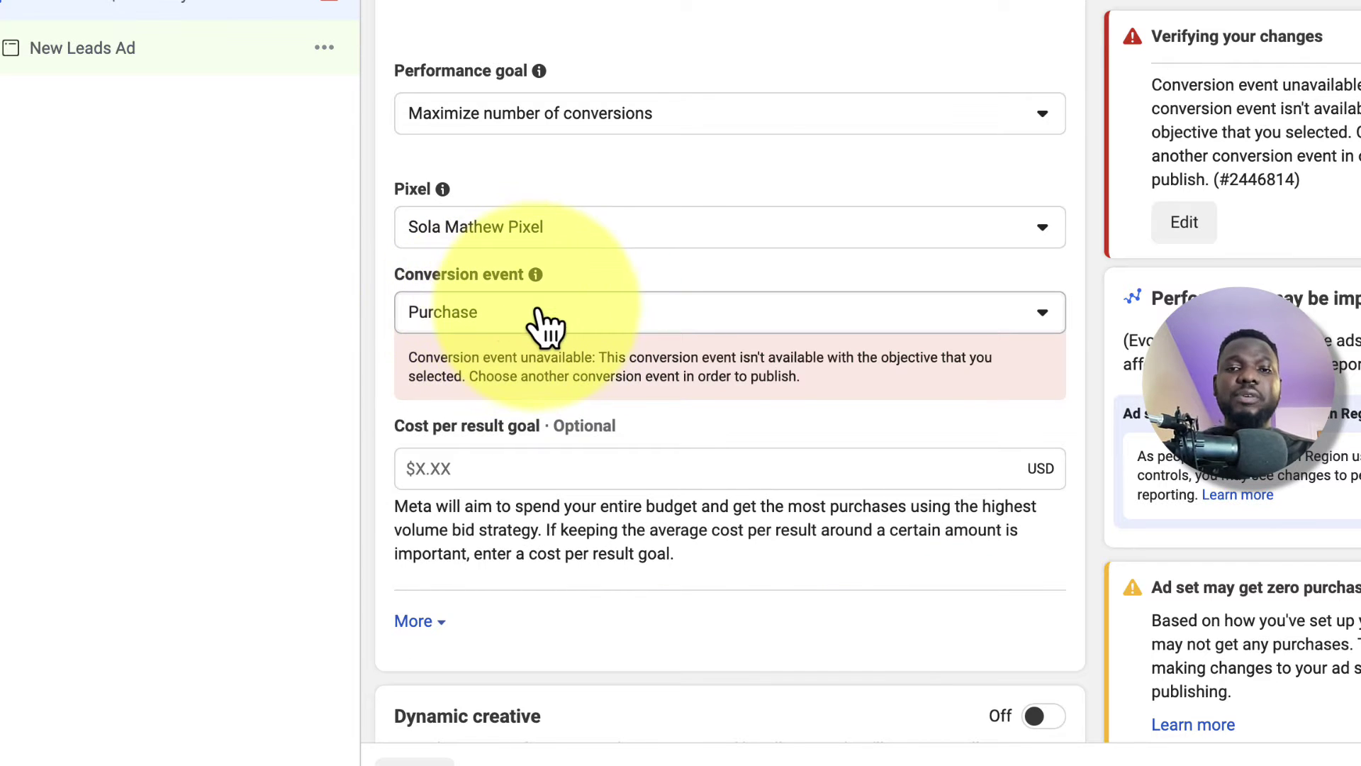
{"action": "left_click", "coordinate": [546, 319]}
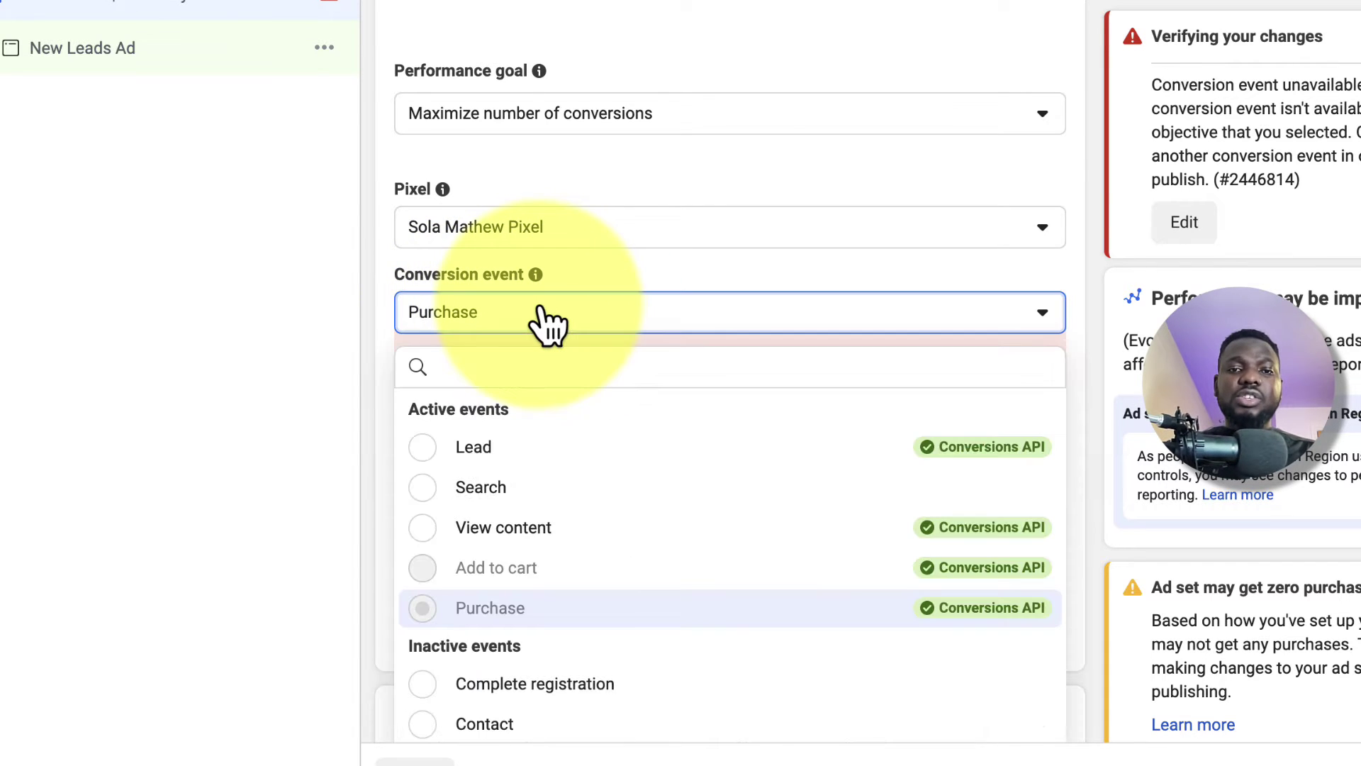
{"action": "left_click", "coordinate": [502, 454]}
Step: Set the ad set's daily budget to $5.00
{"action": "mouse_move", "coordinate": [628, 366]}
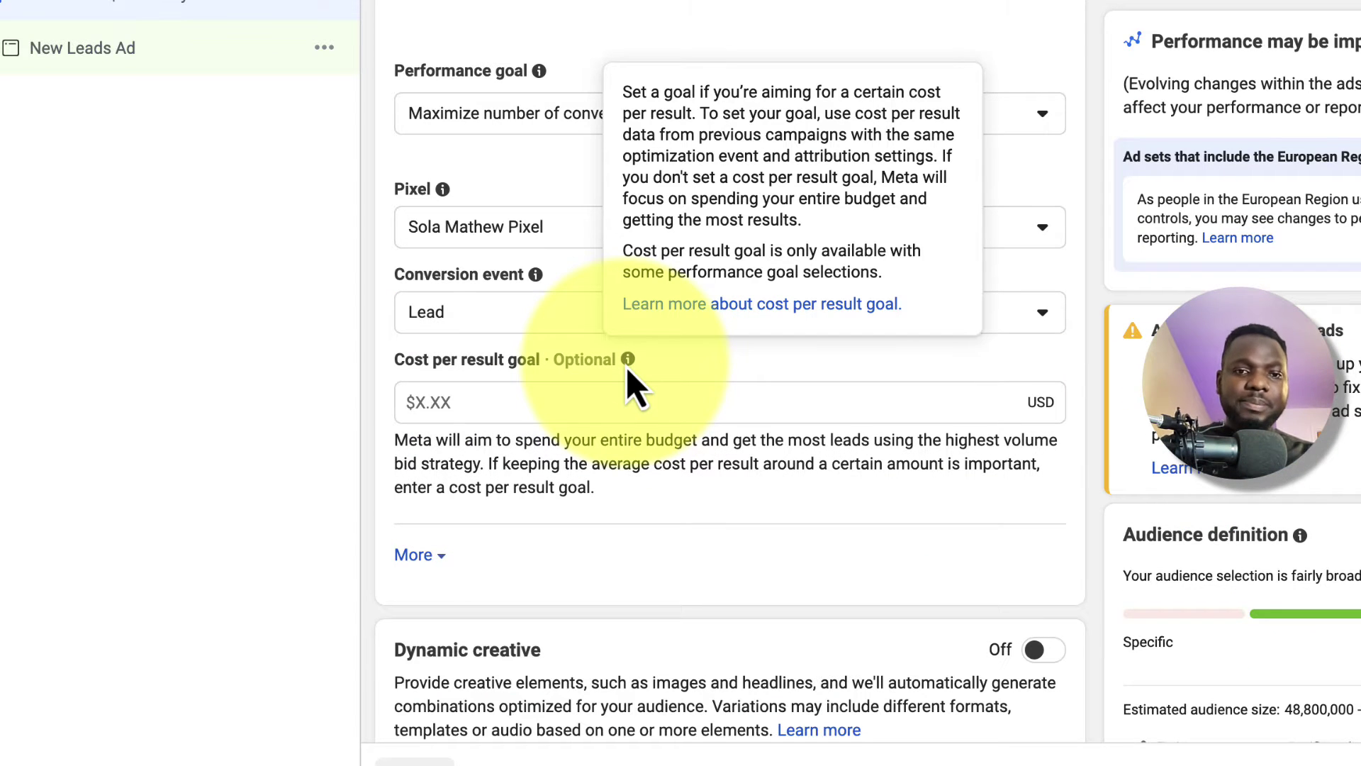
{"action": "scroll", "coordinate": [675, 542], "scroll_direction": "down", "scroll_amount": 3}
{"action": "scroll", "coordinate": [679, 561], "scroll_direction": "down", "scroll_amount": 3}
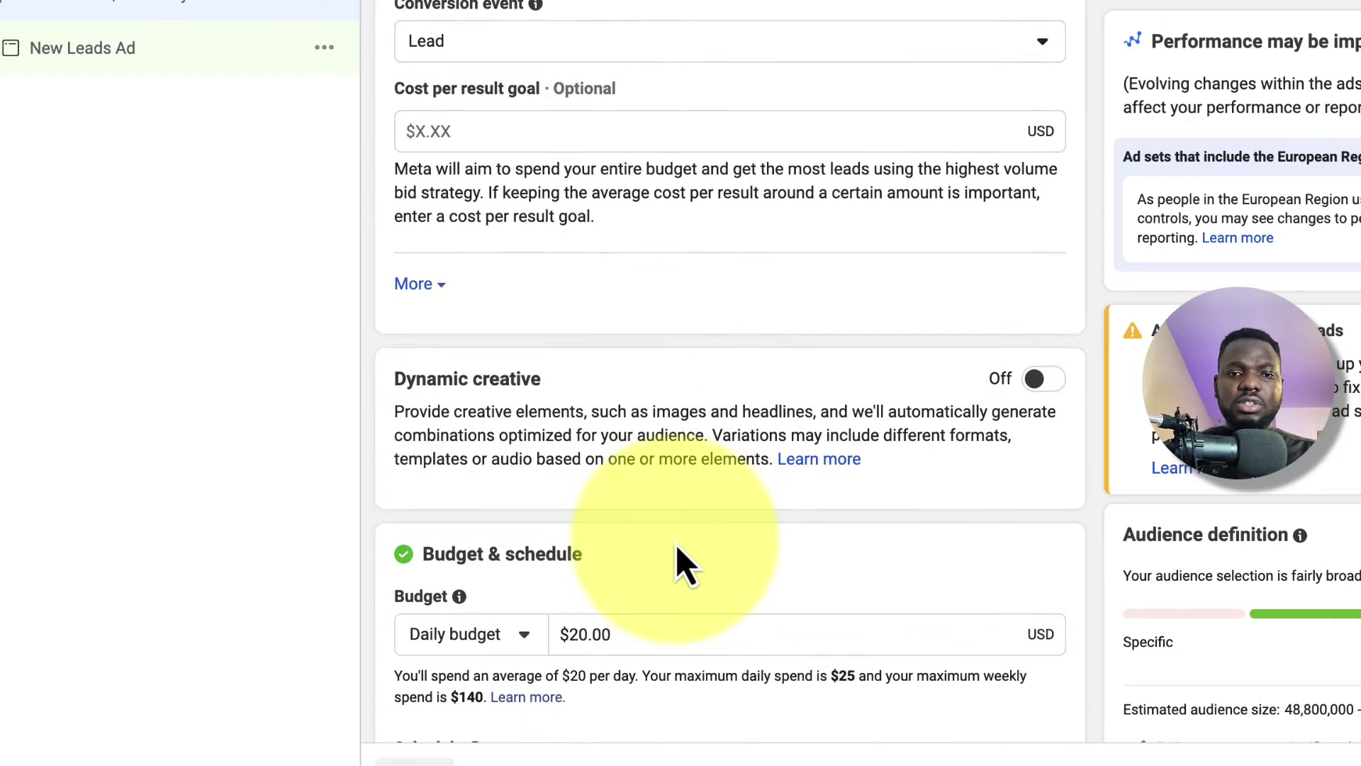
{"action": "scroll", "coordinate": [677, 548], "scroll_direction": "down", "scroll_amount": 4}
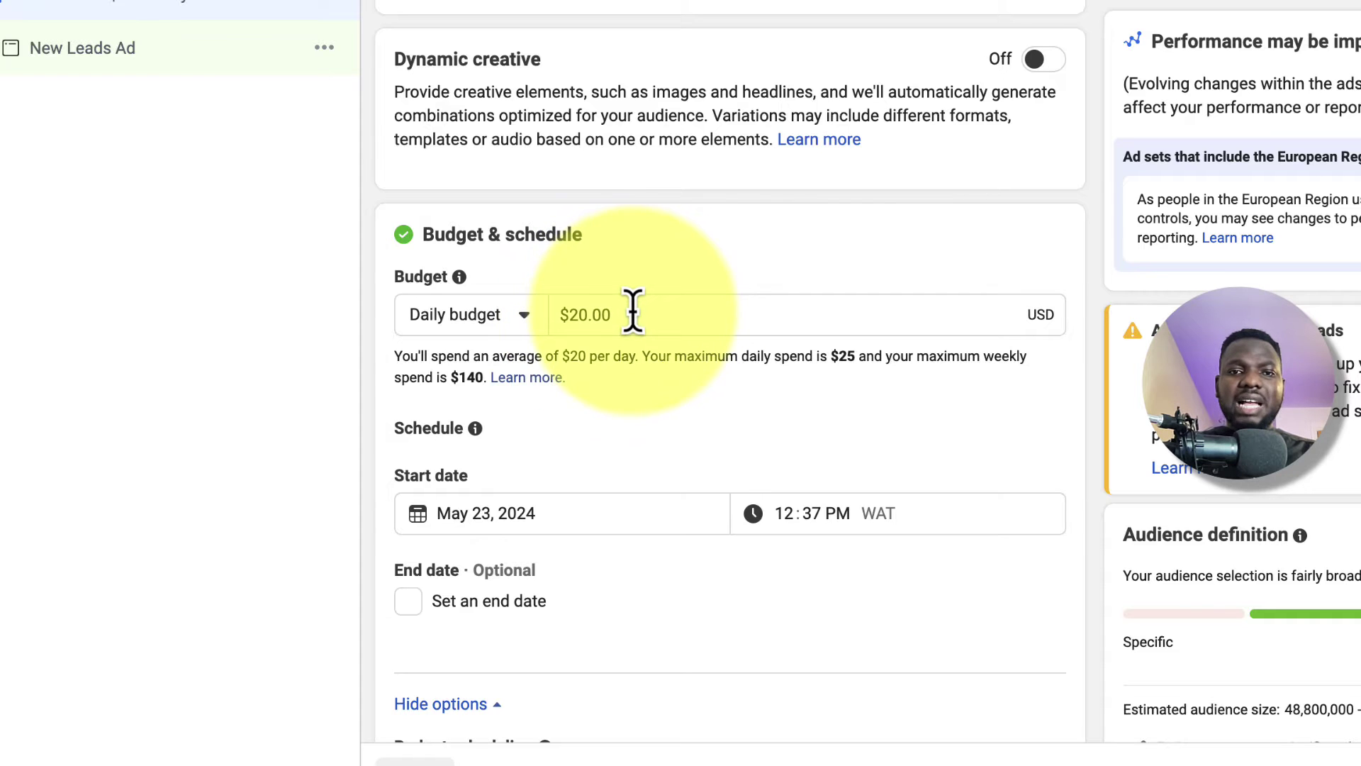
{"action": "left_click_drag", "start_coordinate": [623, 314], "coordinate": [555, 316]}
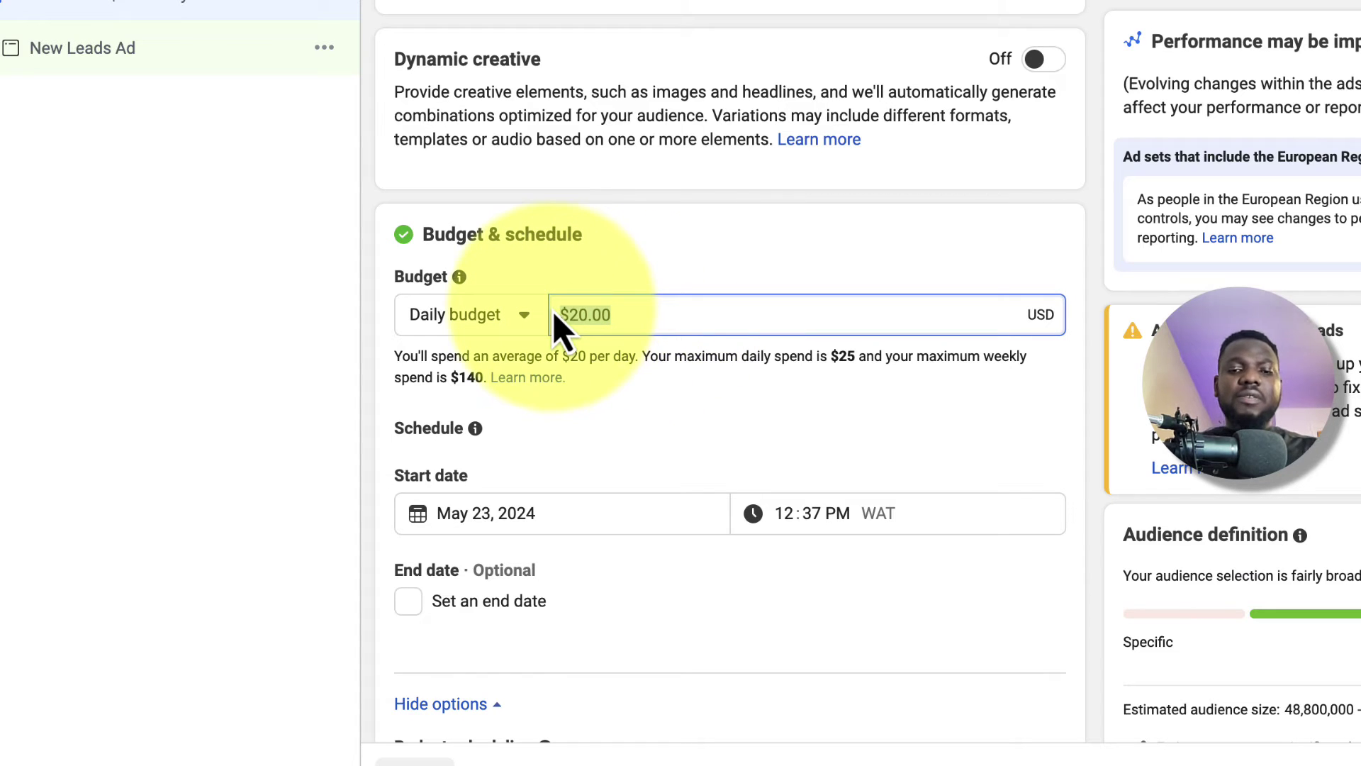
{"action": "key", "text": "BackSpace"}
{"action": "type", "text": "5"}
{"action": "left_click", "coordinate": [683, 284]}
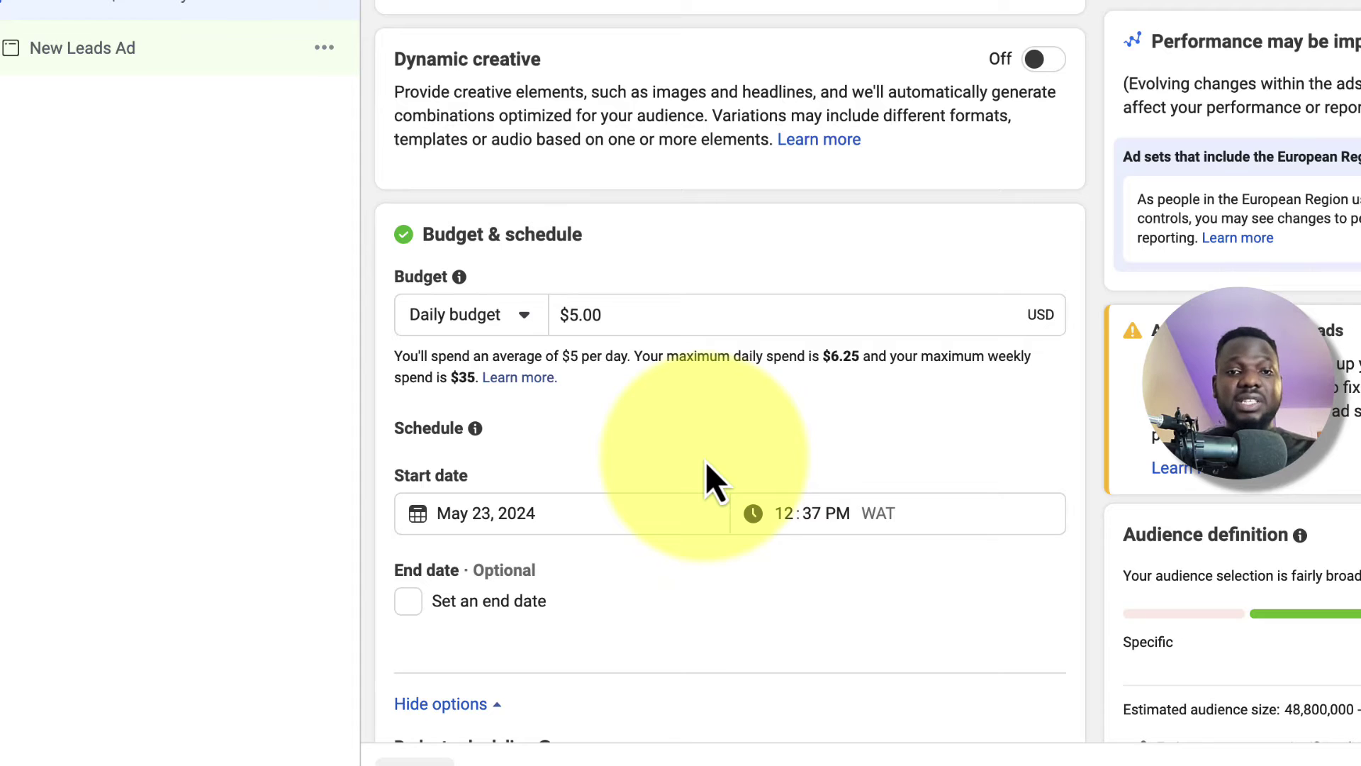
Step: Try enabling the ad set's optional end date and turn it back off, keeping the schedule open-ended
{"action": "scroll", "coordinate": [705, 461], "scroll_direction": "down", "scroll_amount": 5}
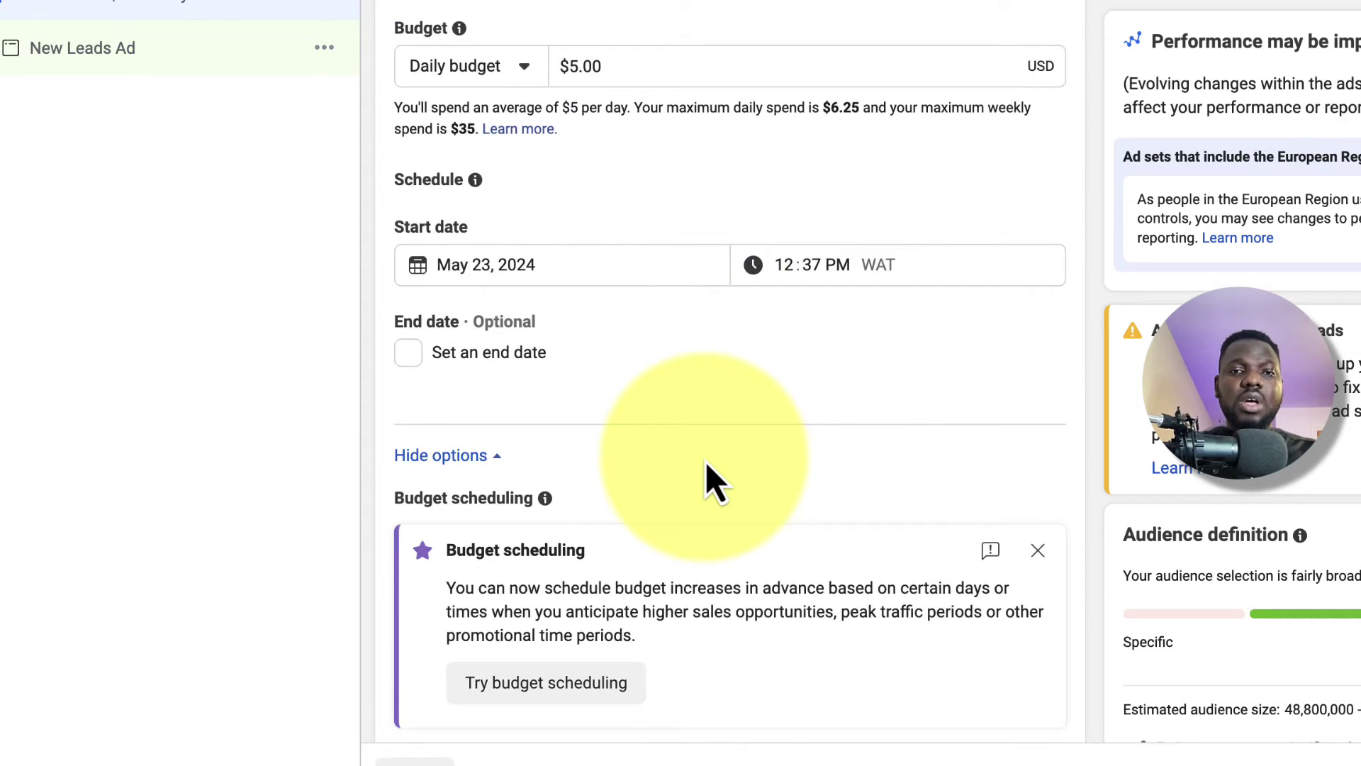
{"action": "scroll", "coordinate": [705, 461], "scroll_direction": "down", "scroll_amount": 1}
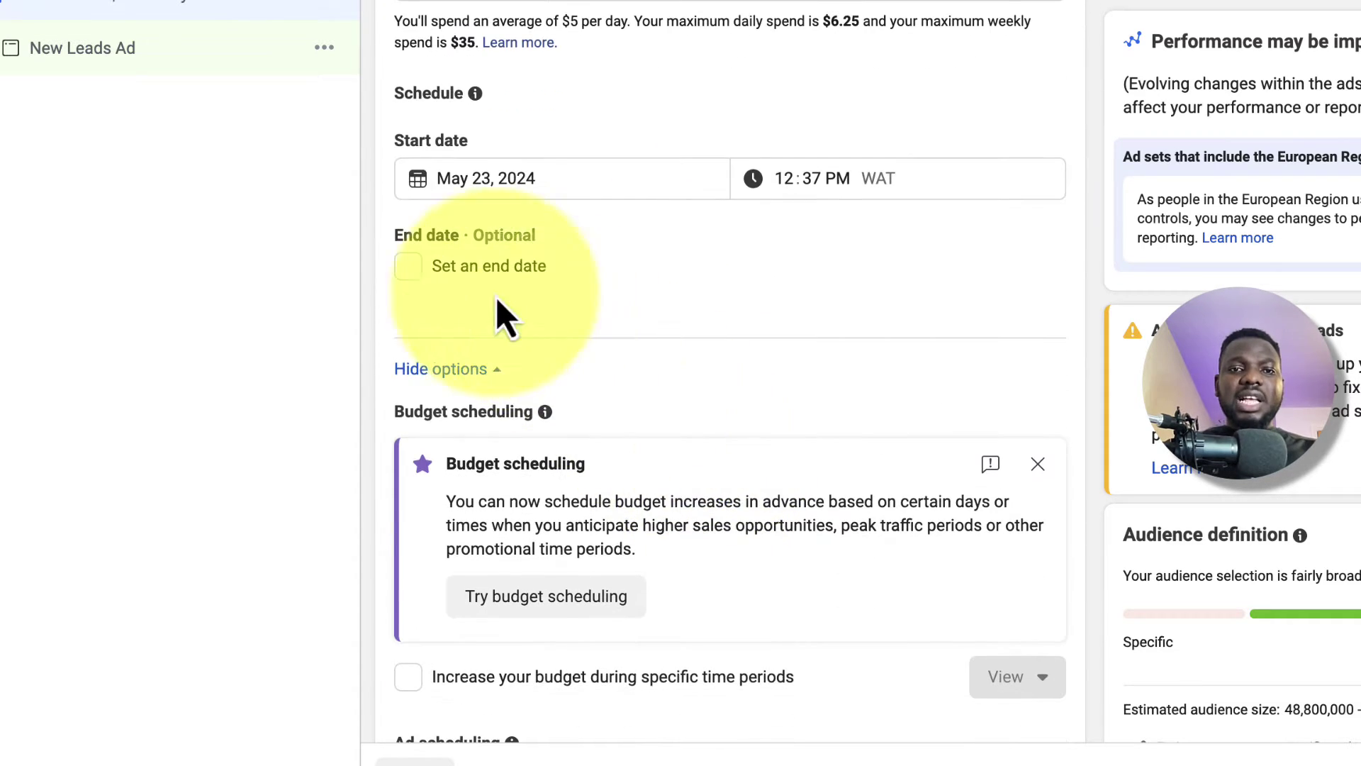
{"action": "left_click", "coordinate": [409, 272]}
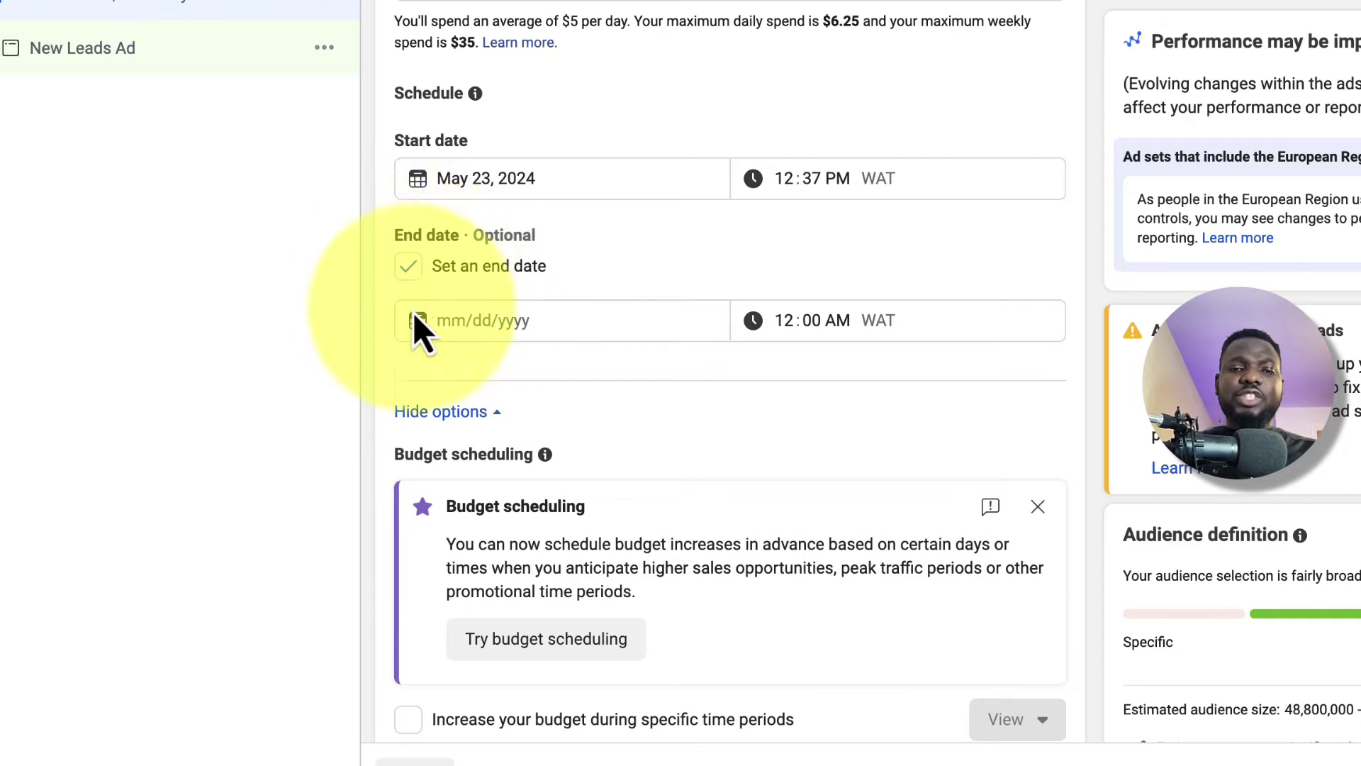
{"action": "left_click", "coordinate": [409, 267]}
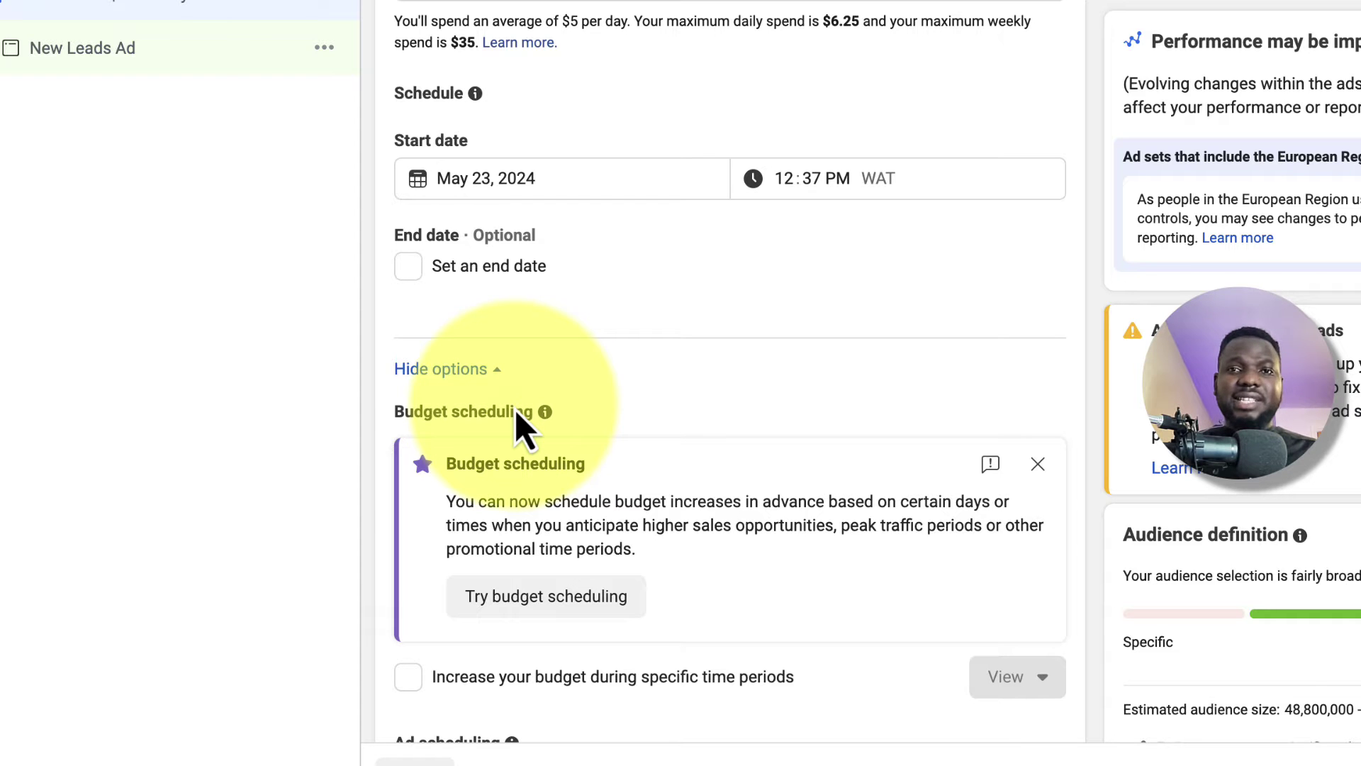
Step: Review the ad set's budget scheduling, audience controls, Advantage+ audience and placements, including the additional audience control options
{"action": "scroll", "coordinate": [720, 447], "scroll_direction": "down", "scroll_amount": 5}
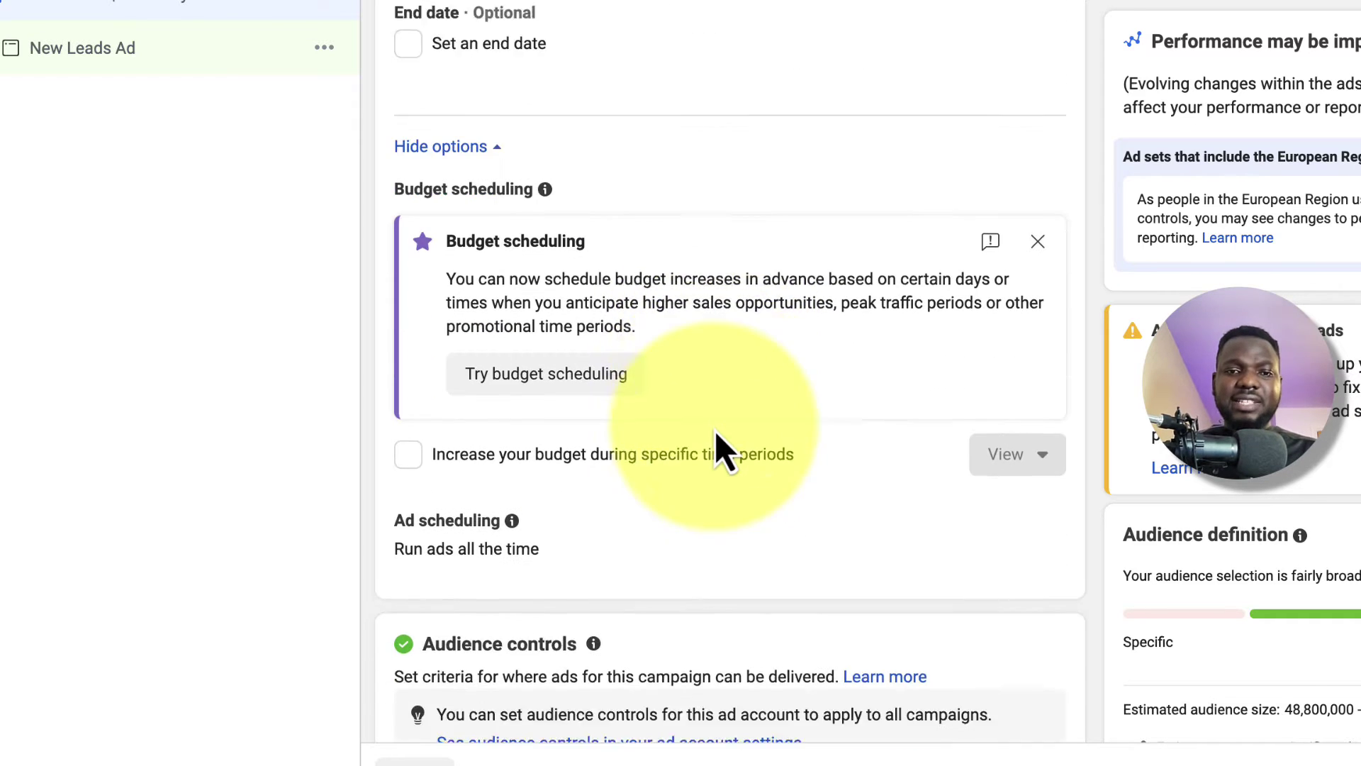
{"action": "scroll", "coordinate": [720, 447], "scroll_direction": "down", "scroll_amount": 6}
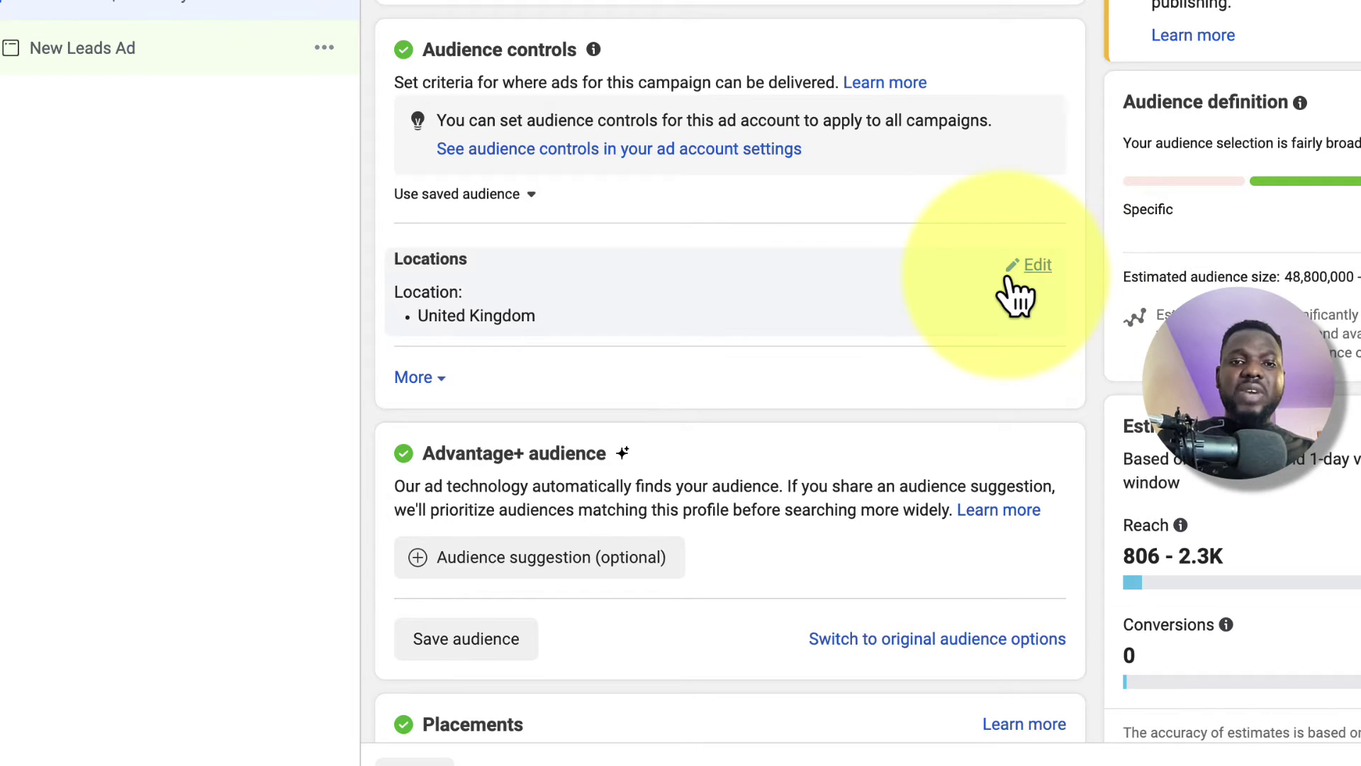
{"action": "scroll", "coordinate": [1007, 291], "scroll_direction": "down", "scroll_amount": 3}
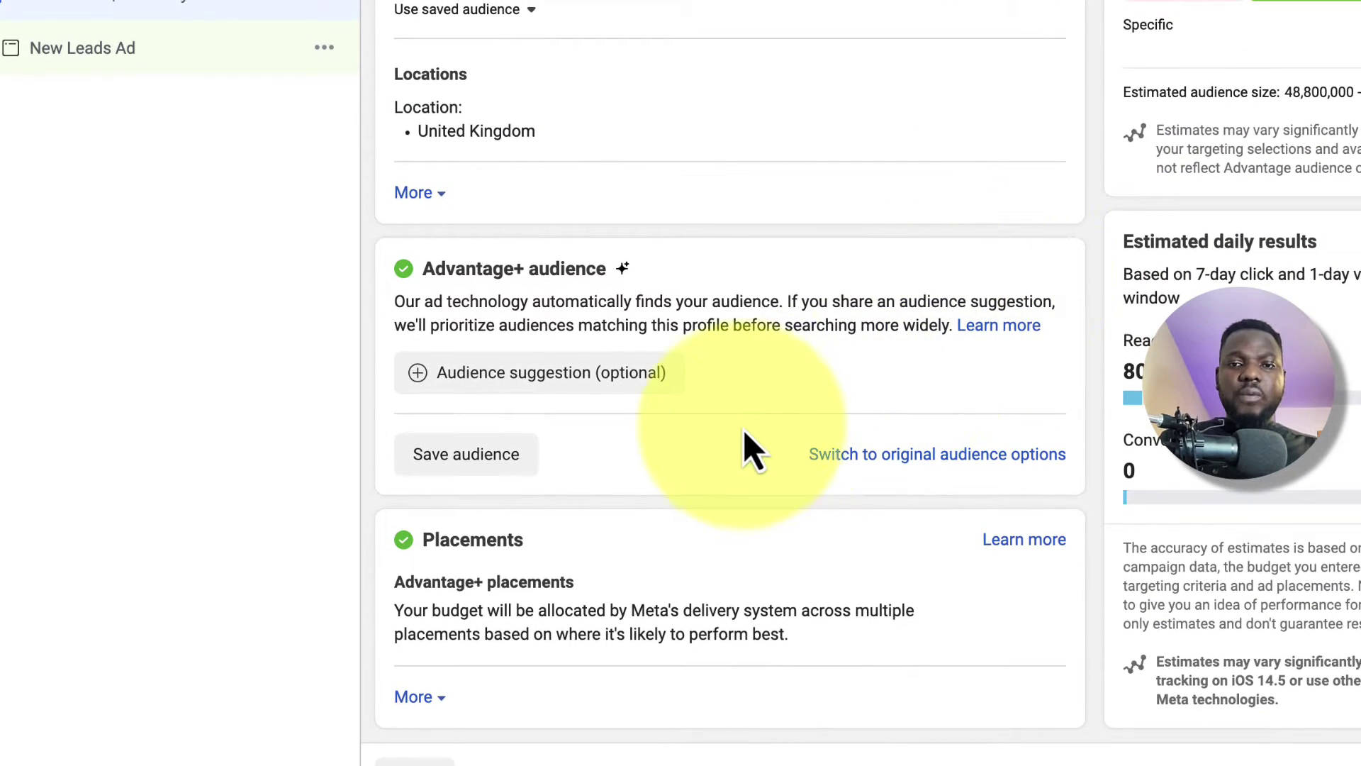
{"action": "left_click", "coordinate": [429, 193]}
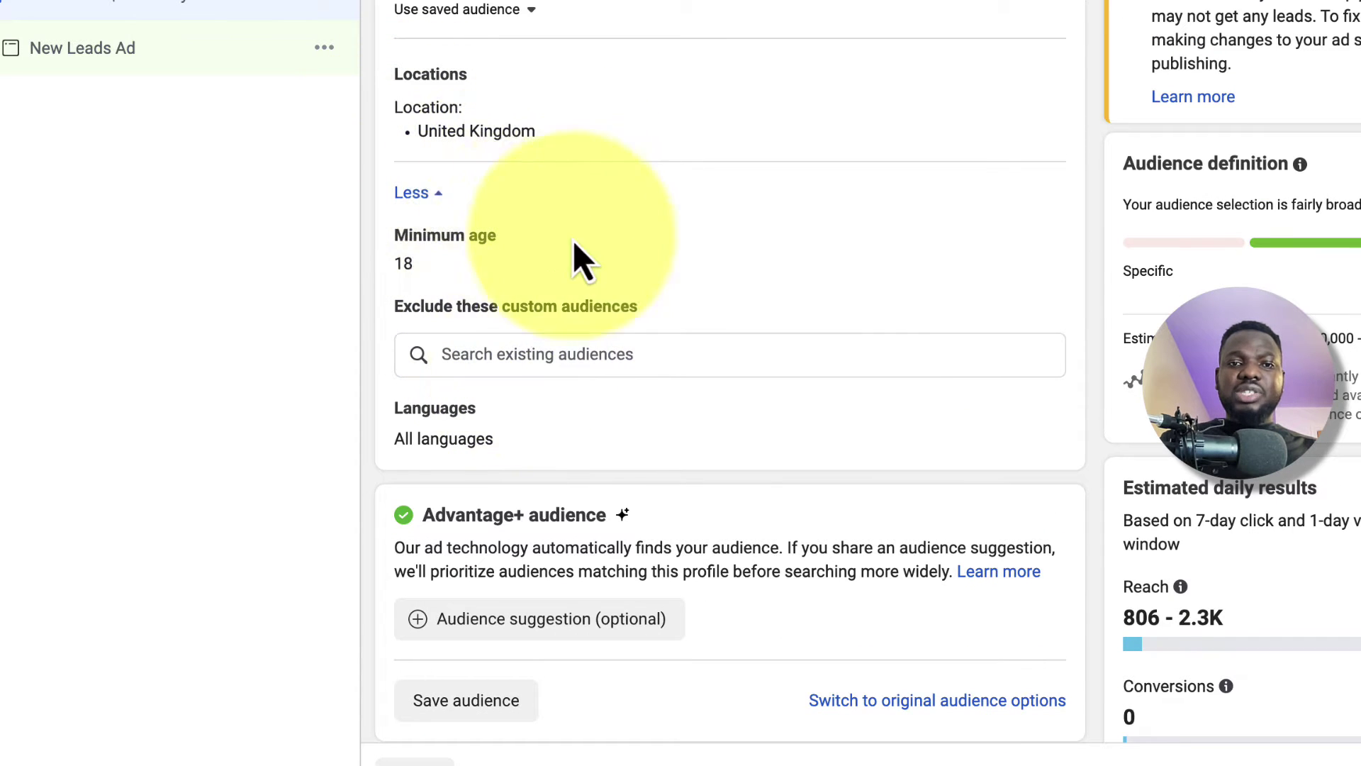
{"action": "left_click", "coordinate": [424, 195]}
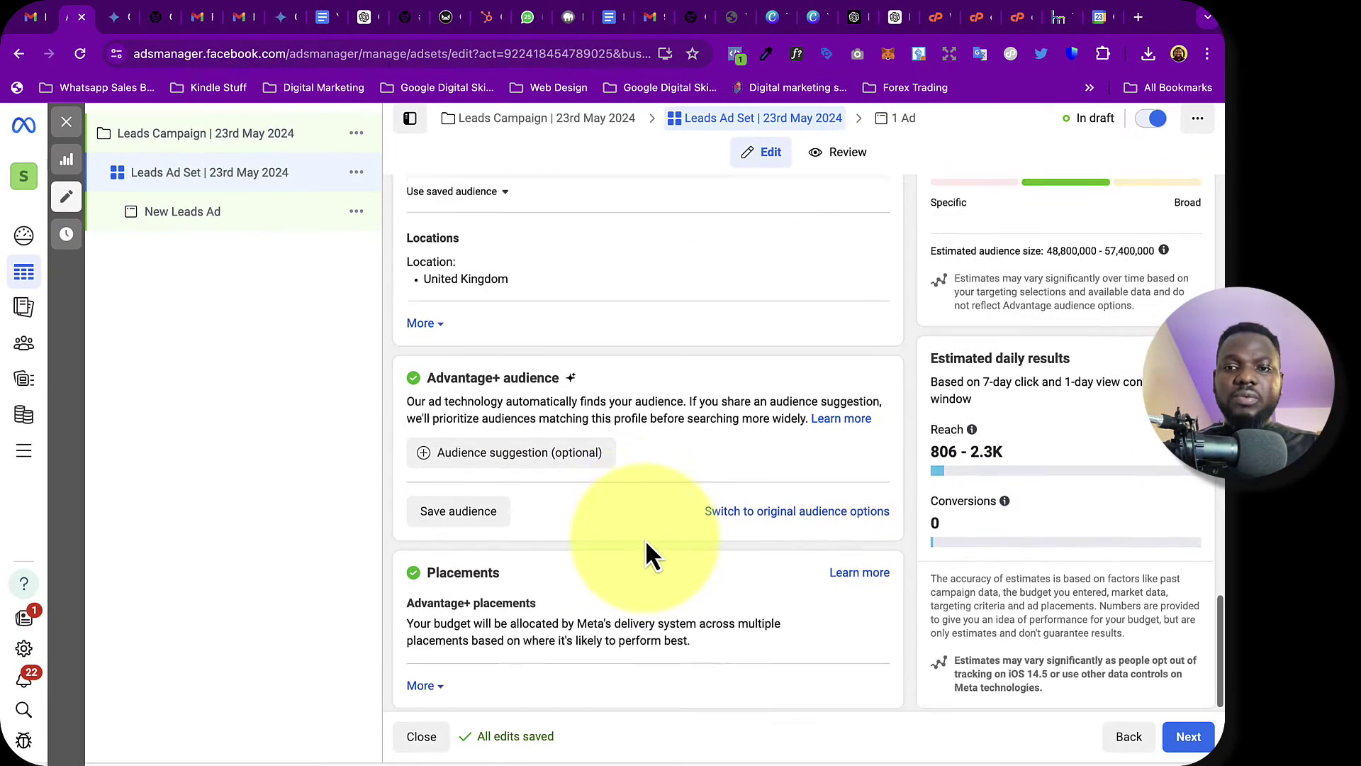
Step: Proceed to the ad level and rename the ad as "Leads Ad | 23rd May 2024"
{"action": "scroll", "coordinate": [650, 553], "scroll_direction": "down", "scroll_amount": 1}
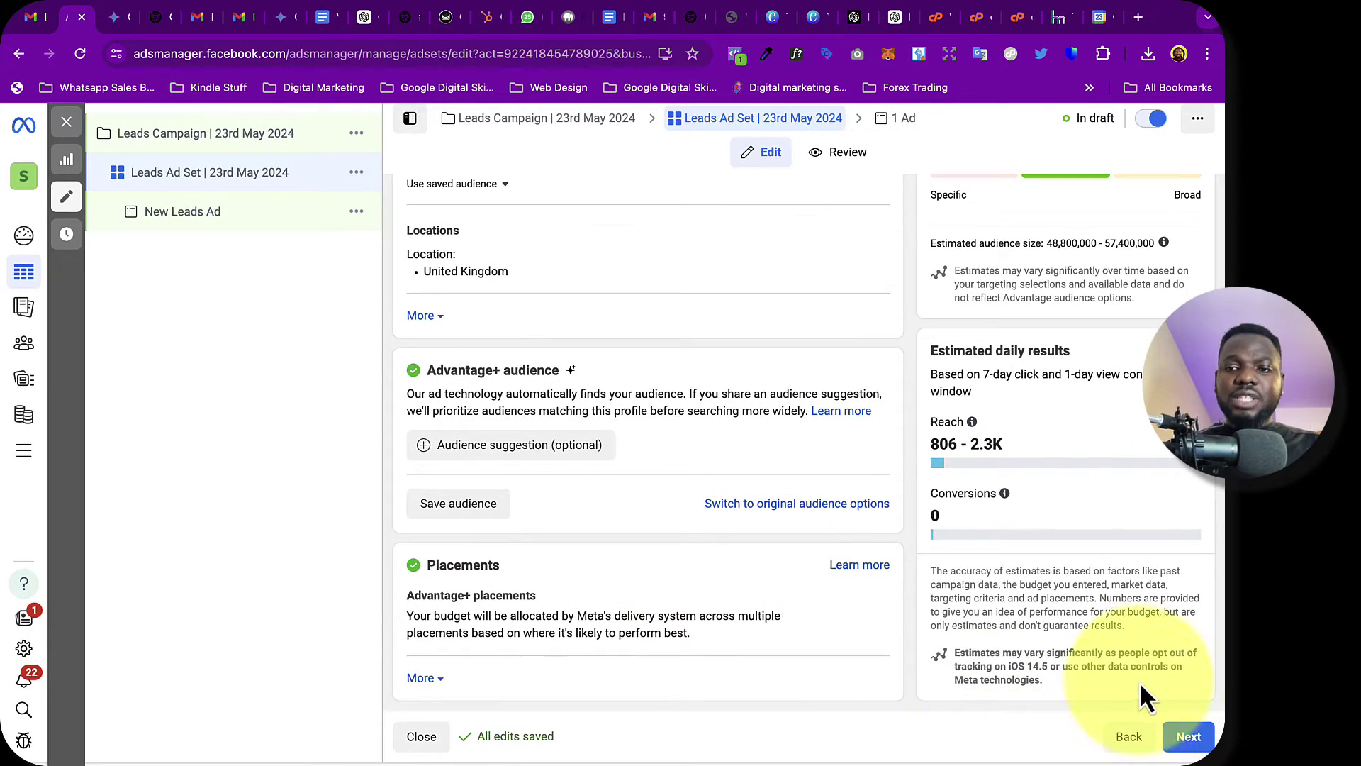
{"action": "left_click", "coordinate": [1187, 738]}
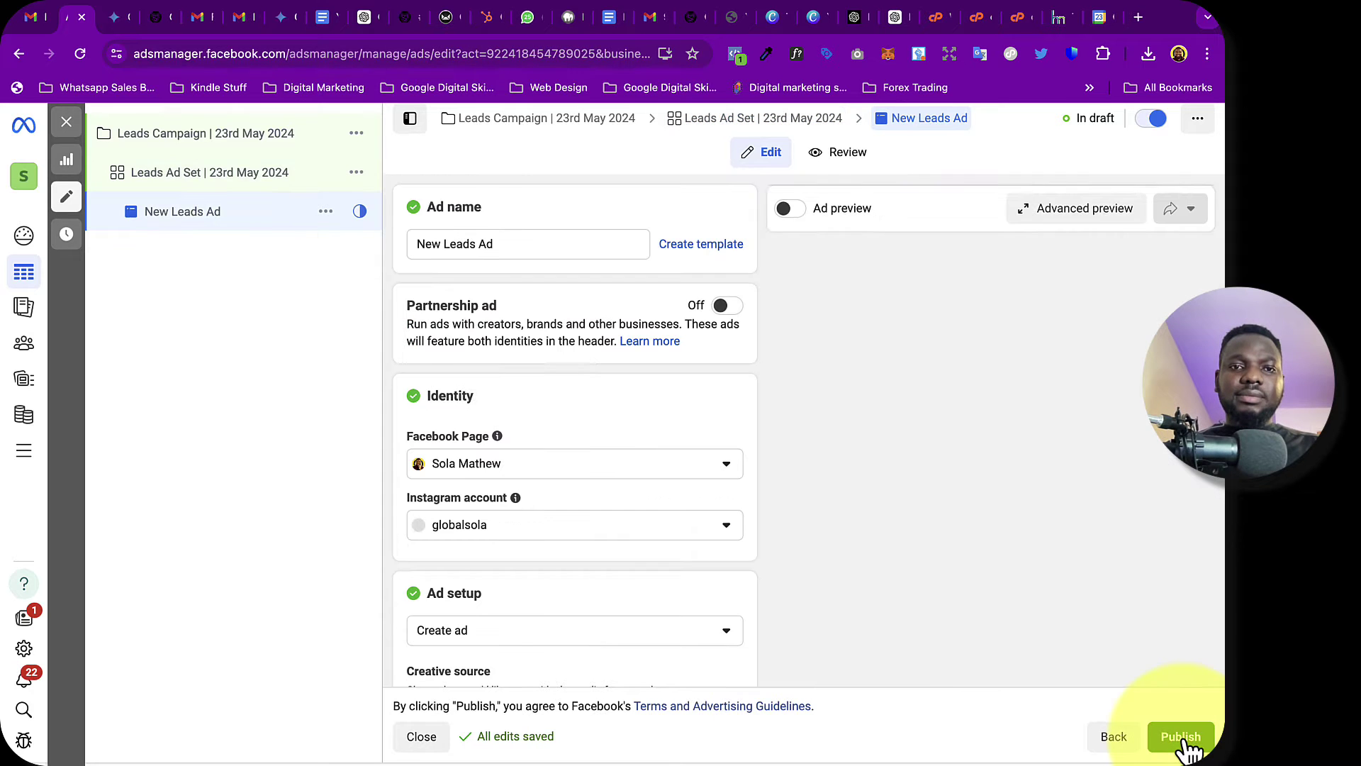
{"action": "left_click_drag", "start_coordinate": [440, 243], "coordinate": [396, 244]}
{"action": "key", "text": "BackSpace"}
{"action": "left_click", "coordinate": [525, 246]}
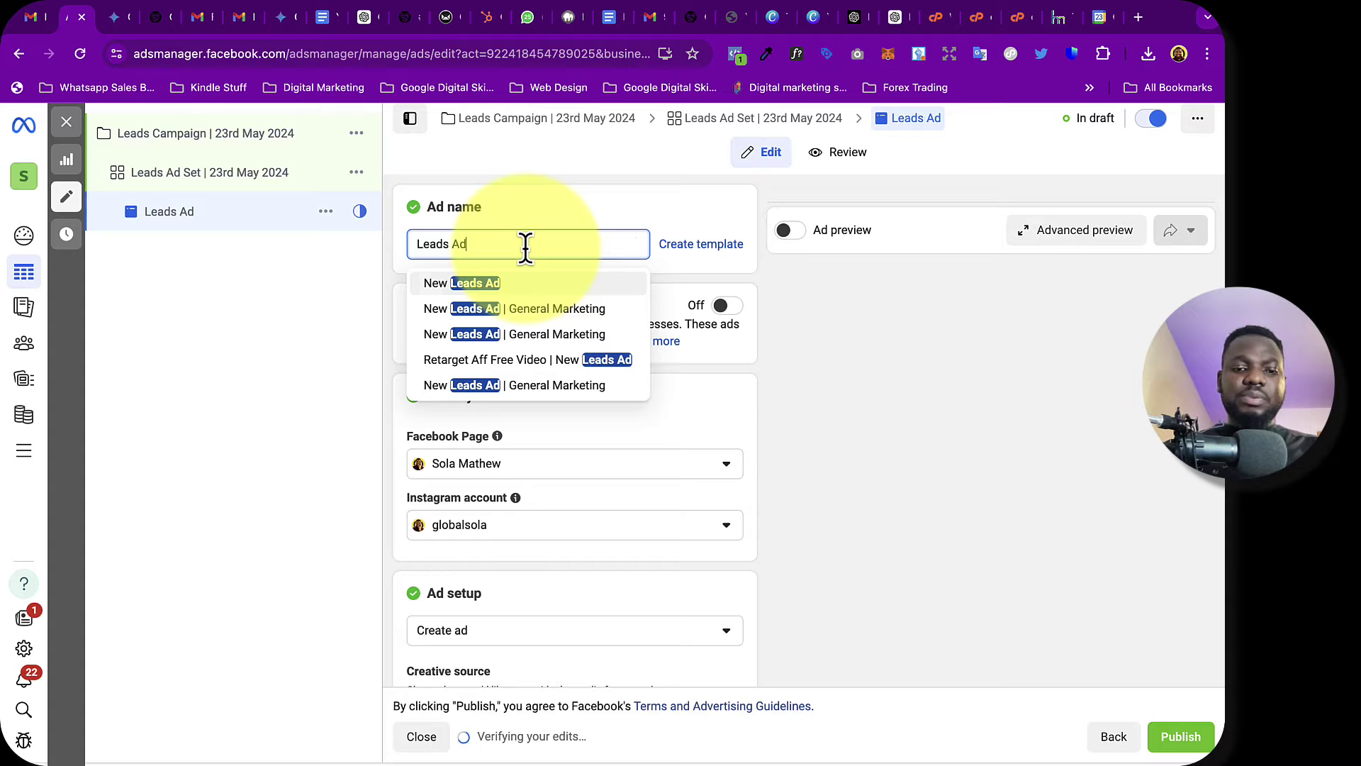
{"action": "type", "text": "| 23rd May 2024"}
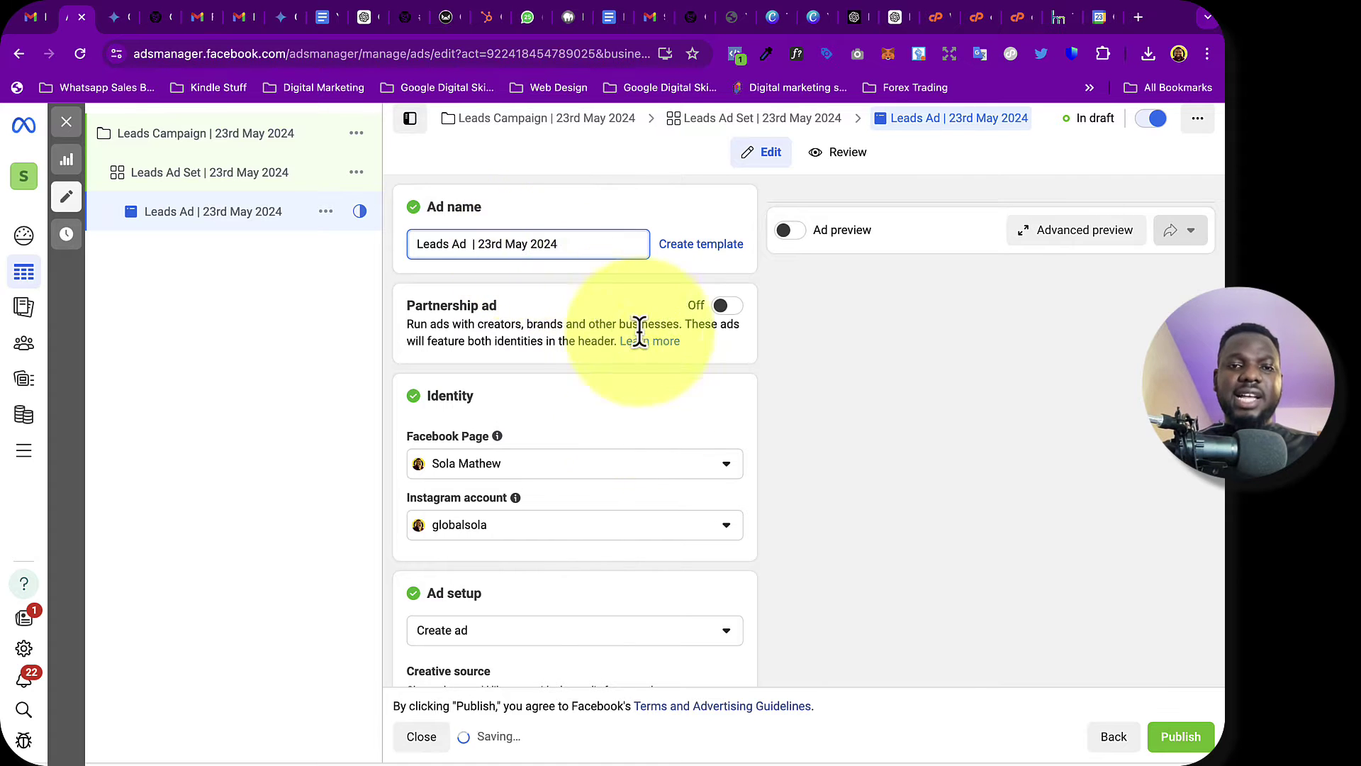
Step: Review the ad's identity, setup and creative settings, and look through the account videos available as ad media
{"action": "scroll", "coordinate": [638, 464], "scroll_direction": "down", "scroll_amount": 2}
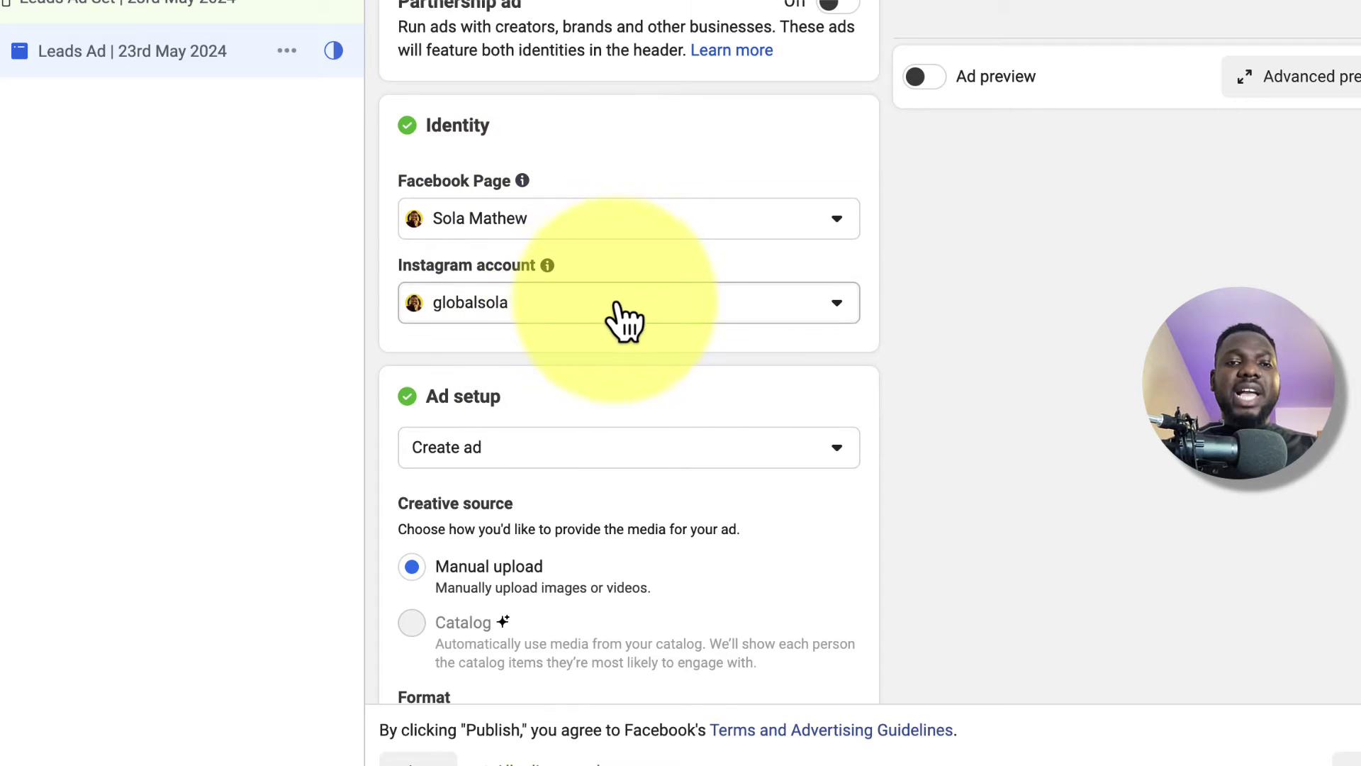
{"action": "scroll", "coordinate": [631, 340], "scroll_direction": "down", "scroll_amount": 8}
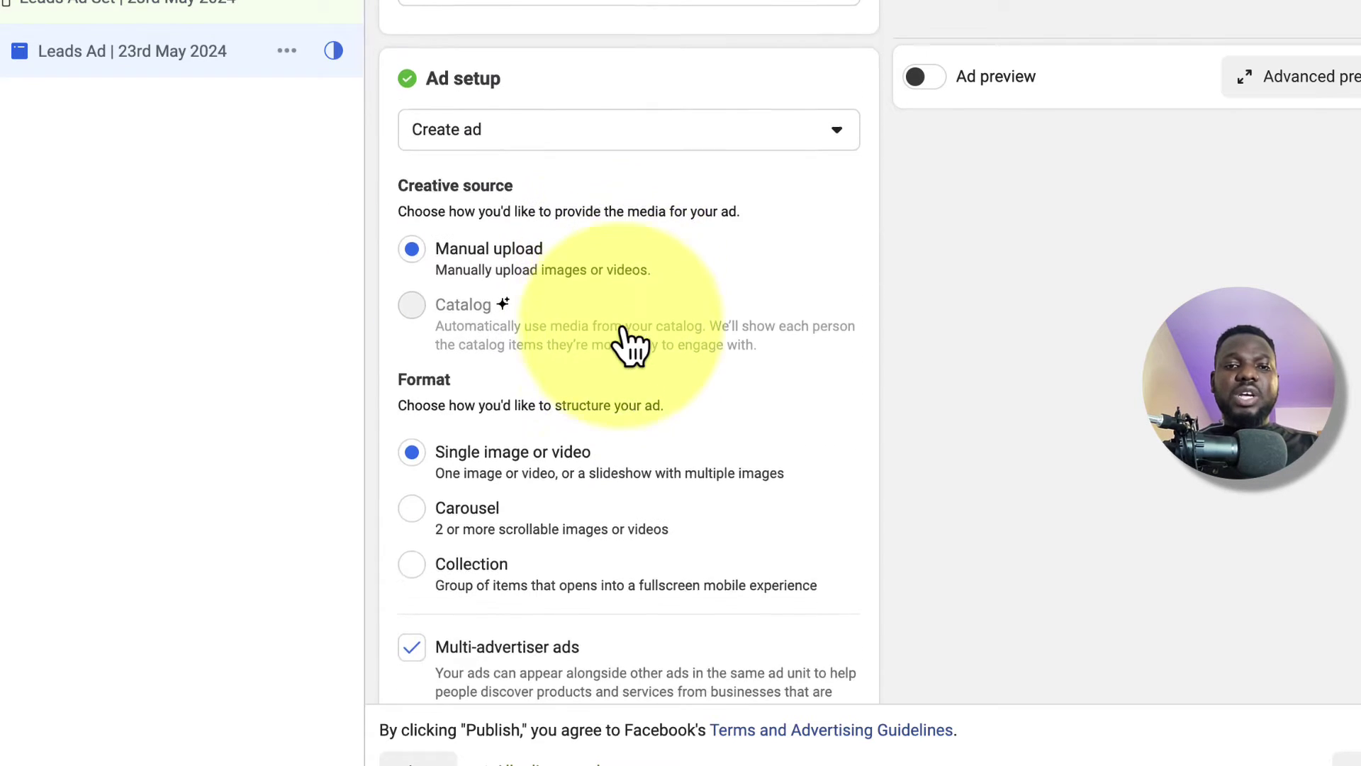
{"action": "scroll", "coordinate": [624, 333], "scroll_direction": "down", "scroll_amount": 2}
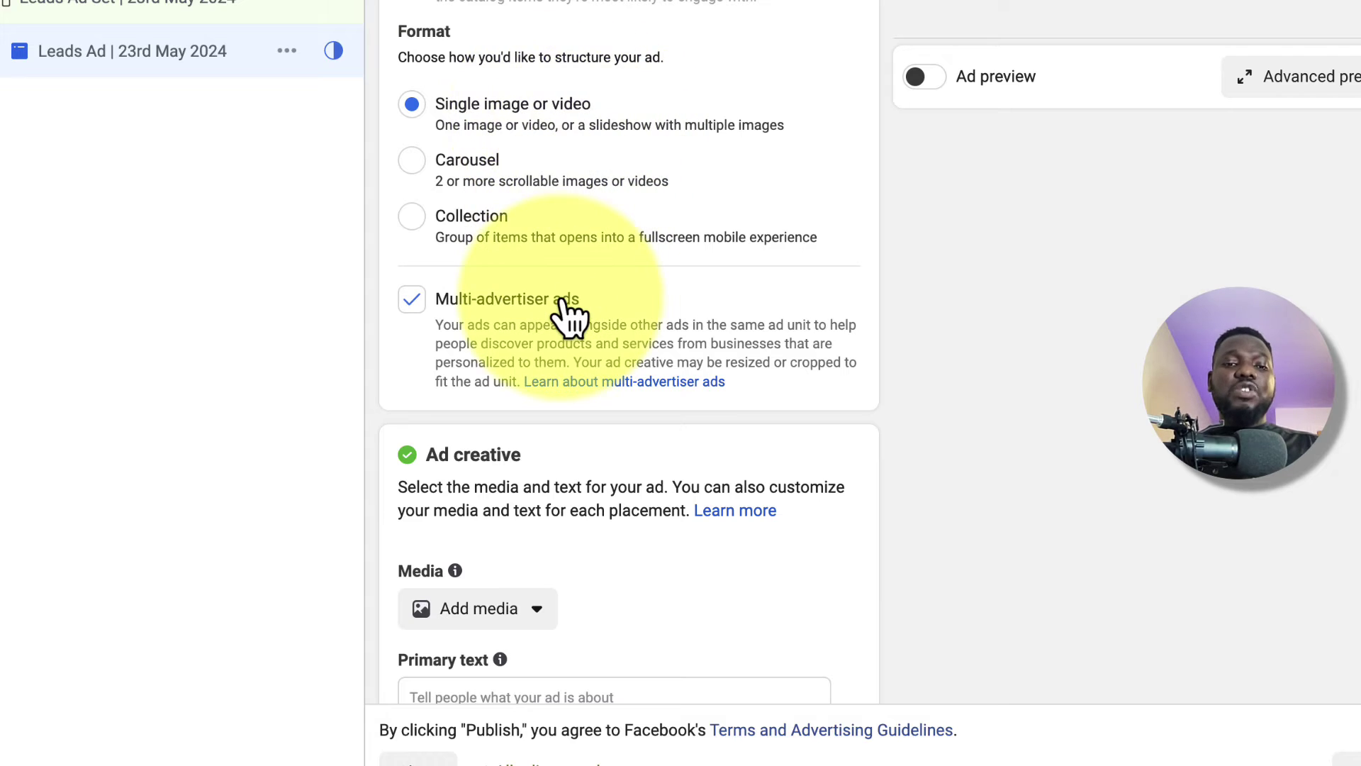
{"action": "scroll", "coordinate": [564, 312], "scroll_direction": "down", "scroll_amount": 5}
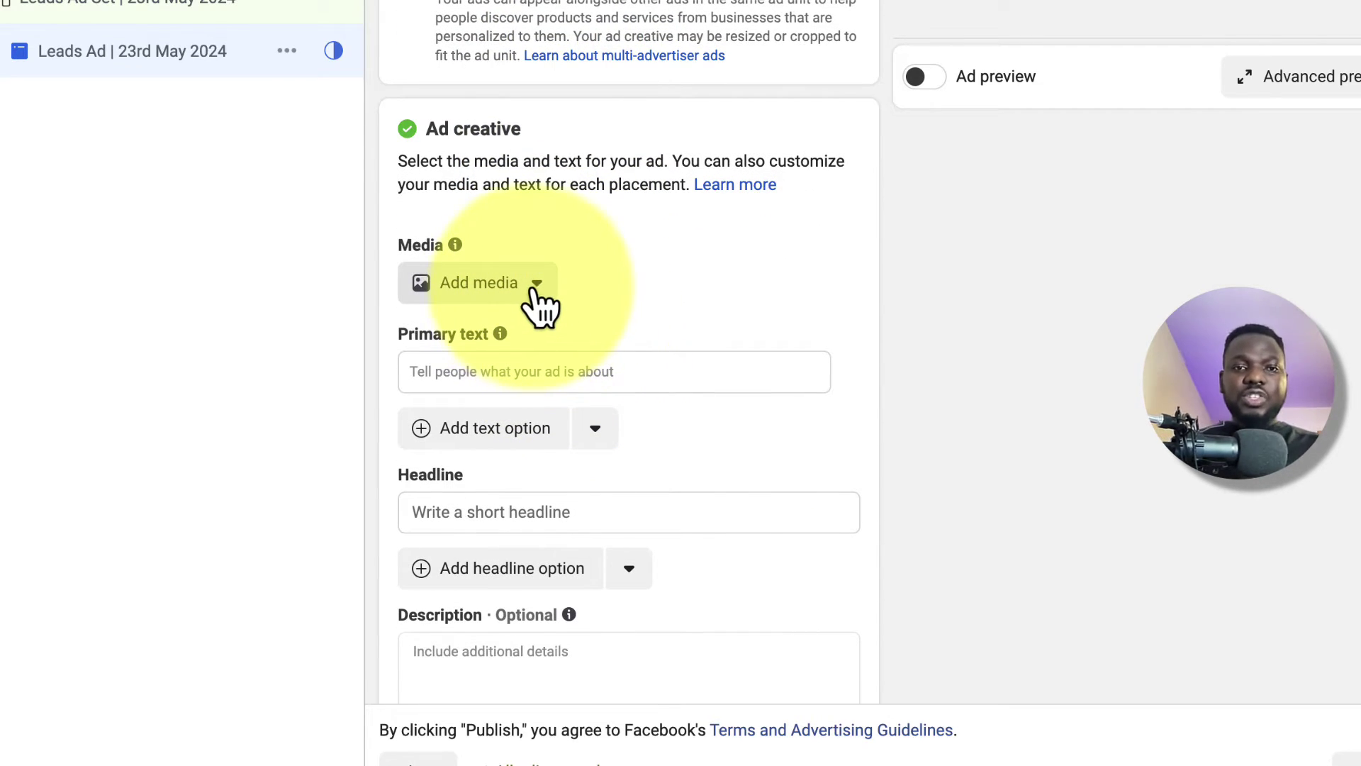
{"action": "left_click", "coordinate": [537, 286]}
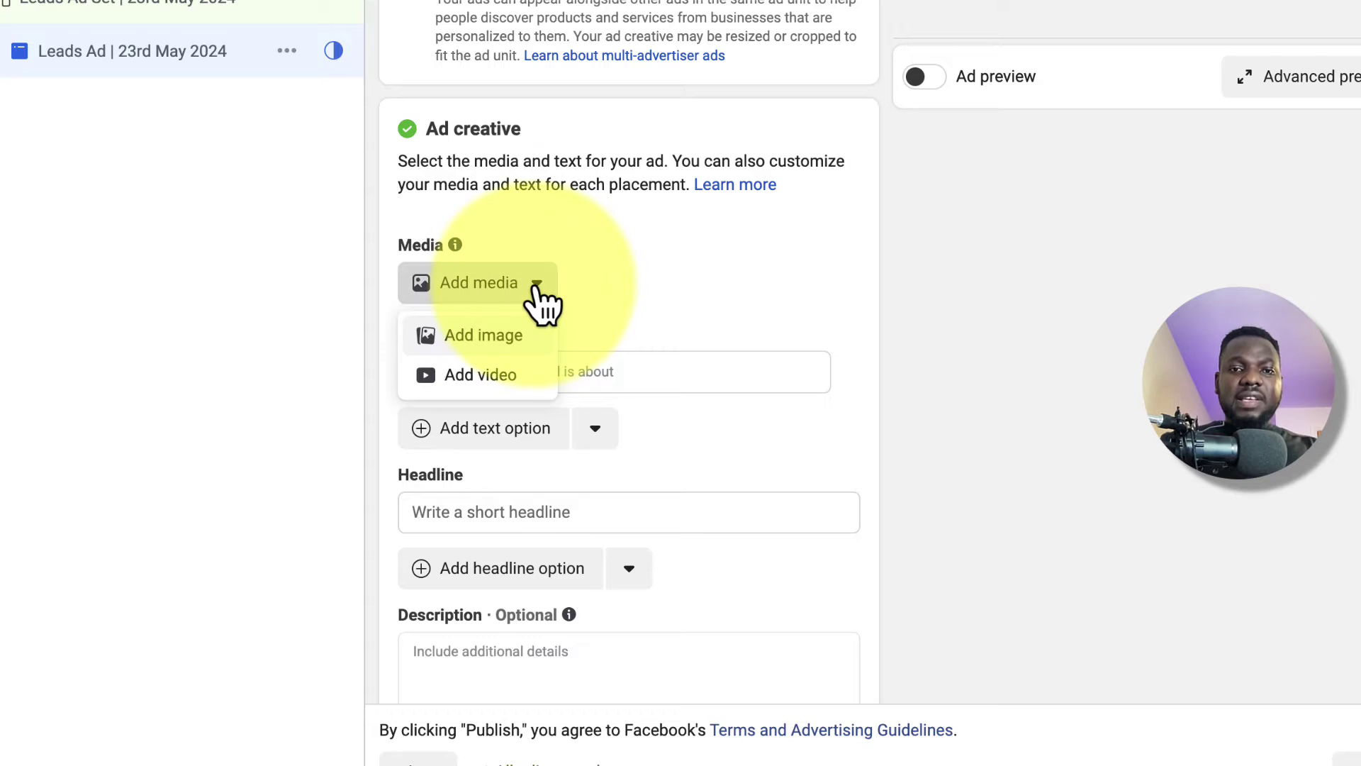
{"action": "left_click", "coordinate": [484, 376]}
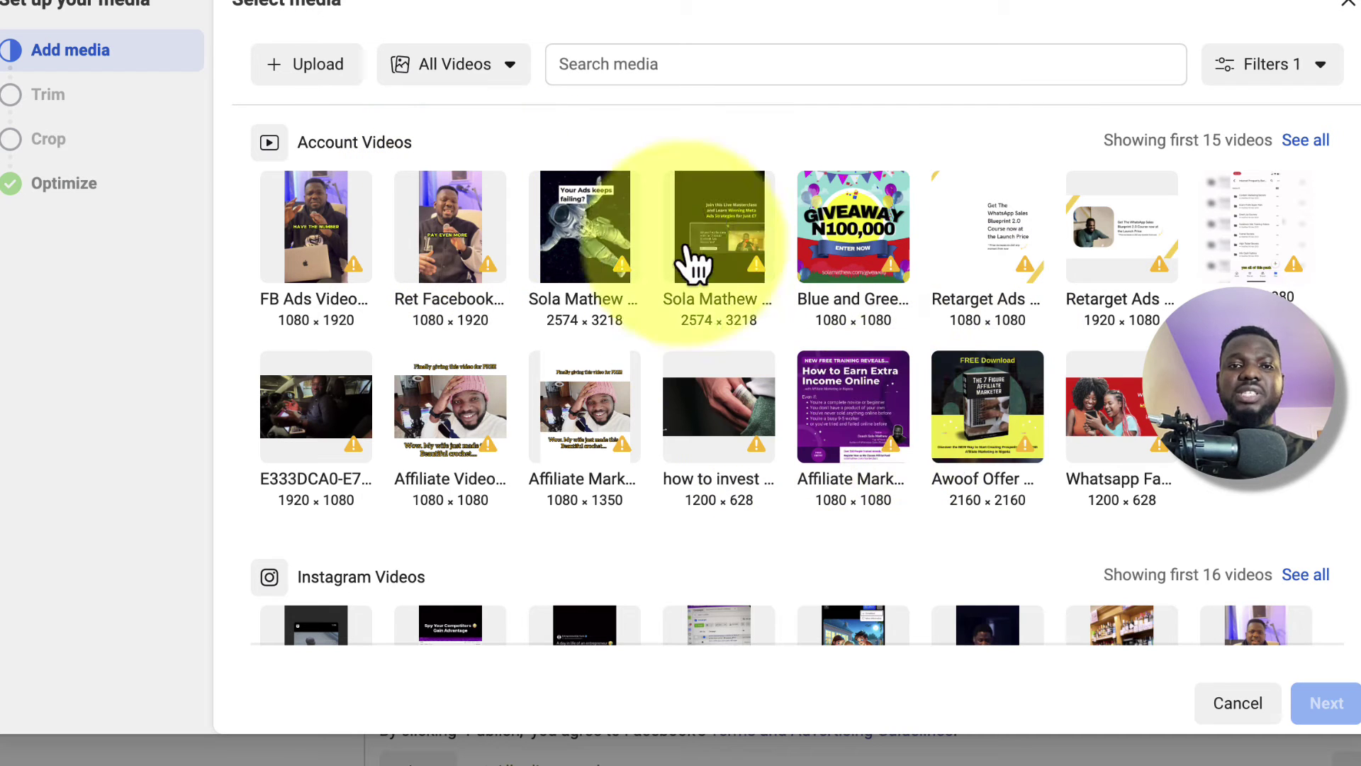
{"action": "left_click", "coordinate": [1344, 16]}
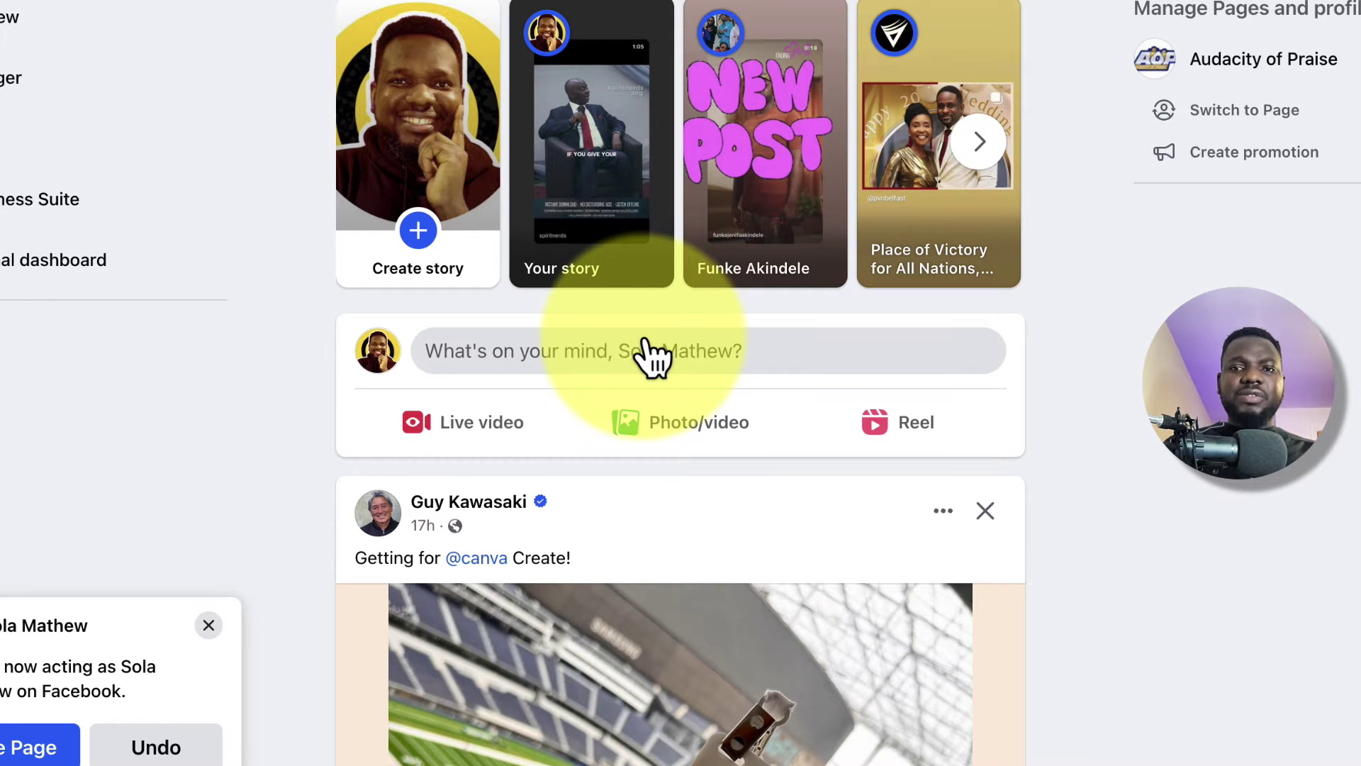
Step: On Facebook, start a new Page post with Leads Video.MOV from Downloads, switching it from a reel back to a regular post
{"action": "left_click", "coordinate": [603, 353]}
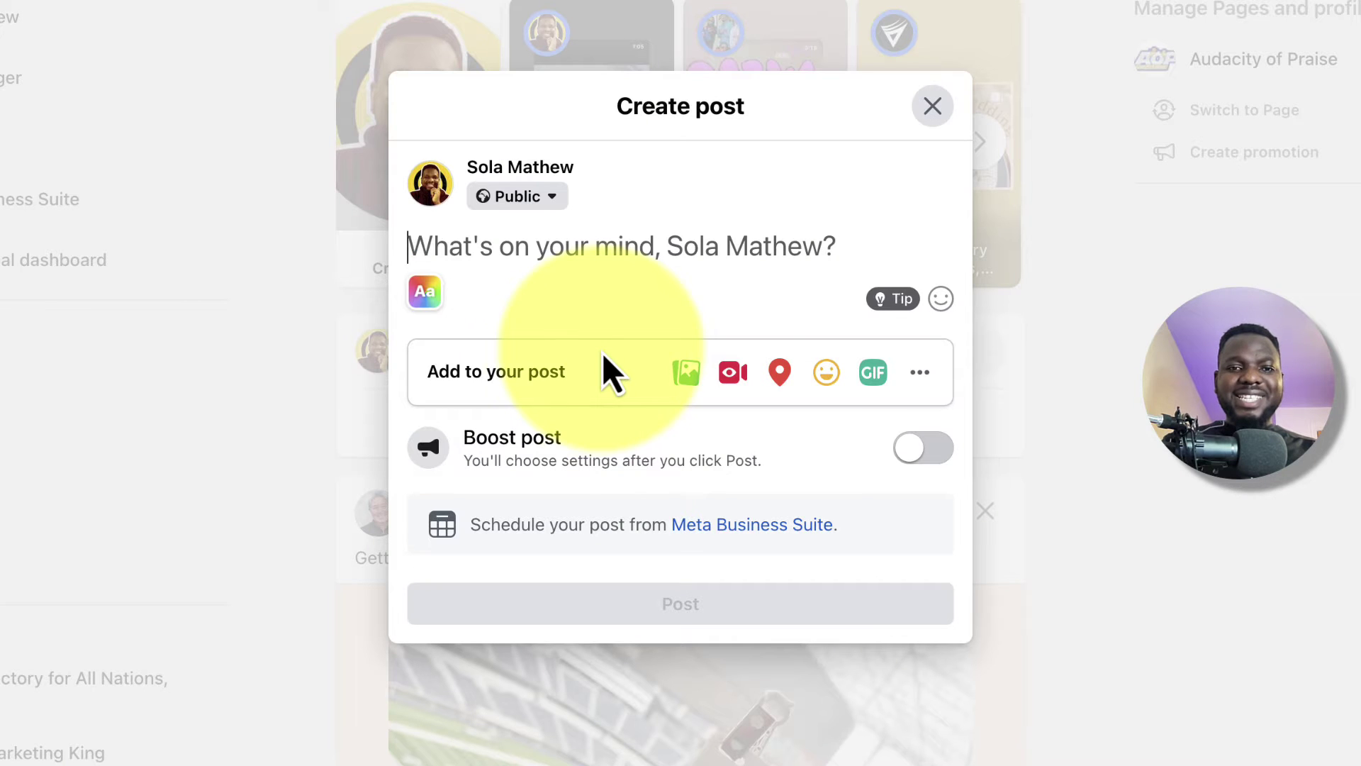
{"action": "left_click", "coordinate": [687, 372]}
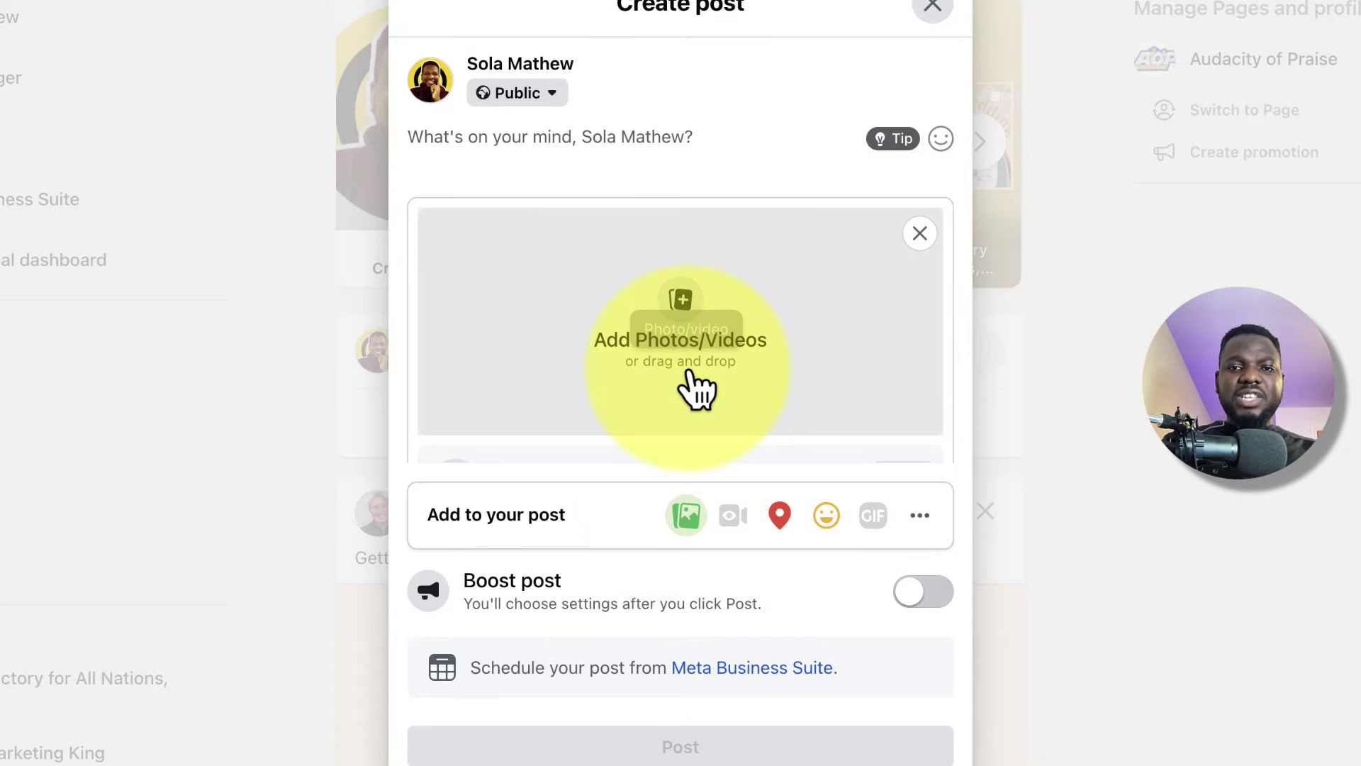
{"action": "left_click", "coordinate": [680, 303]}
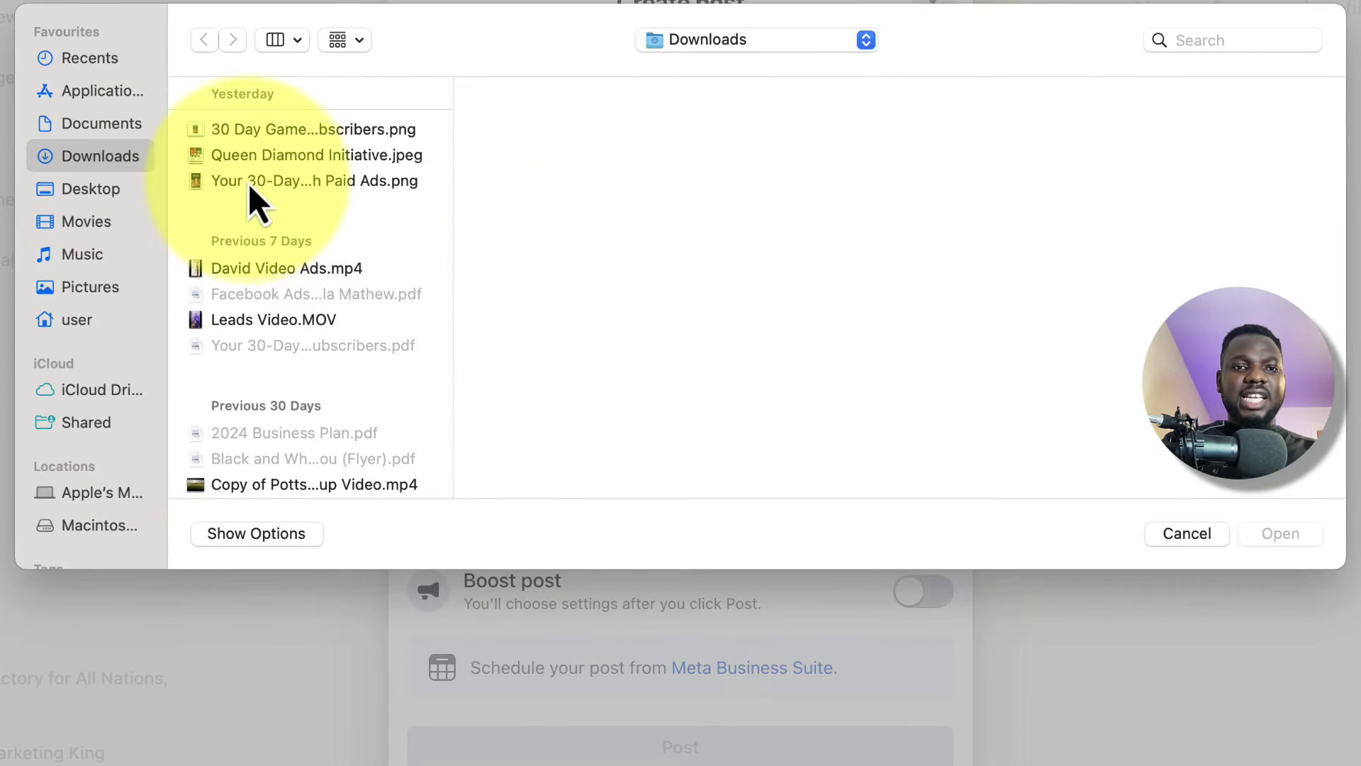
{"action": "left_click", "coordinate": [261, 320]}
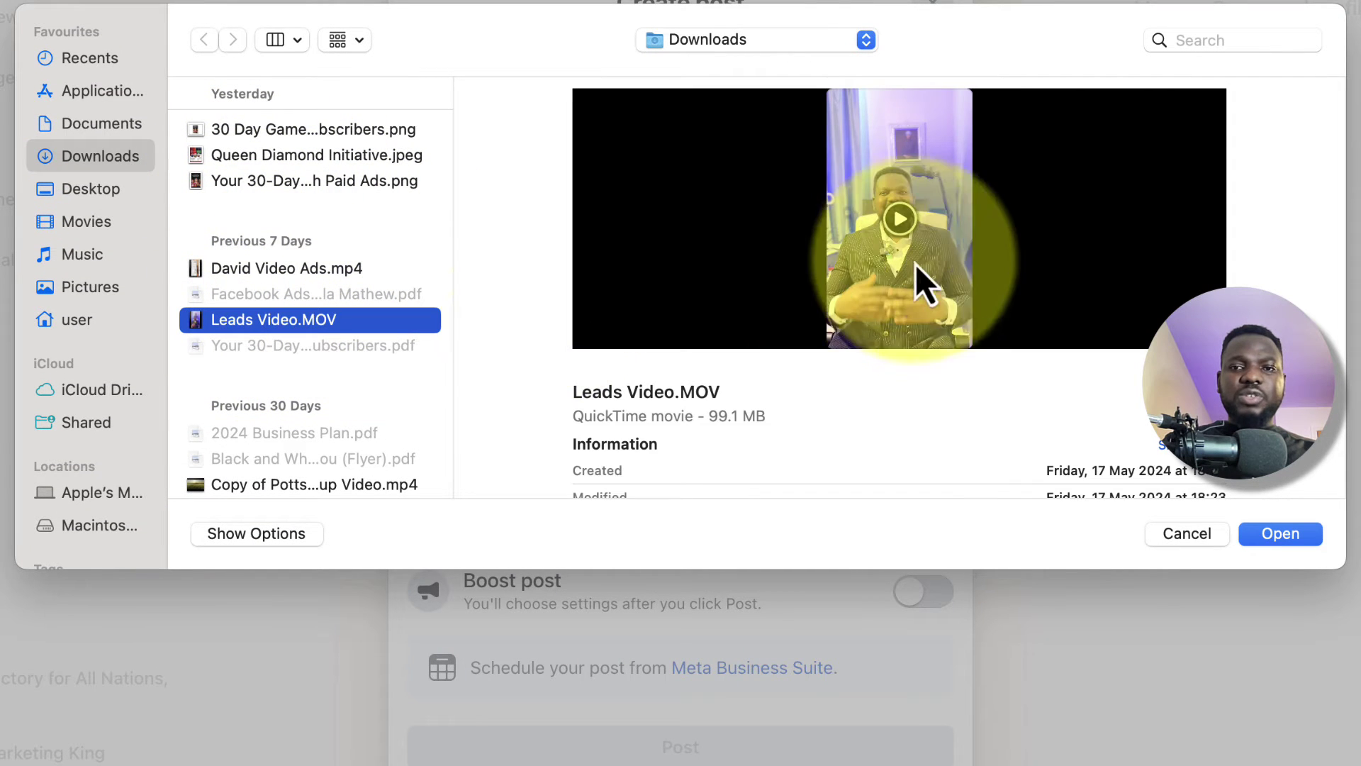
{"action": "mouse_move", "coordinate": [930, 227]}
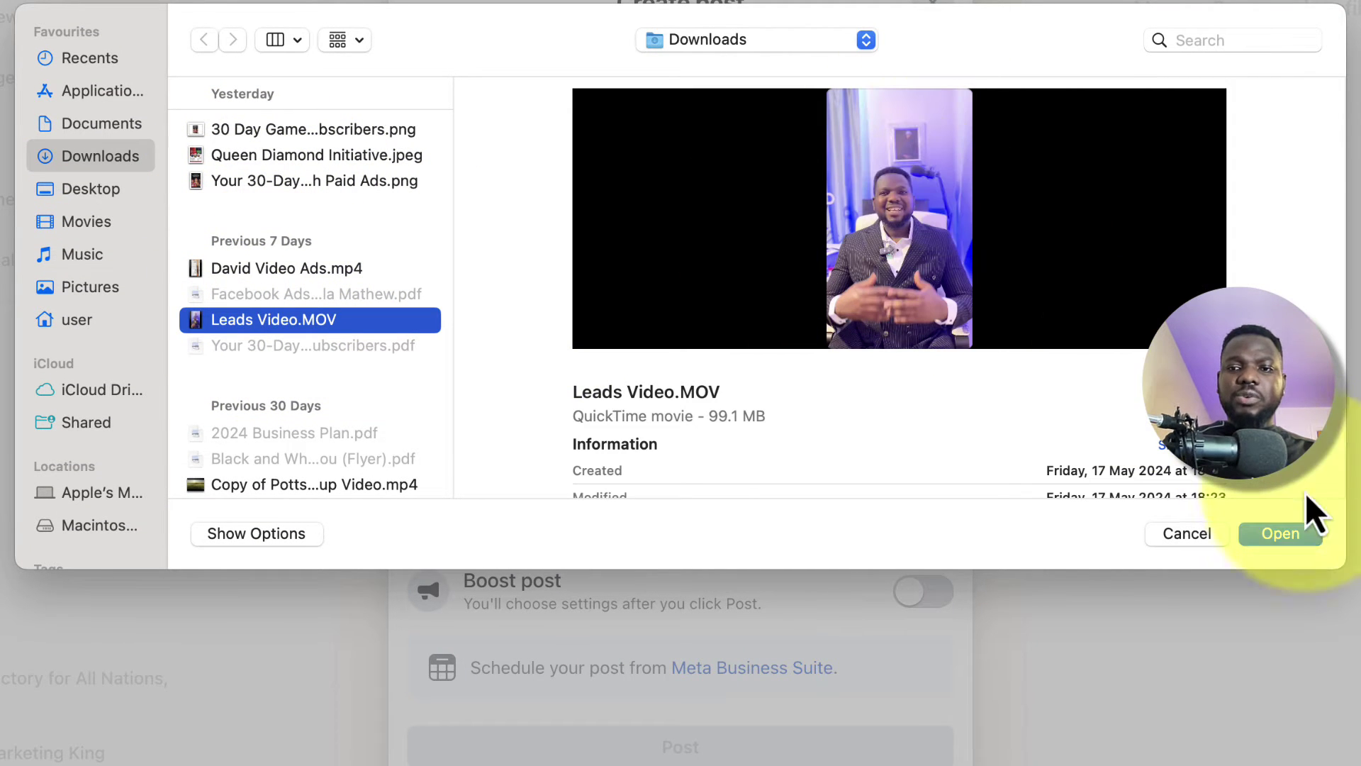
{"action": "left_click", "coordinate": [1300, 538]}
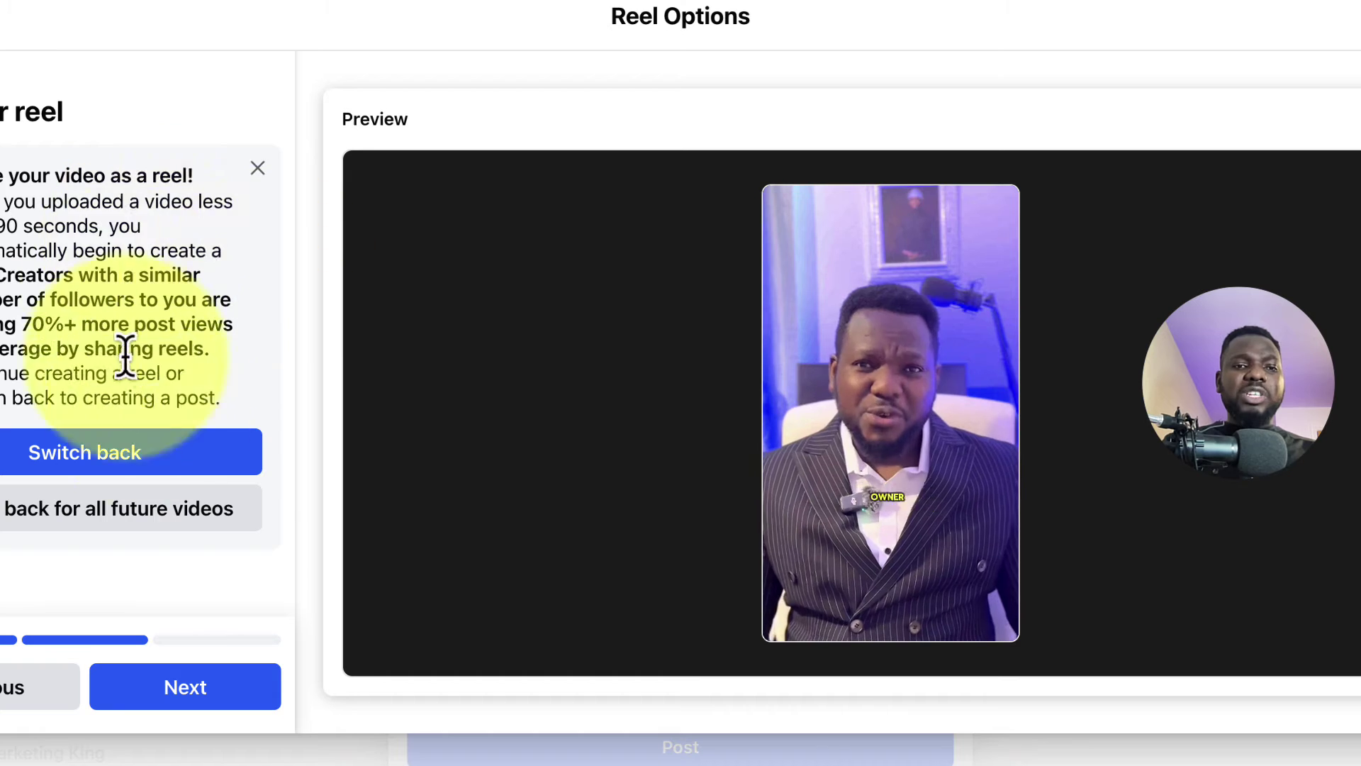
{"action": "left_click", "coordinate": [152, 455]}
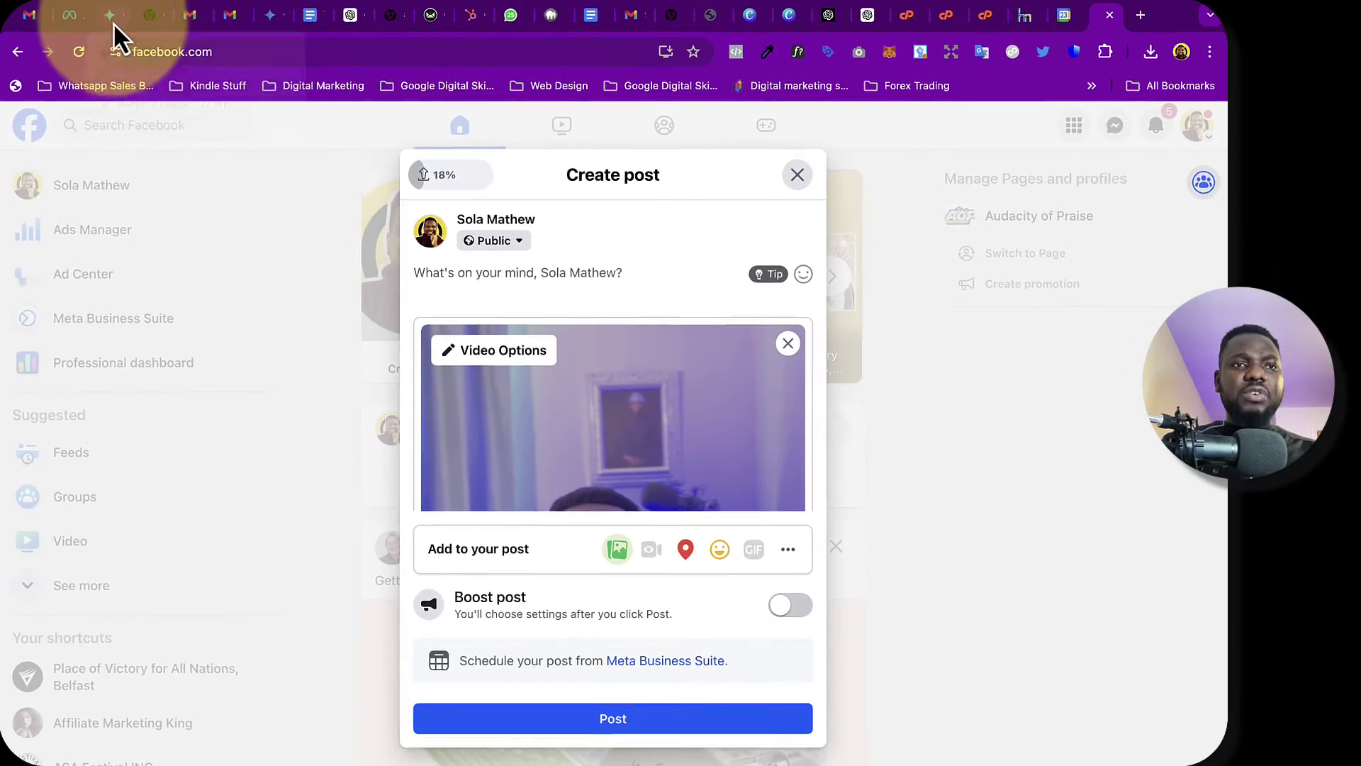
Step: Switch to Gemini and review the Facebook policy compliant ad copy generated for the List Building Crash Course
{"action": "left_click", "coordinate": [109, 18]}
{"action": "left_click", "coordinate": [531, 380]}
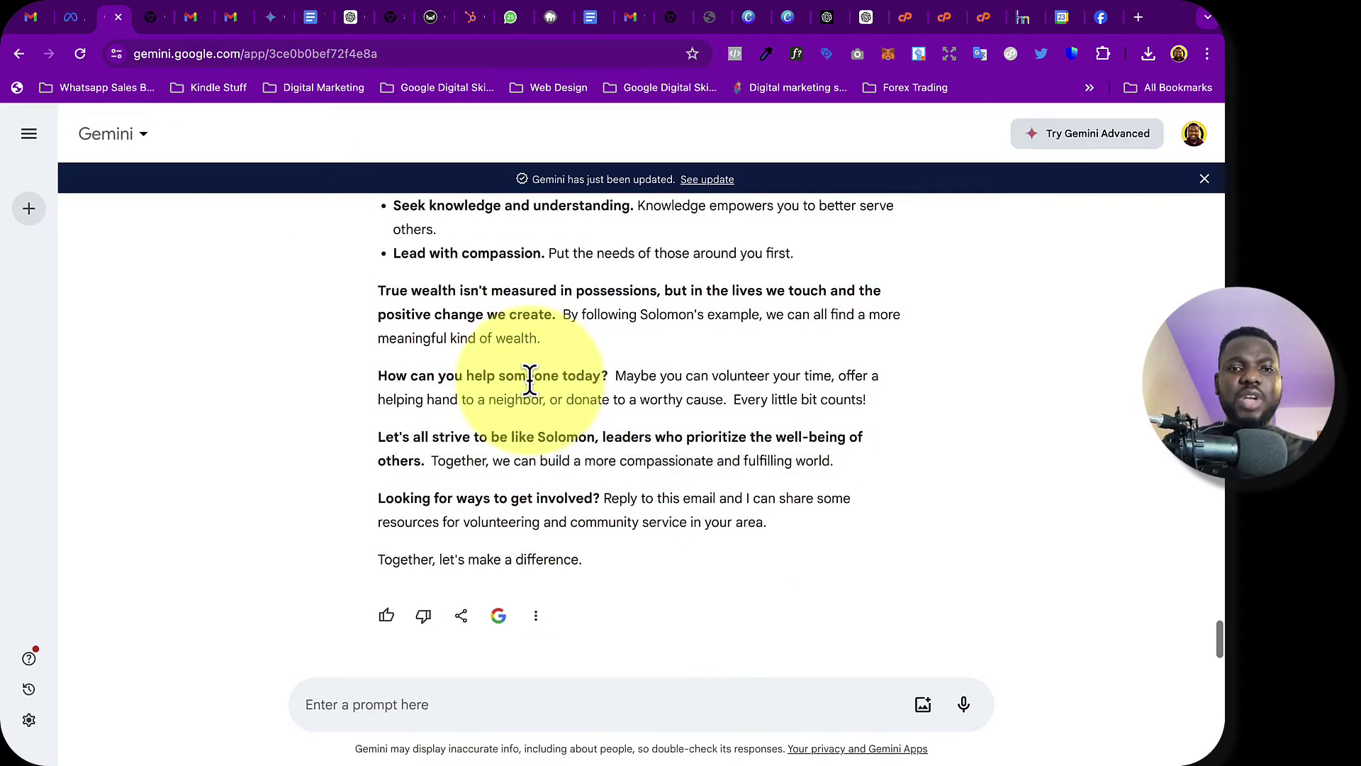
{"action": "scroll", "coordinate": [530, 381], "scroll_direction": "up", "scroll_amount": 7}
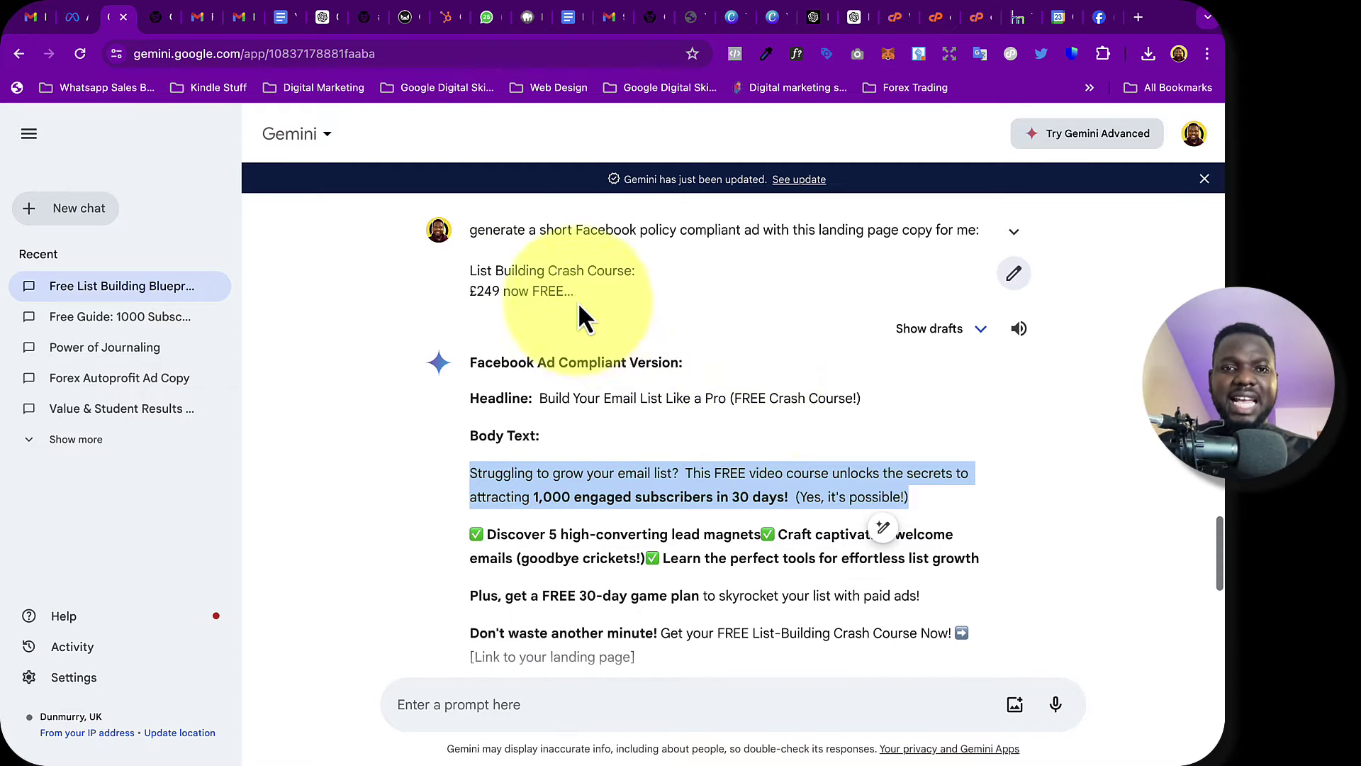
{"action": "scroll", "coordinate": [594, 384], "scroll_direction": "down", "scroll_amount": 1}
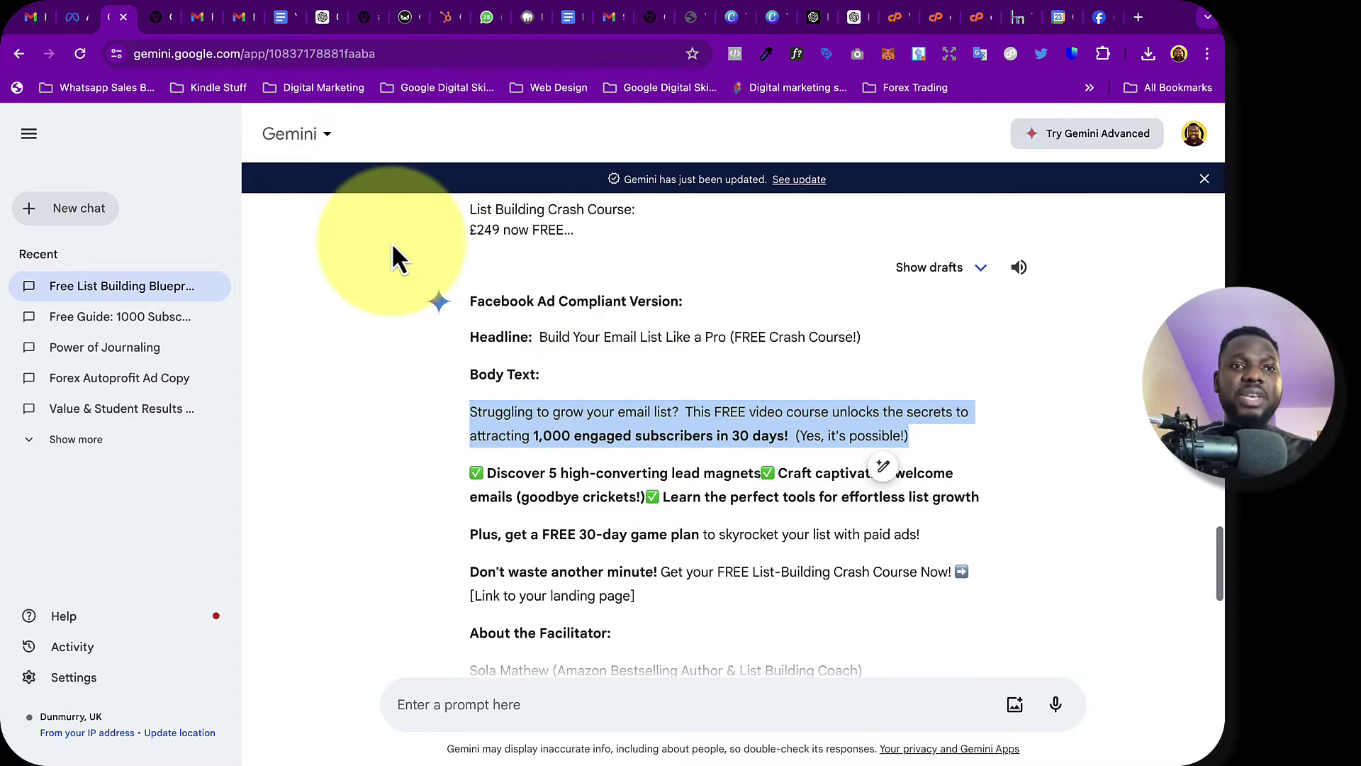
Step: Switch to the List Building Crash Course landing page and examine its headline, offer, course contents and 30-day game plan bonus
{"action": "left_click", "coordinate": [160, 19]}
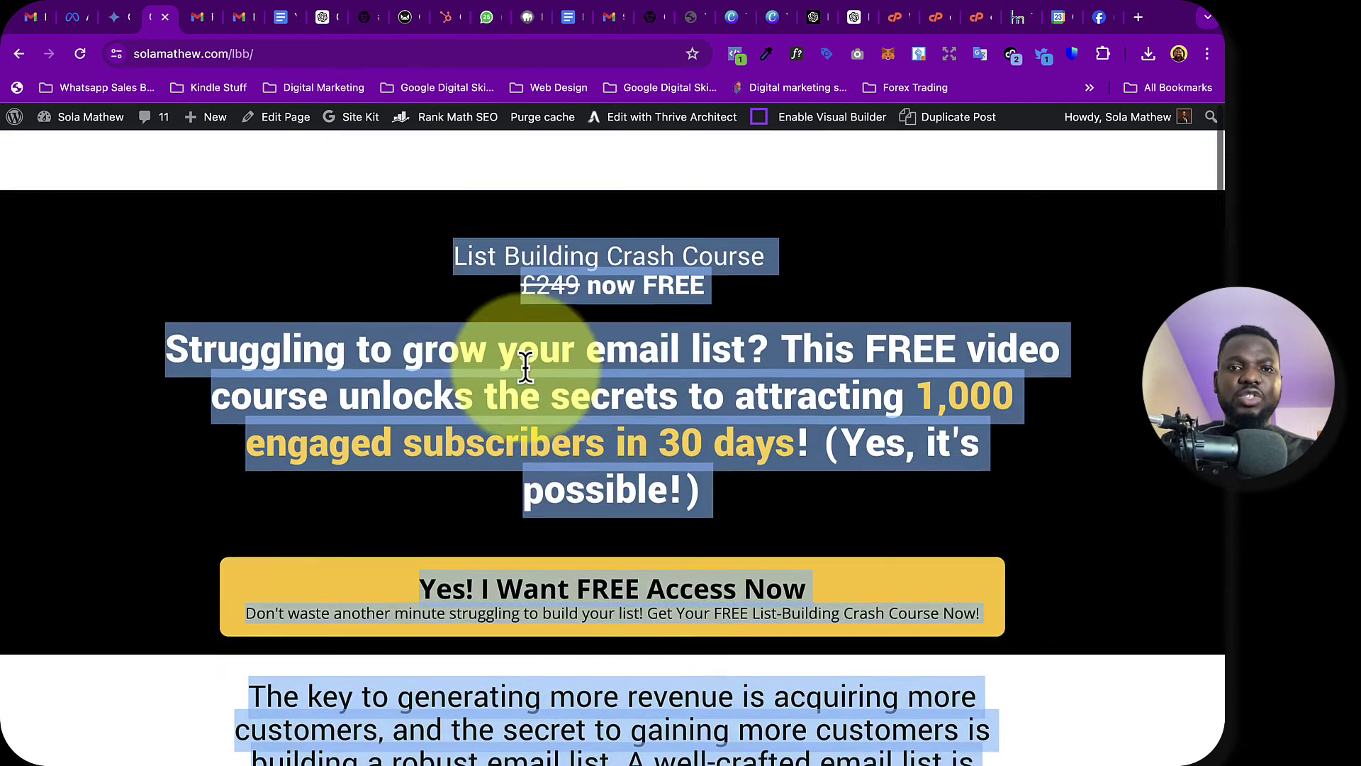
{"action": "scroll", "coordinate": [524, 368], "scroll_direction": "down", "scroll_amount": 2}
{"action": "left_click", "coordinate": [379, 227]}
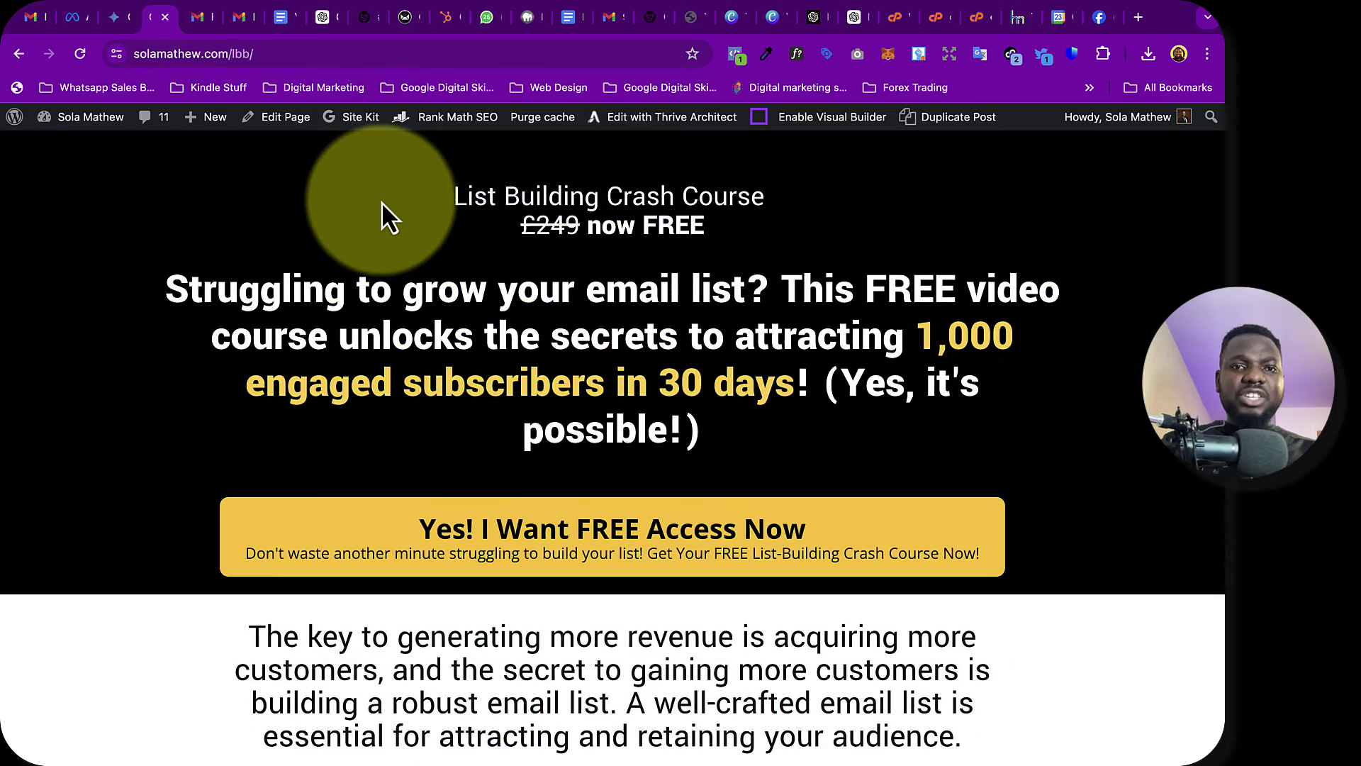
{"action": "scroll", "coordinate": [579, 381], "scroll_direction": "down", "scroll_amount": 3}
{"action": "scroll", "coordinate": [578, 381], "scroll_direction": "up", "scroll_amount": 3}
{"action": "scroll", "coordinate": [579, 380], "scroll_direction": "down", "scroll_amount": 6}
{"action": "scroll", "coordinate": [581, 380], "scroll_direction": "down", "scroll_amount": 8}
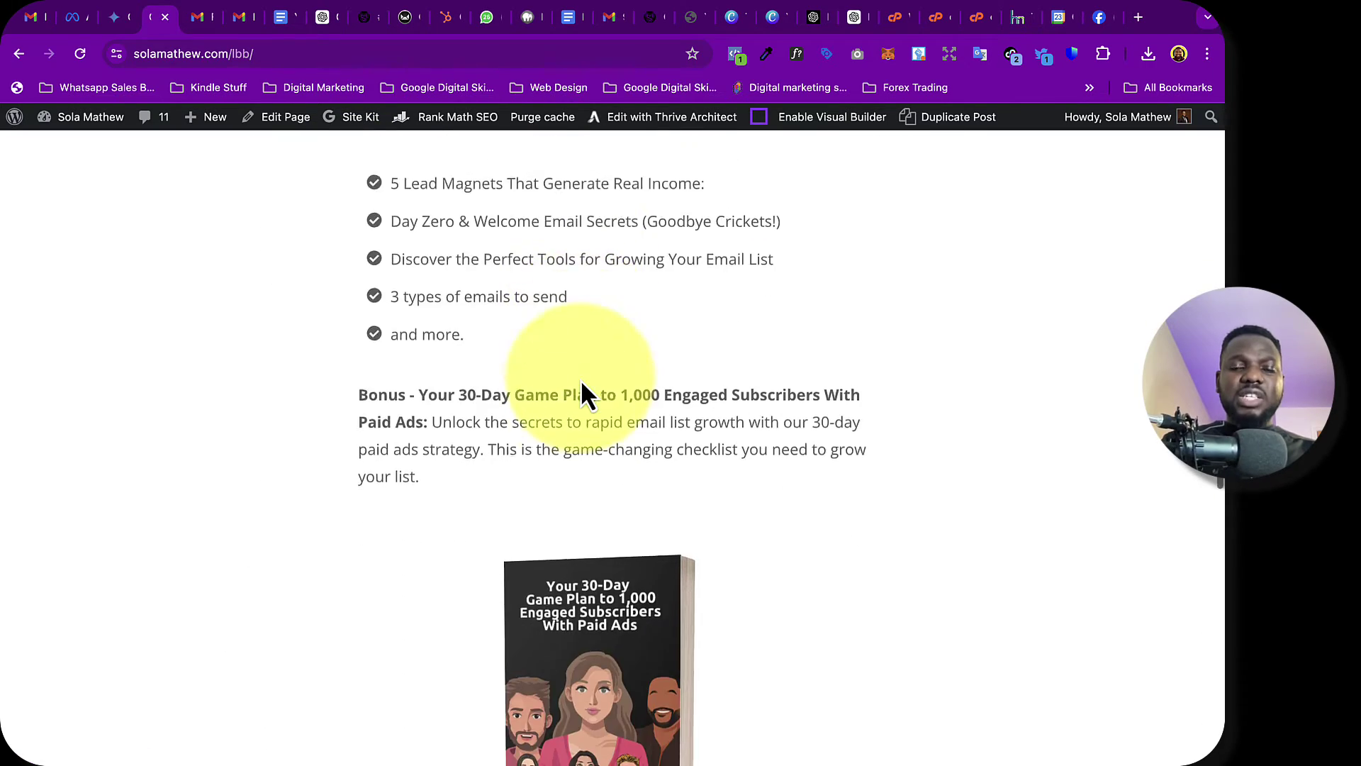
{"action": "scroll", "coordinate": [583, 400], "scroll_direction": "up", "scroll_amount": 10}
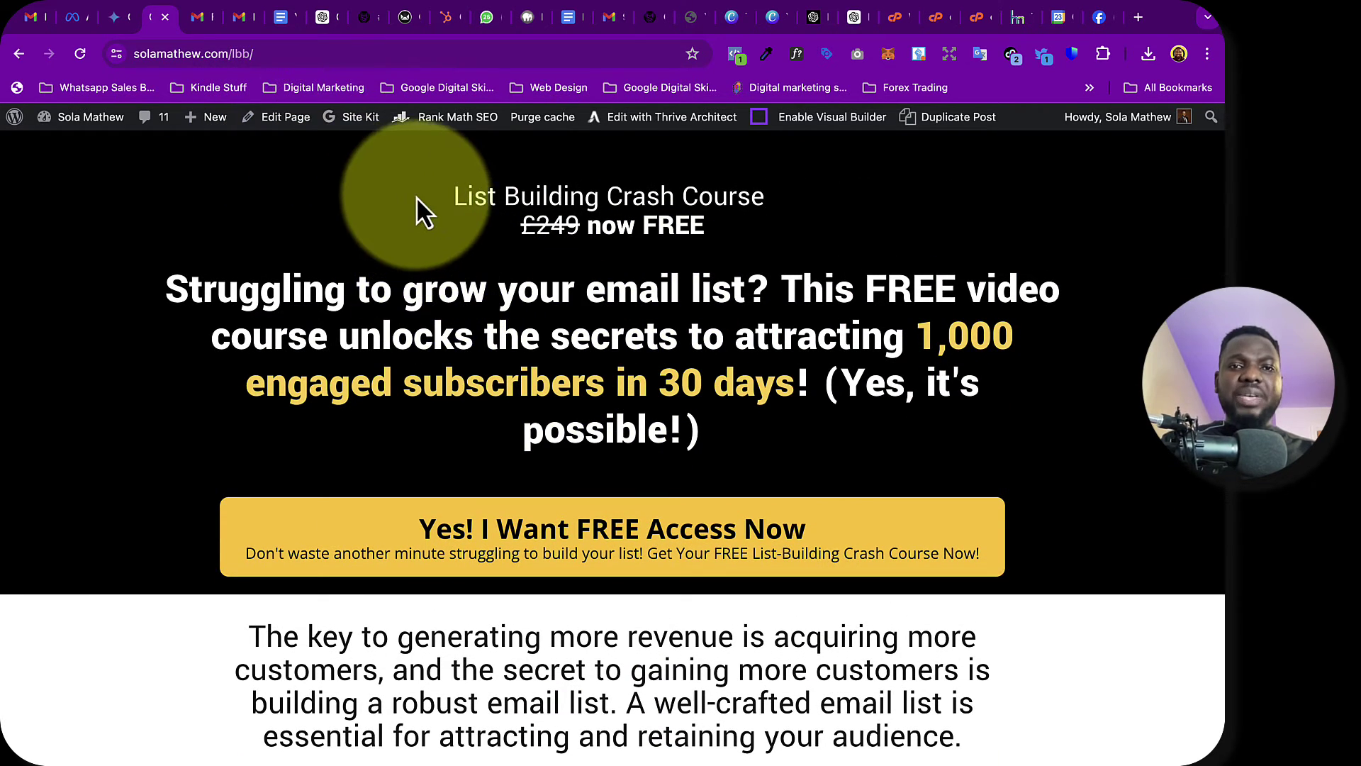
{"action": "left_click_drag", "start_coordinate": [435, 206], "coordinate": [606, 617]}
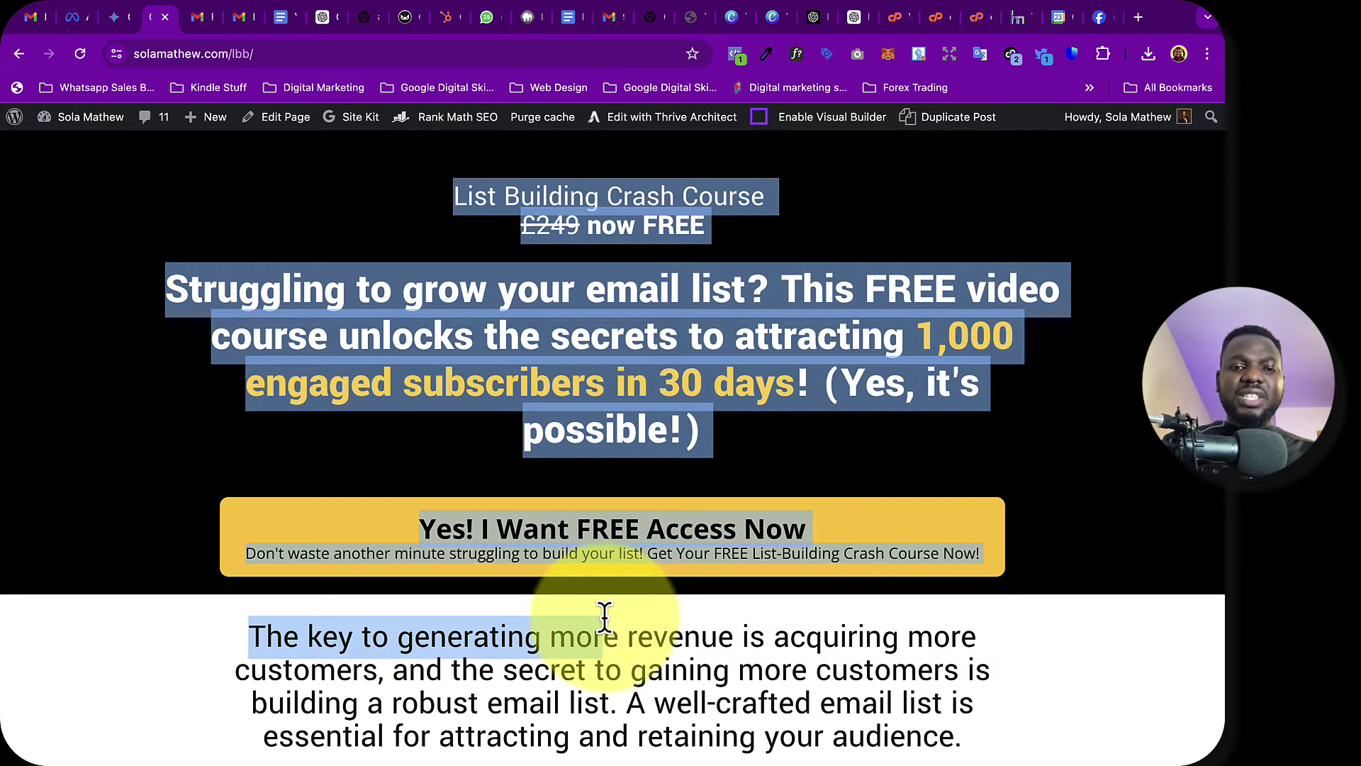
{"action": "left_click", "coordinate": [424, 454]}
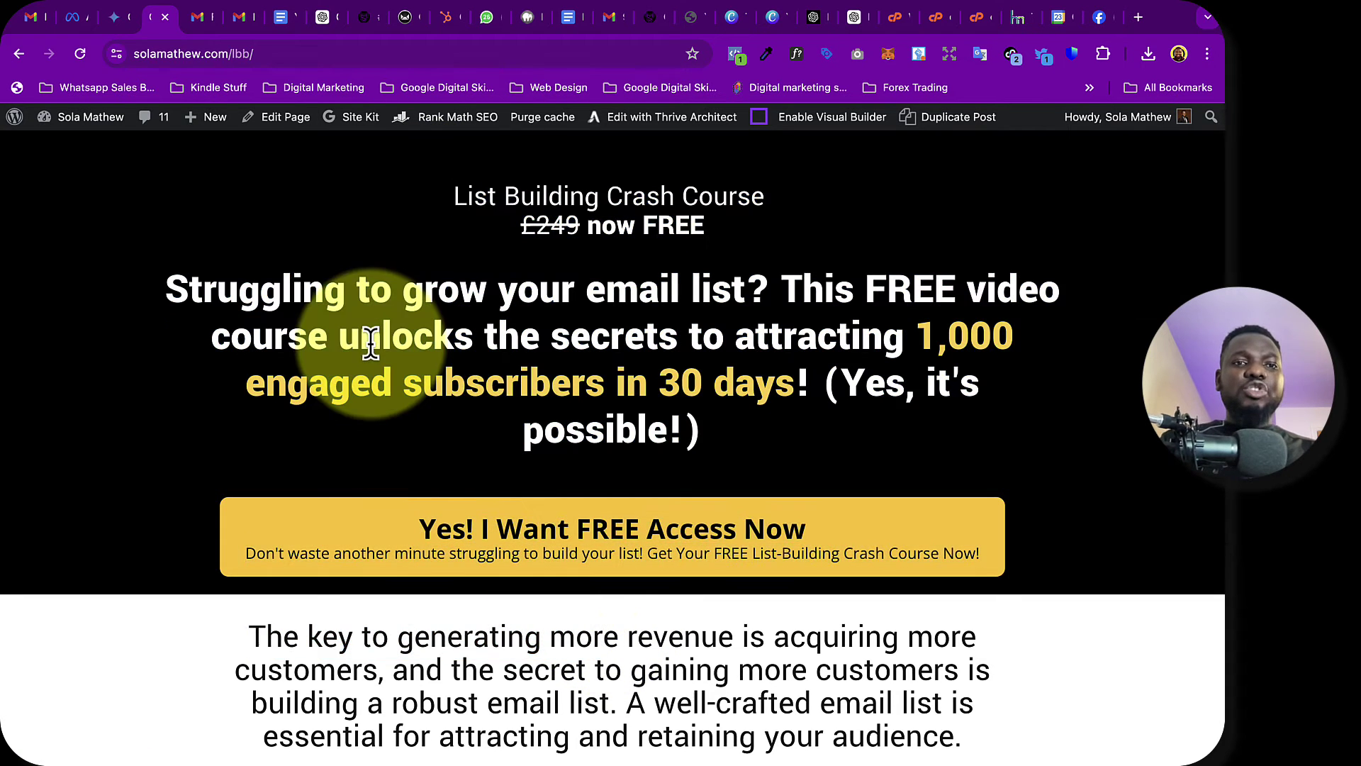
Step: Copy the Gemini ad's body text through "Get Your FREE Crash Course!" and paste it into the Facebook video post
{"action": "left_click", "coordinate": [113, 18]}
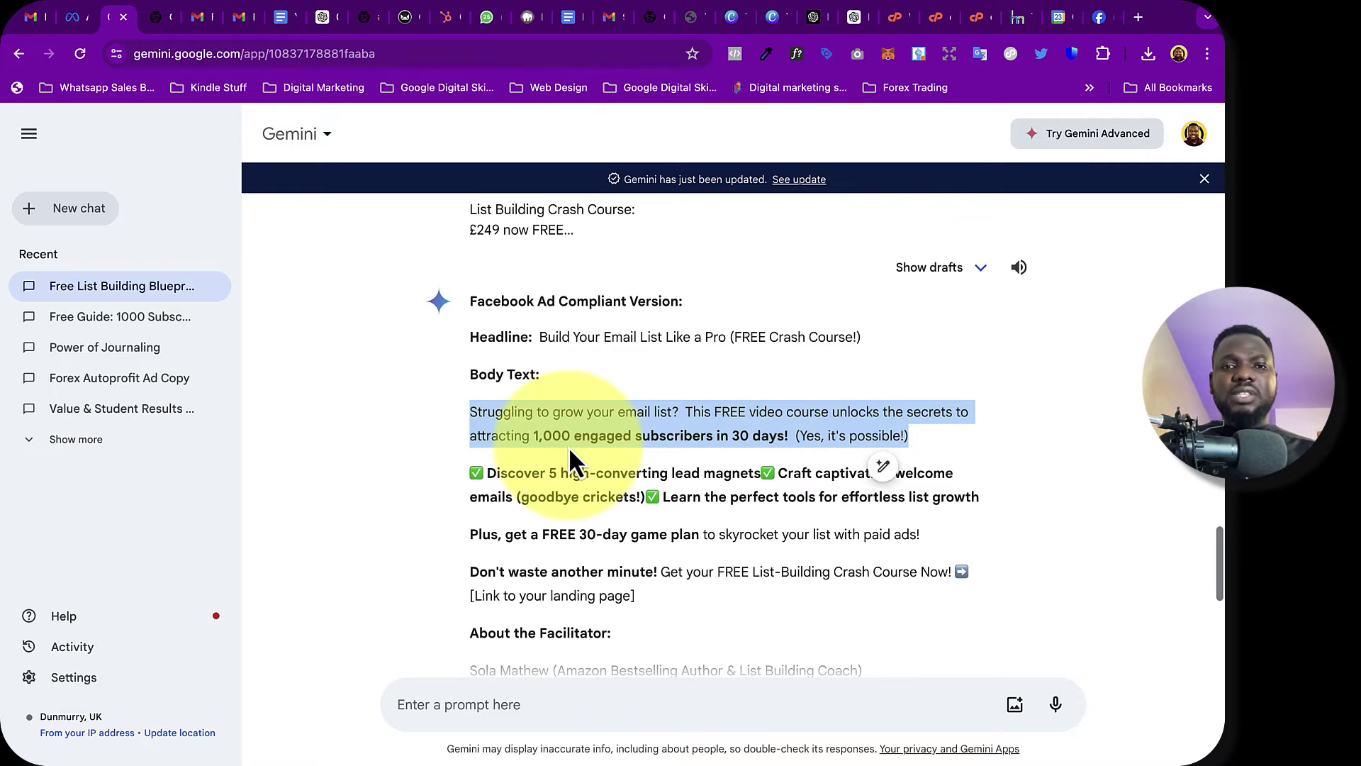
{"action": "left_click", "coordinate": [485, 342]}
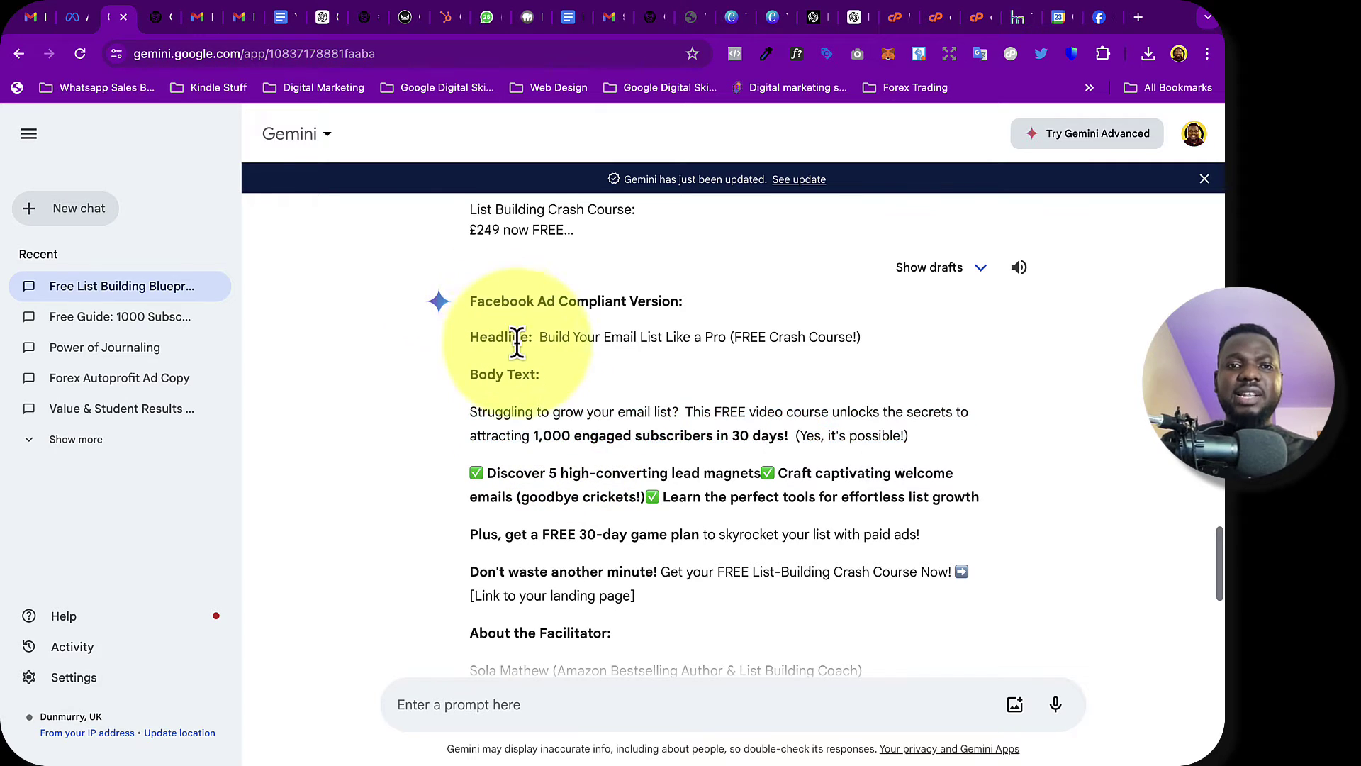
{"action": "scroll", "coordinate": [518, 343], "scroll_direction": "up", "scroll_amount": 2}
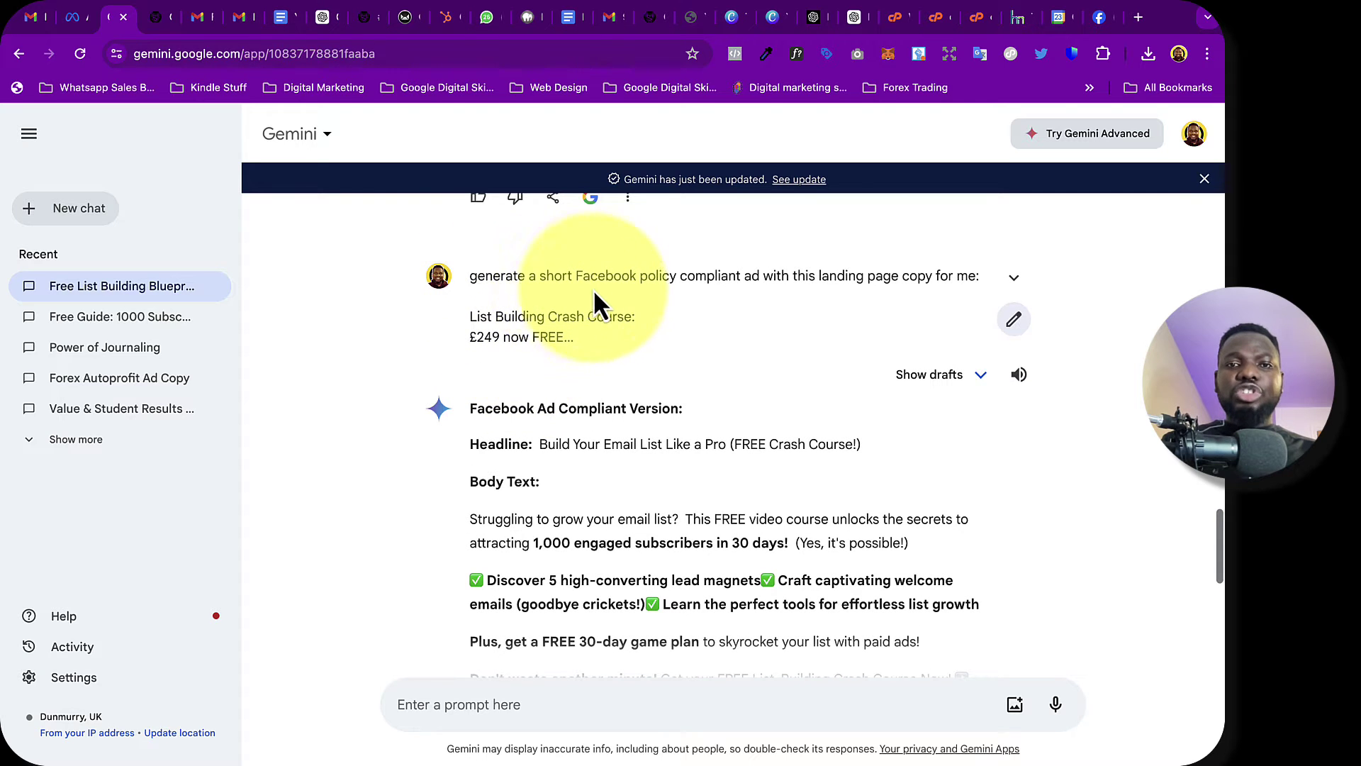
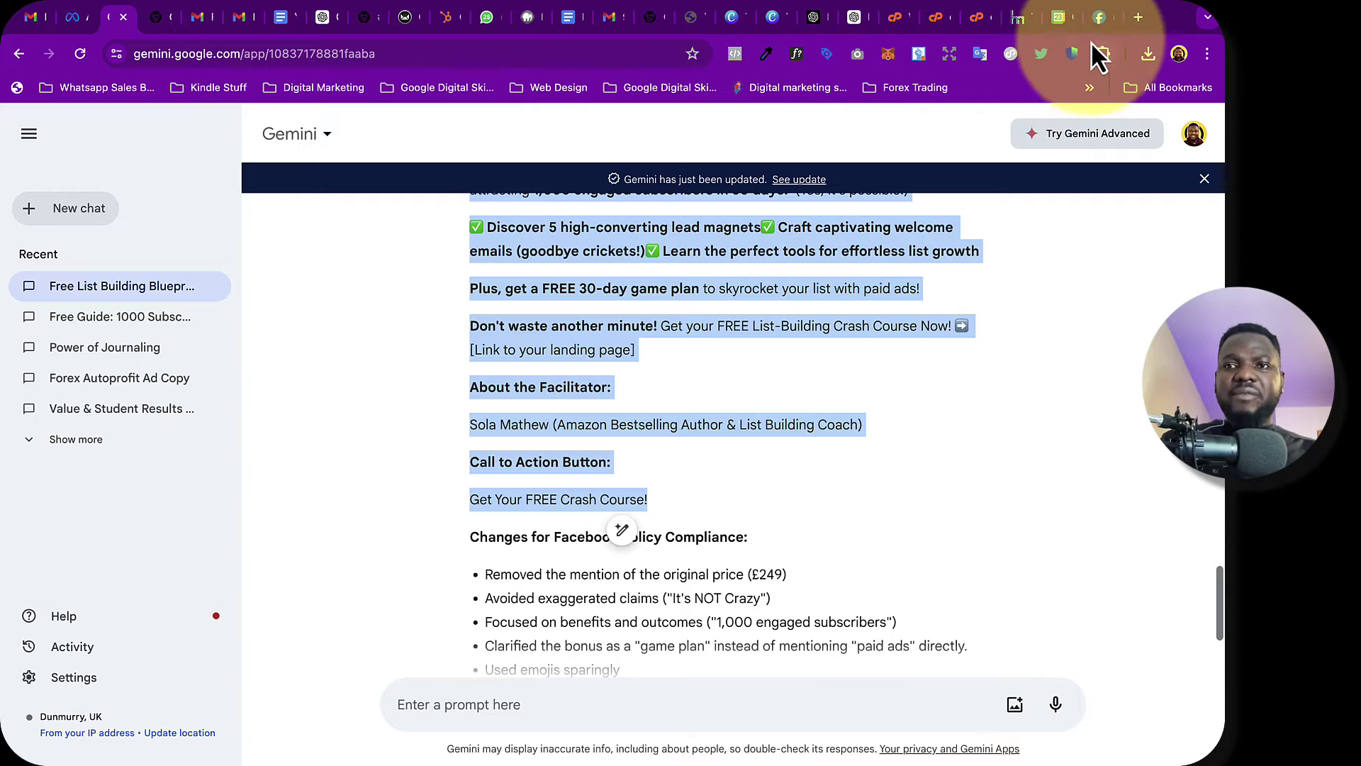
{"action": "left_click", "coordinate": [1096, 19]}
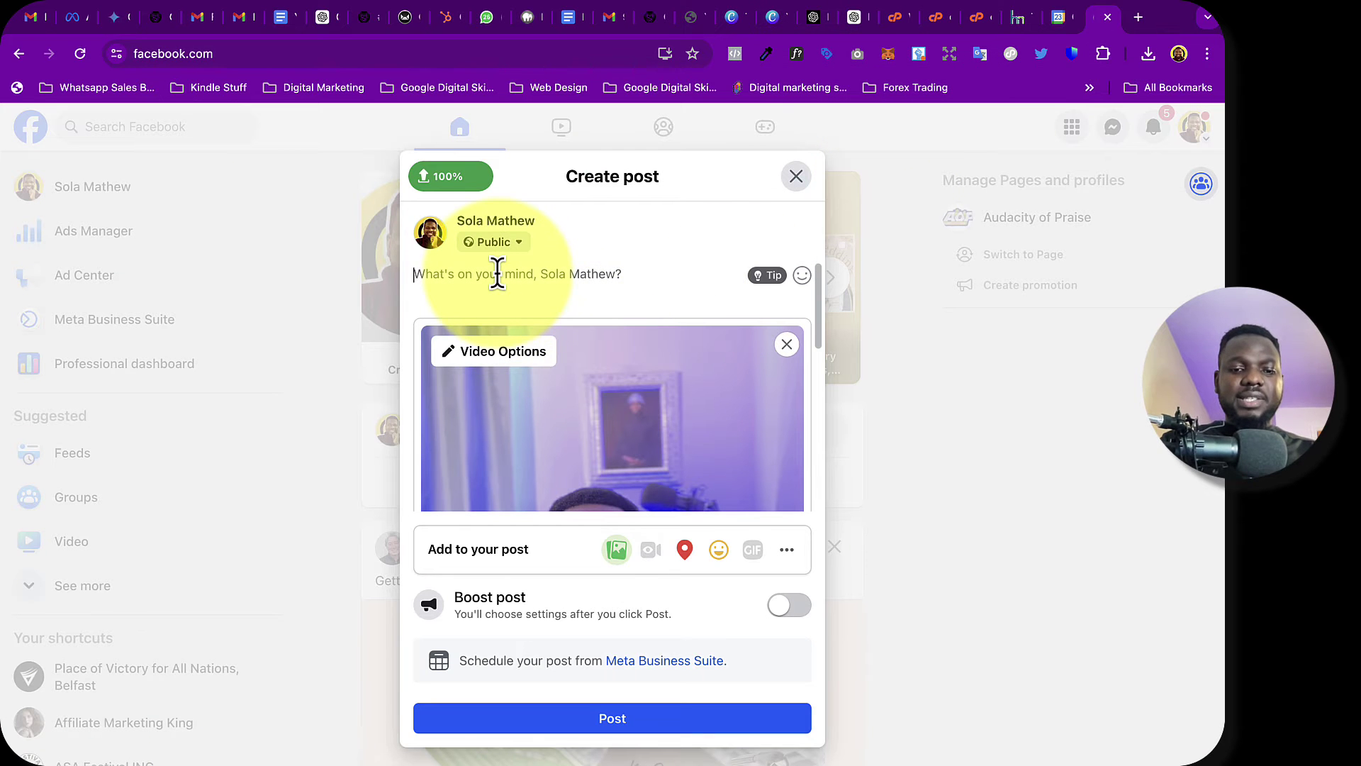
{"action": "key", "text": "ctrl+v"}
{"action": "scroll", "coordinate": [522, 316], "scroll_direction": "up", "scroll_amount": 3}
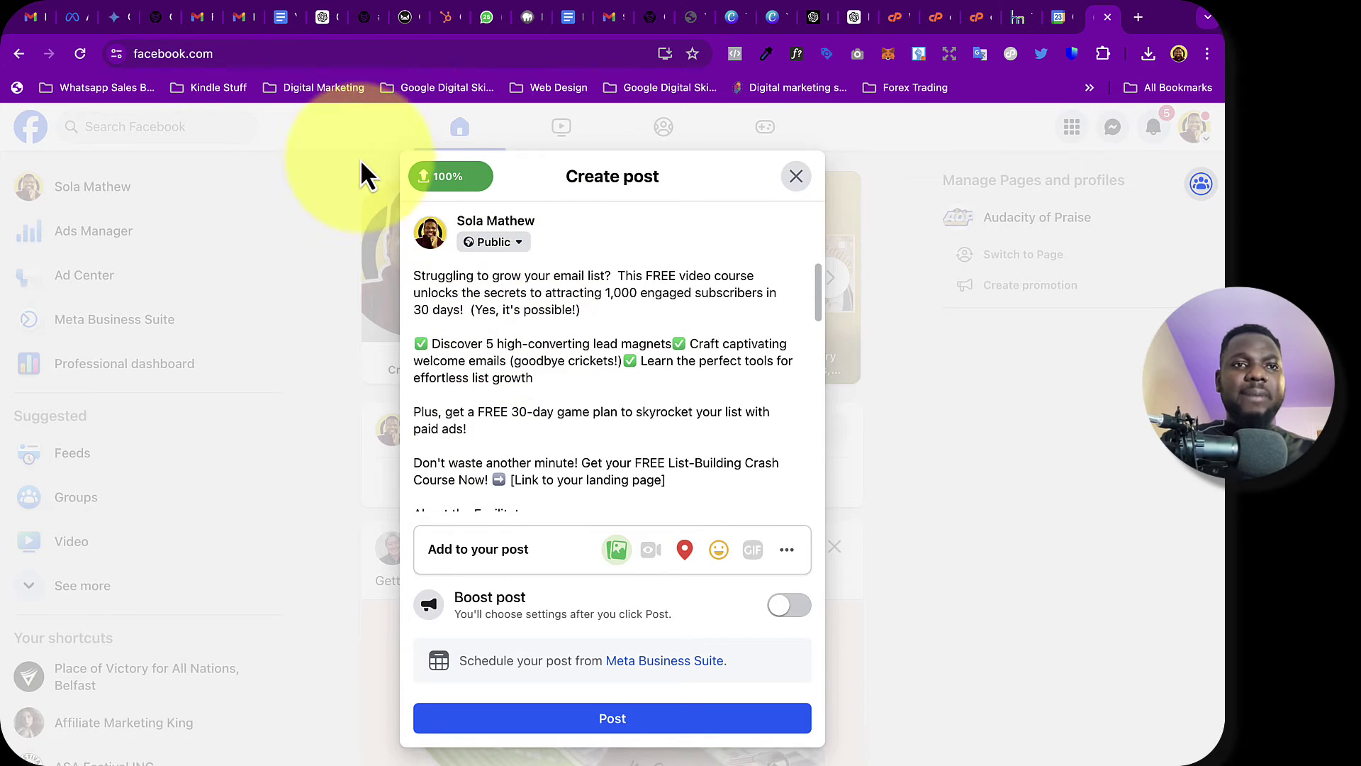
Step: Copy Gemini's headline "Build Your Email List Like a Pro (FREE Crash Course!)" and insert it above the post's body text
{"action": "left_click", "coordinate": [110, 19]}
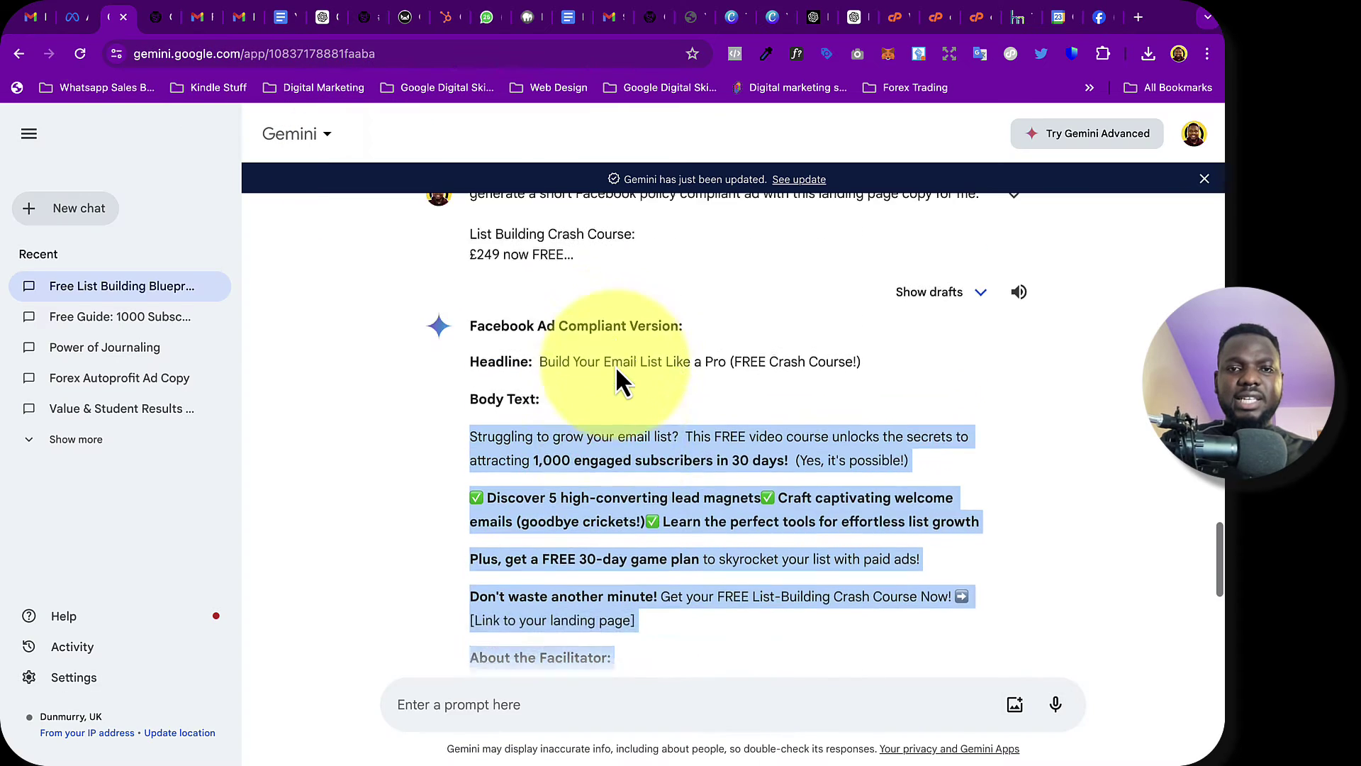
{"action": "scroll", "coordinate": [615, 365], "scroll_direction": "up", "scroll_amount": 1}
{"action": "left_click_drag", "start_coordinate": [538, 397], "coordinate": [869, 411]}
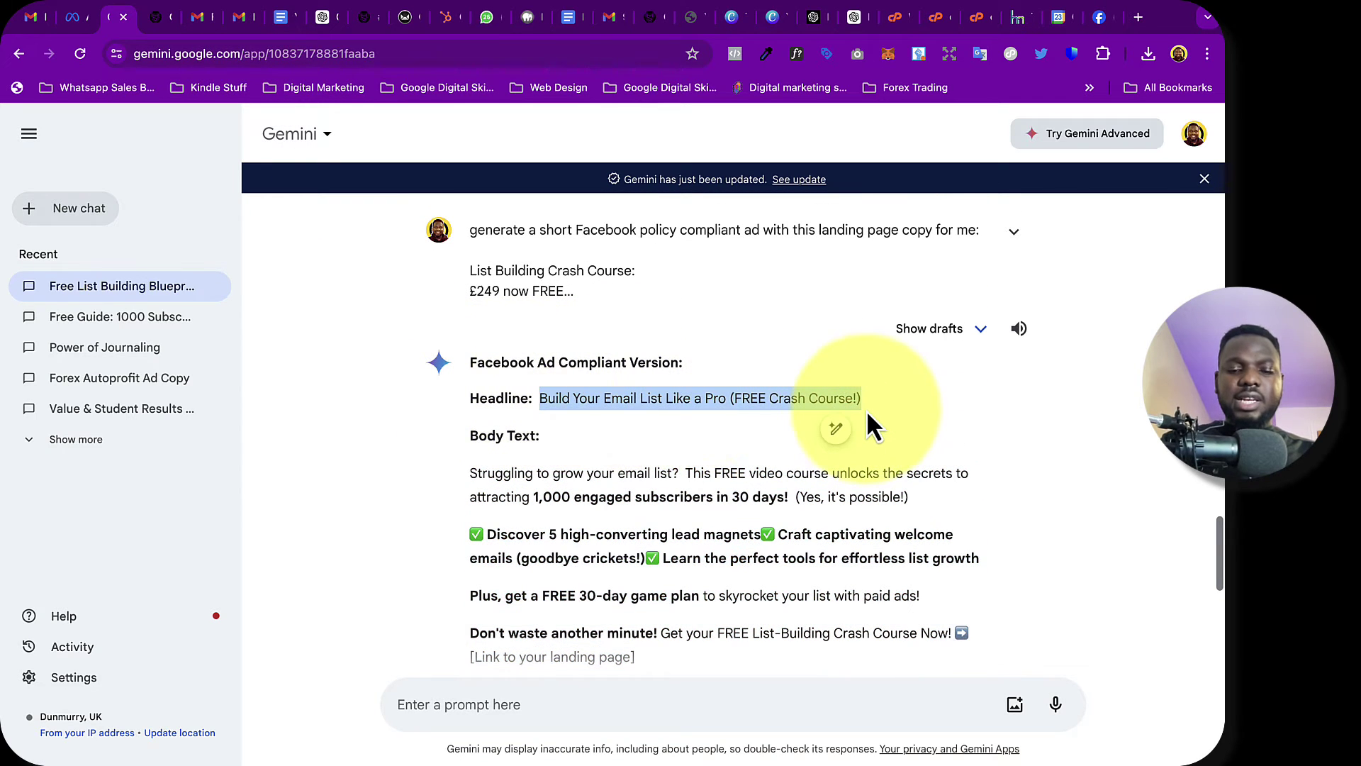
{"action": "left_click", "coordinate": [1099, 20]}
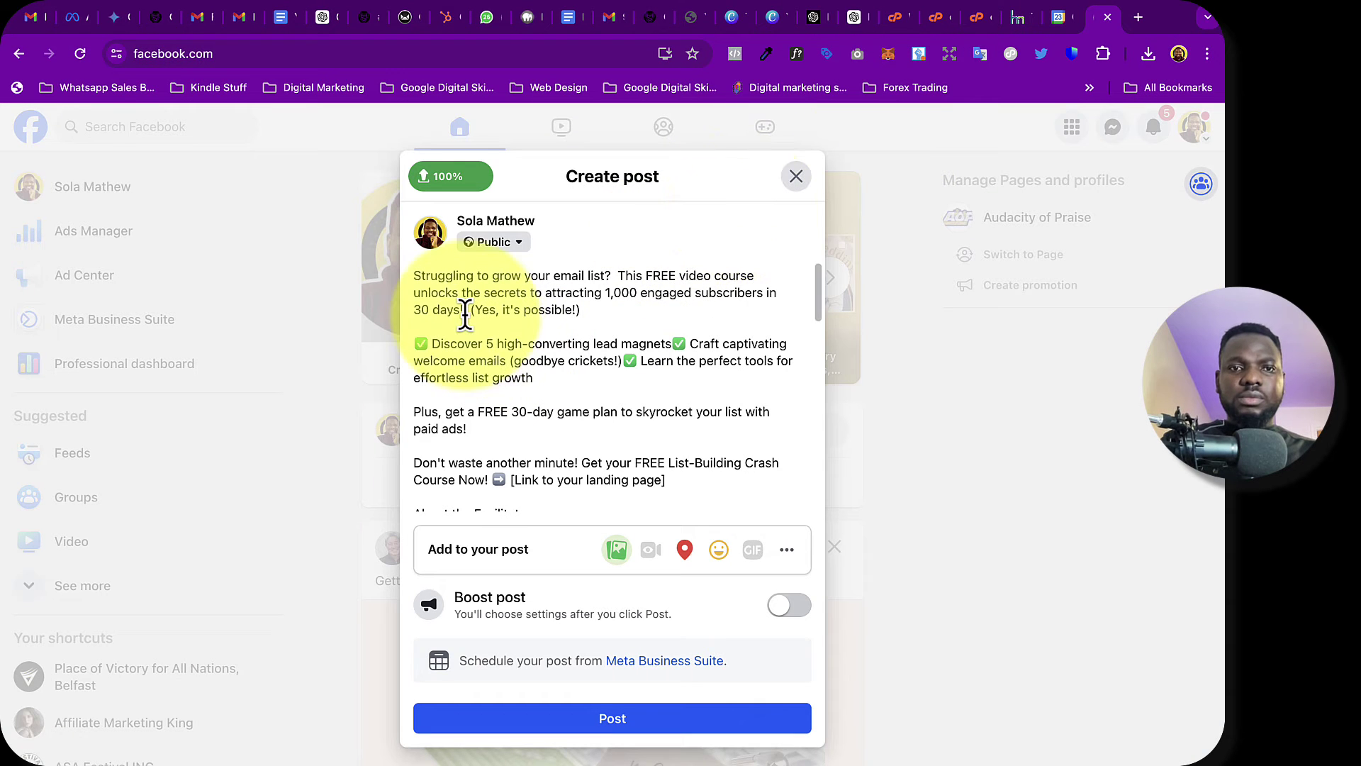
{"action": "scroll", "coordinate": [409, 276], "scroll_direction": "down", "scroll_amount": 2}
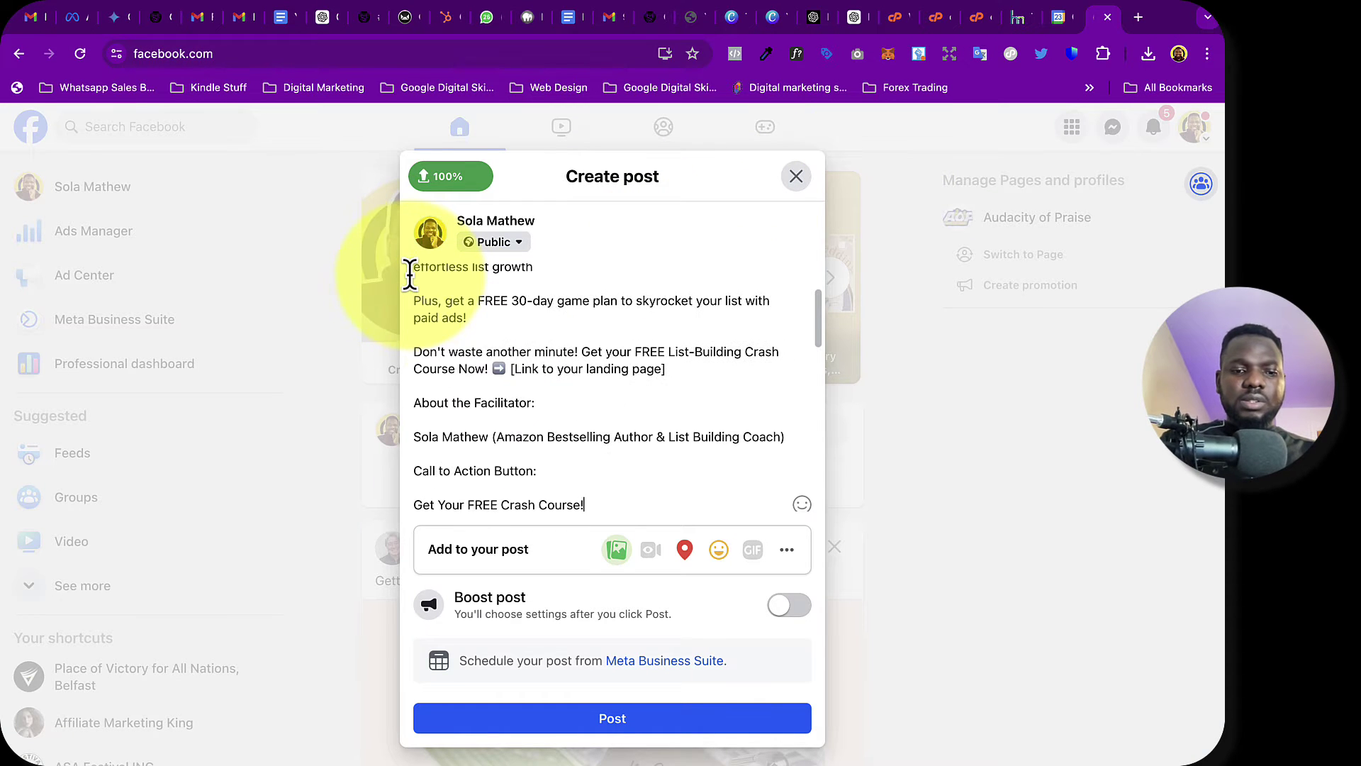
{"action": "scroll", "coordinate": [411, 277], "scroll_direction": "up", "scroll_amount": 3}
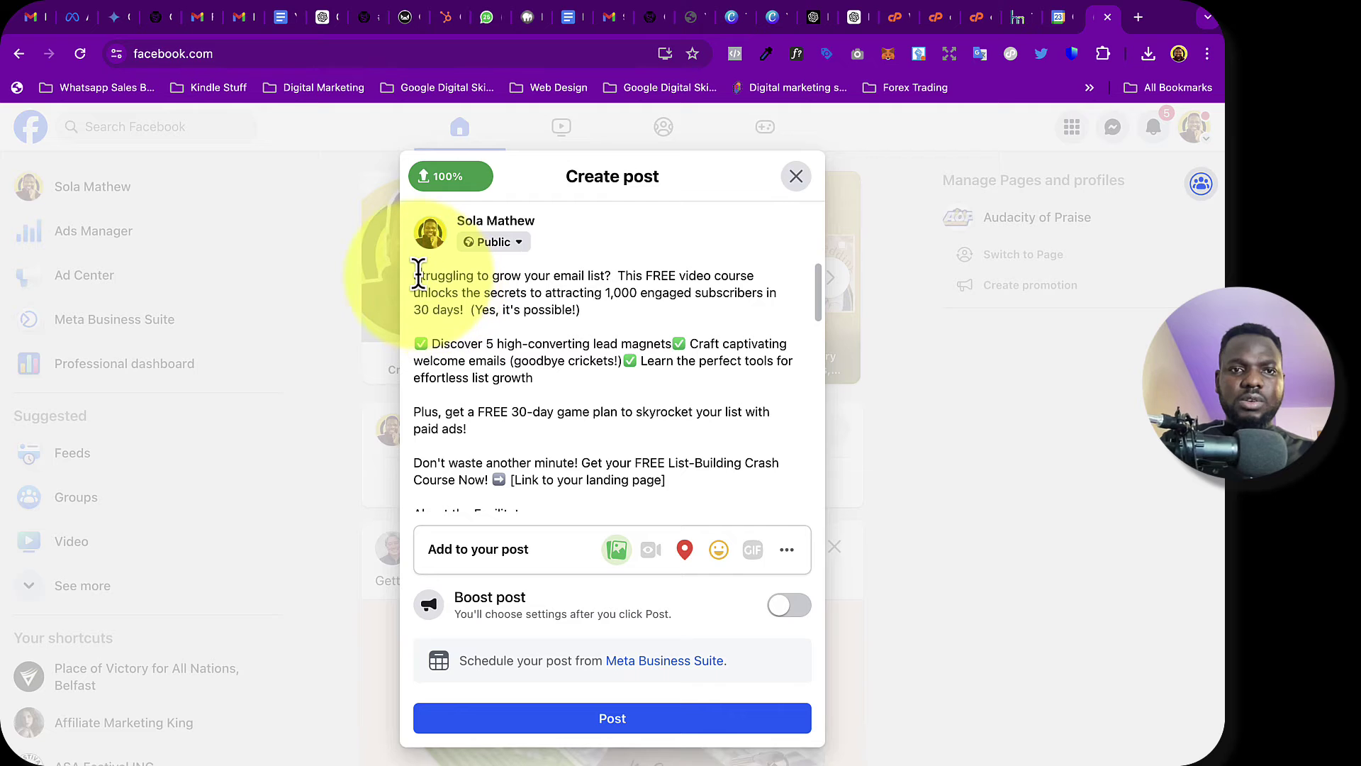
{"action": "scroll", "coordinate": [496, 275], "scroll_direction": "up", "scroll_amount": 1}
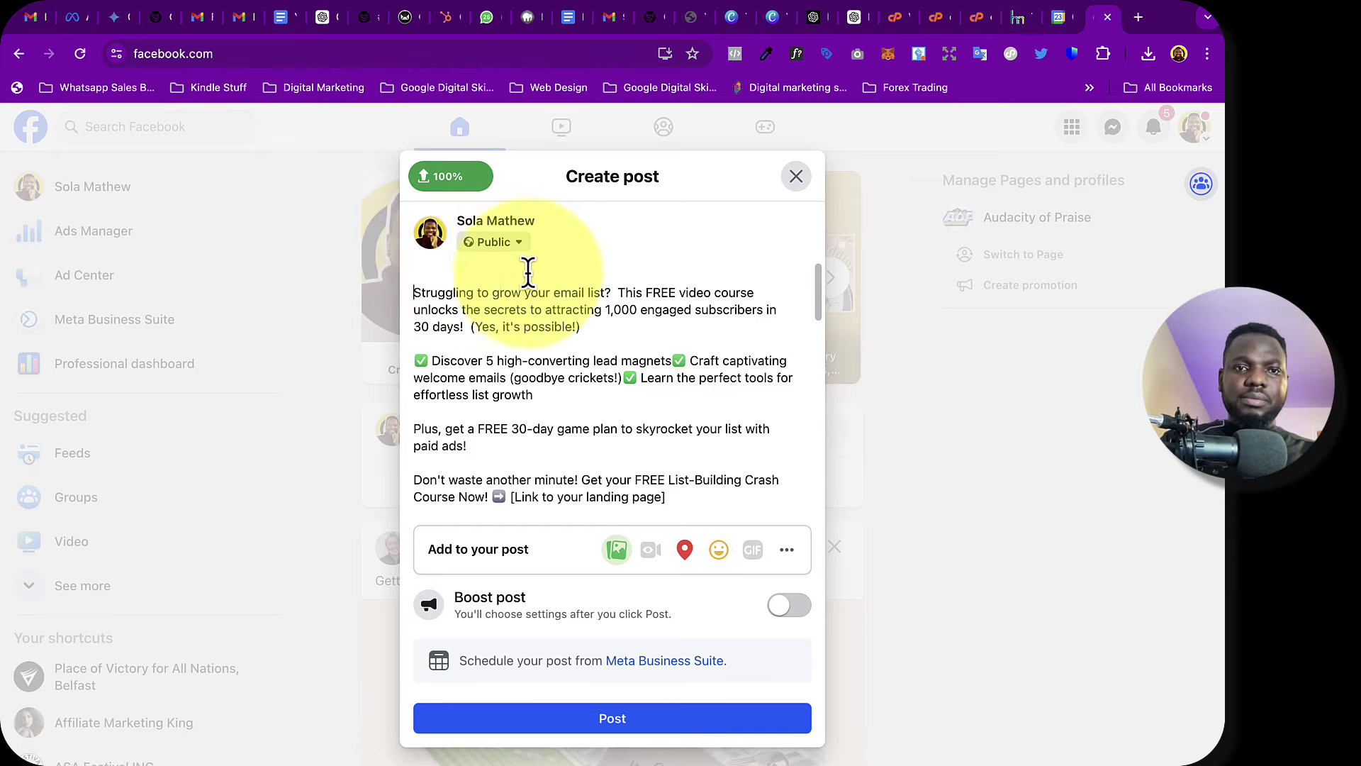
Step: Change the bracketed part of the post's headline to "(£249 now FREE)"
{"action": "left_click_drag", "start_coordinate": [600, 275], "coordinate": [715, 275]}
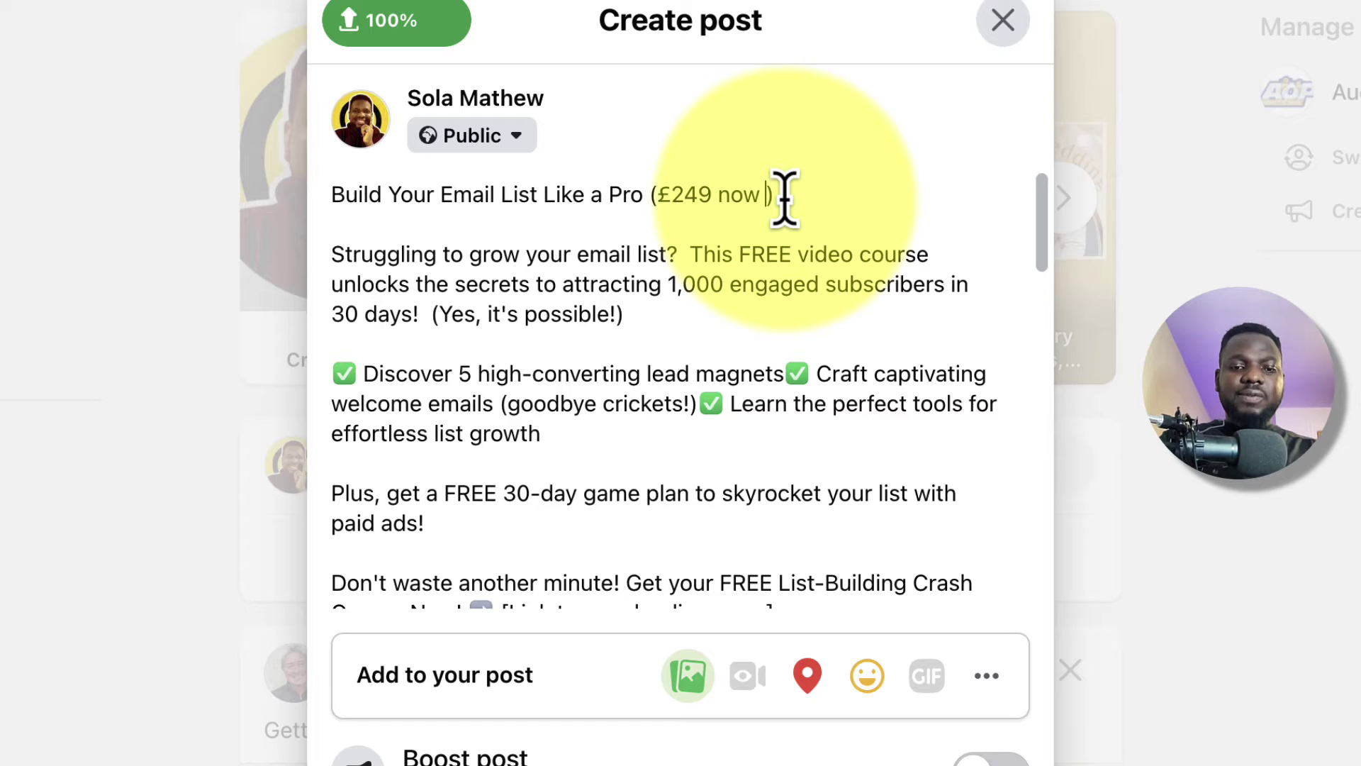
{"action": "key", "text": "Caps_Lock"}
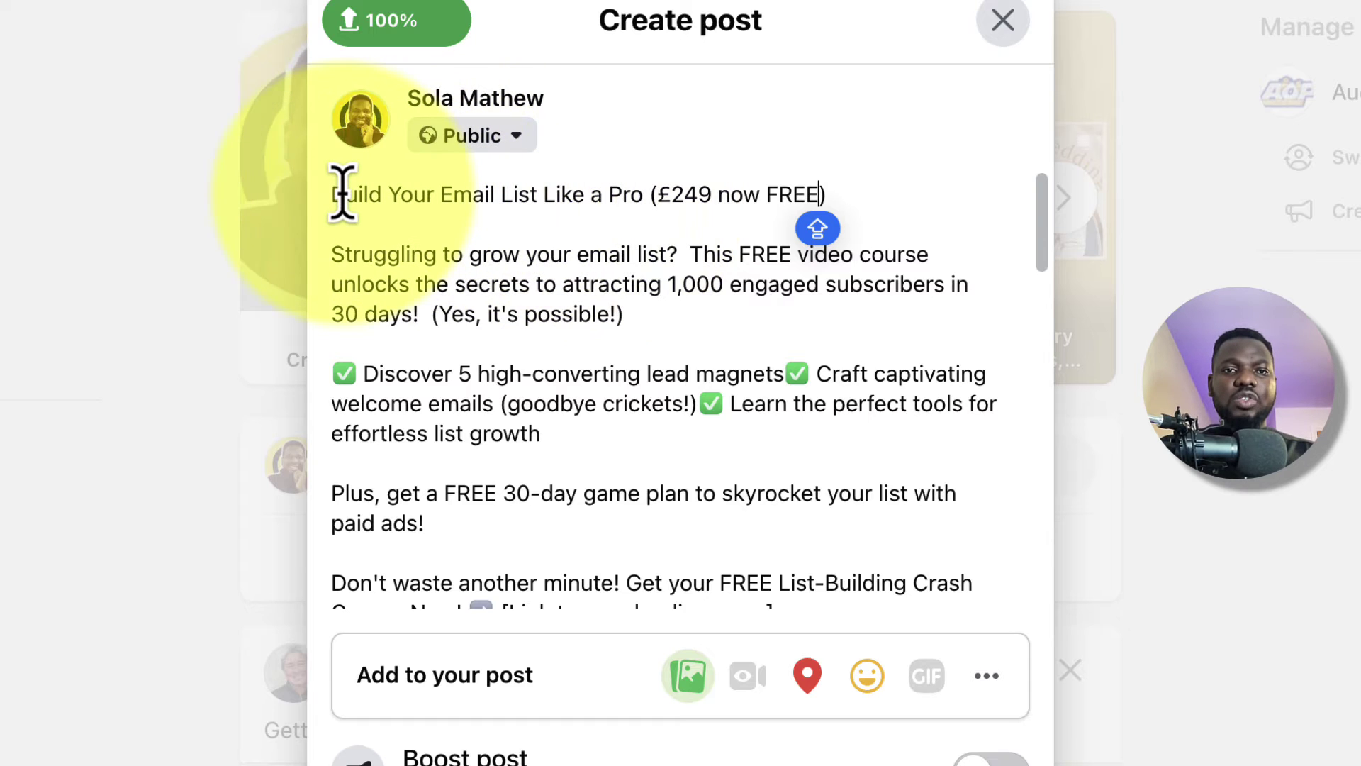
{"action": "left_click_drag", "start_coordinate": [333, 190], "coordinate": [848, 195]}
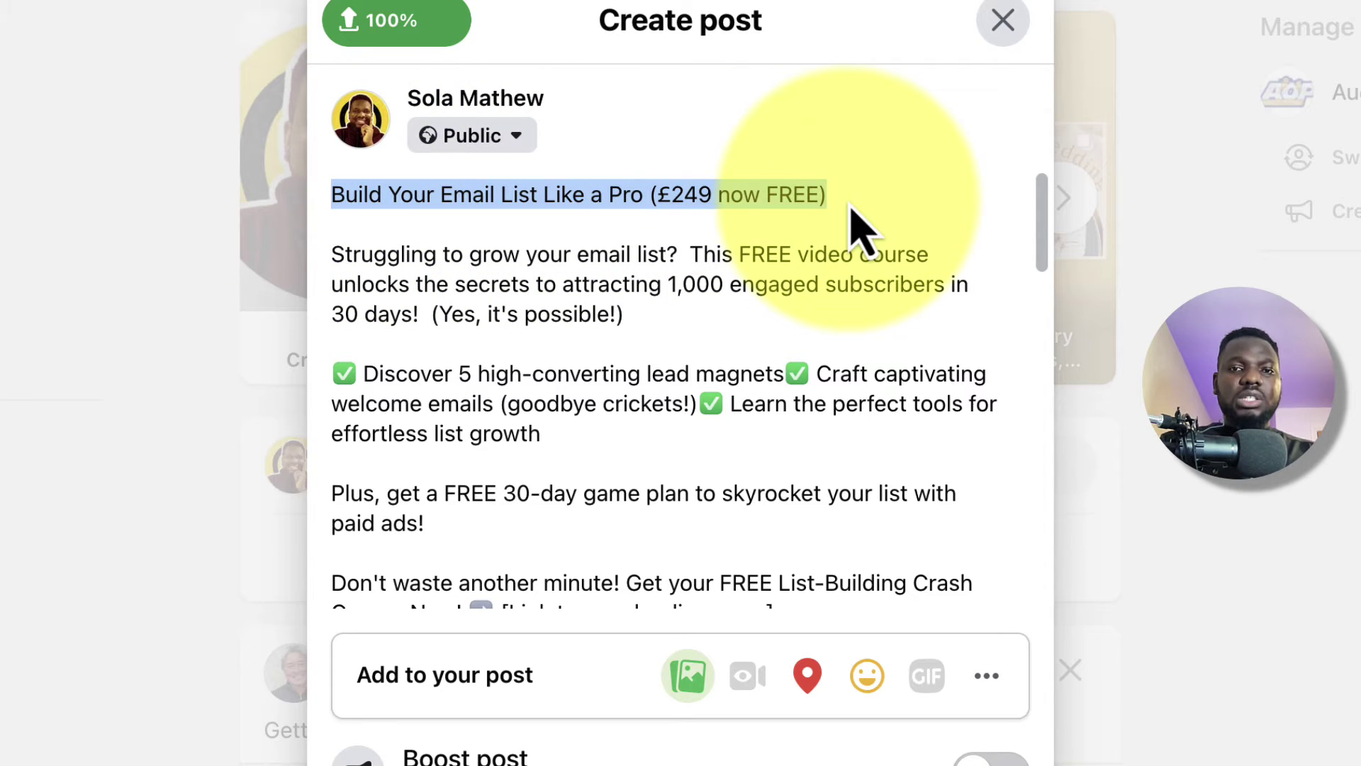
Step: Break the check-marked benefits in the post onto separate lines, one benefit per line
{"action": "scroll", "coordinate": [571, 404], "scroll_direction": "down", "scroll_amount": 2}
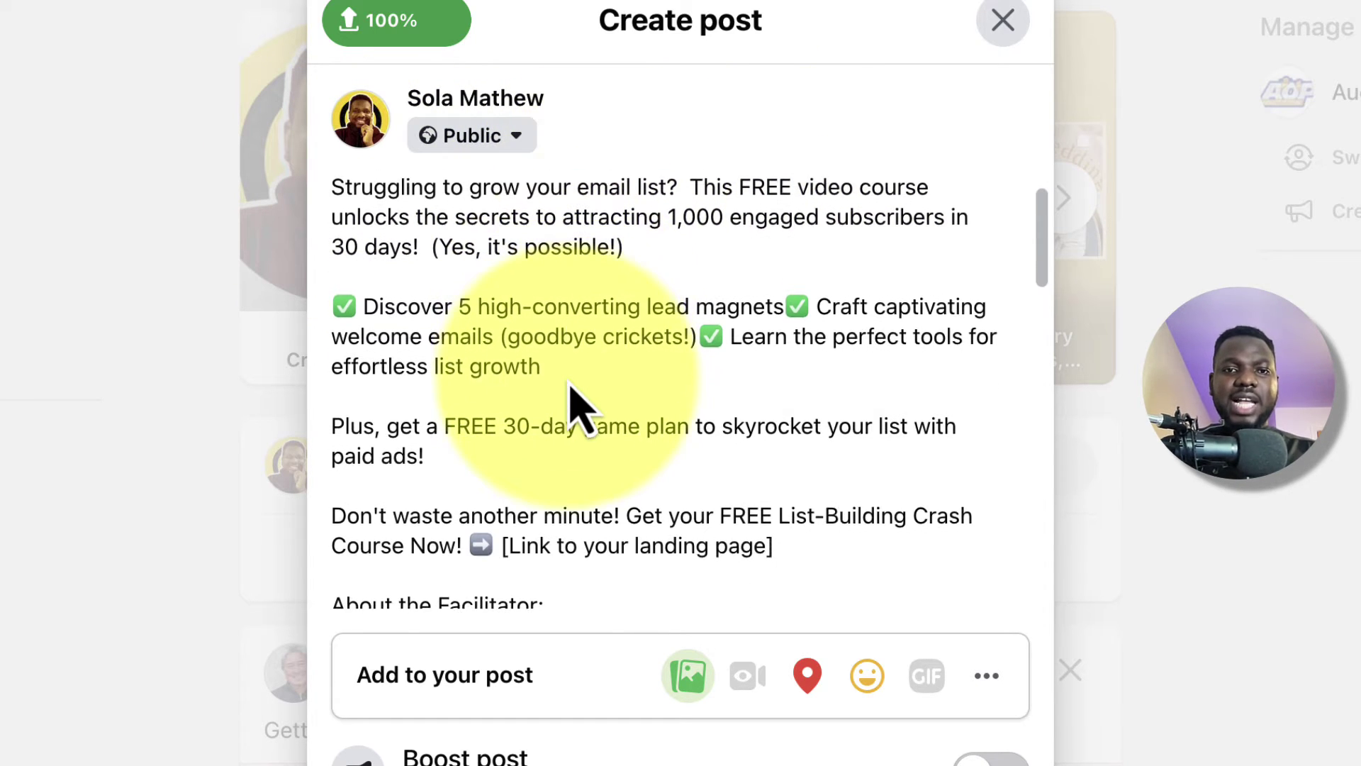
{"action": "left_click", "coordinate": [789, 307]}
{"action": "key", "text": "Return"}
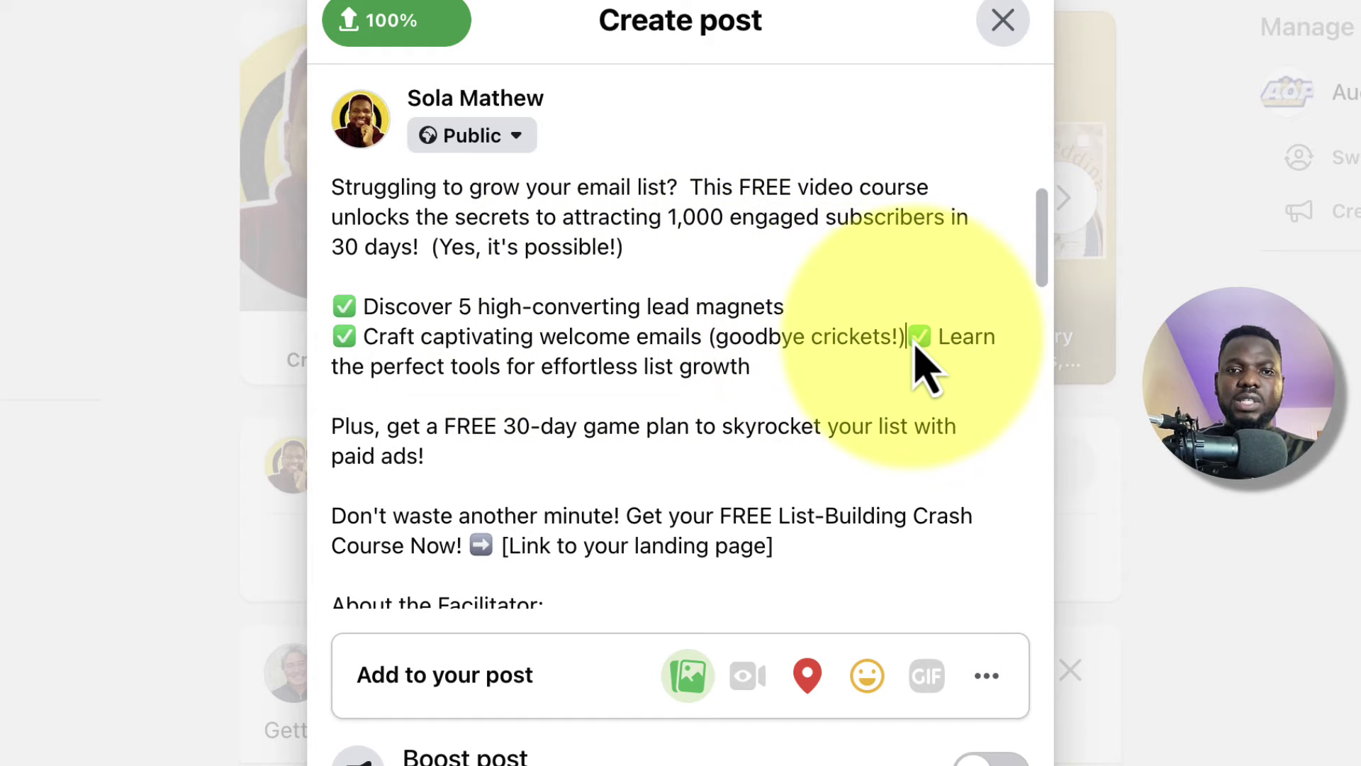
{"action": "key", "text": "Return"}
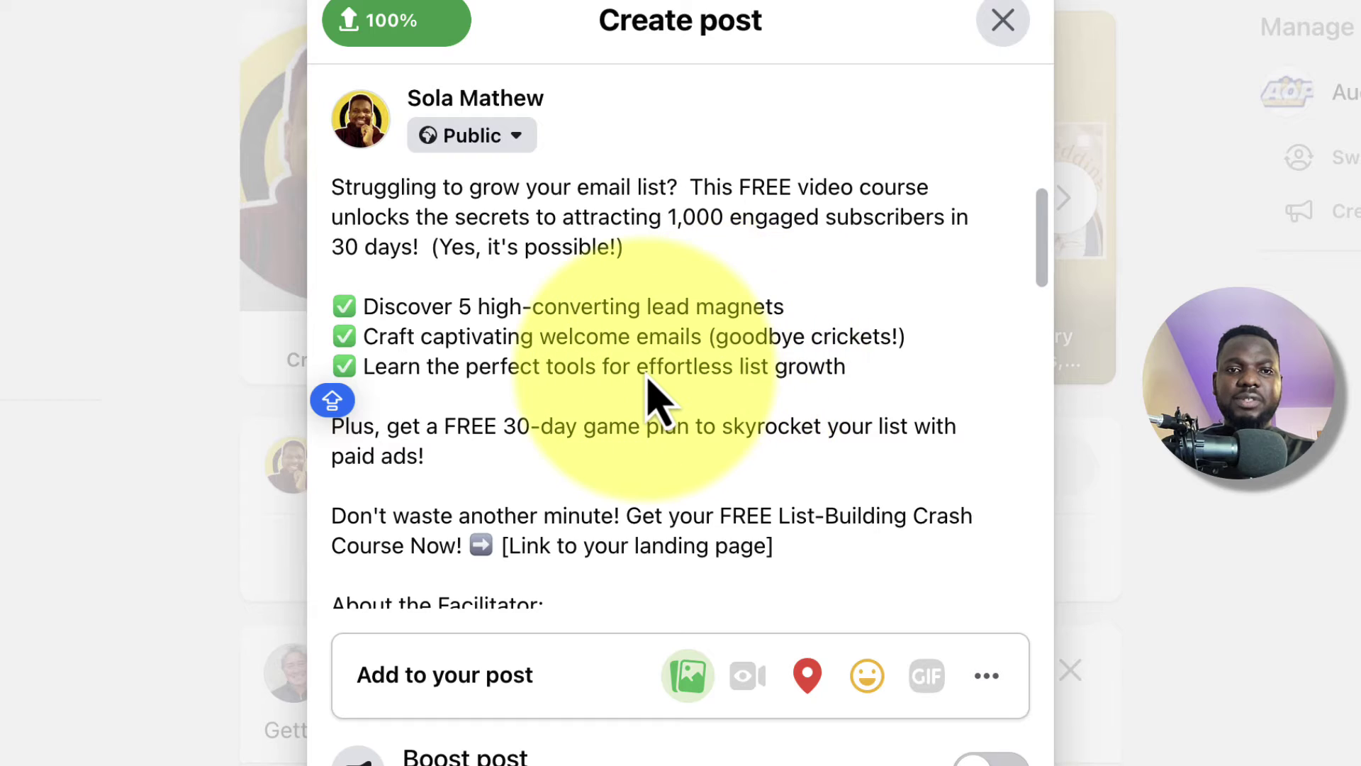
Step: Replace the "[Link to your landing page]" placeholder with the crash course landing page's URL ending in /lbb/
{"action": "scroll", "coordinate": [553, 344], "scroll_direction": "down", "scroll_amount": 2}
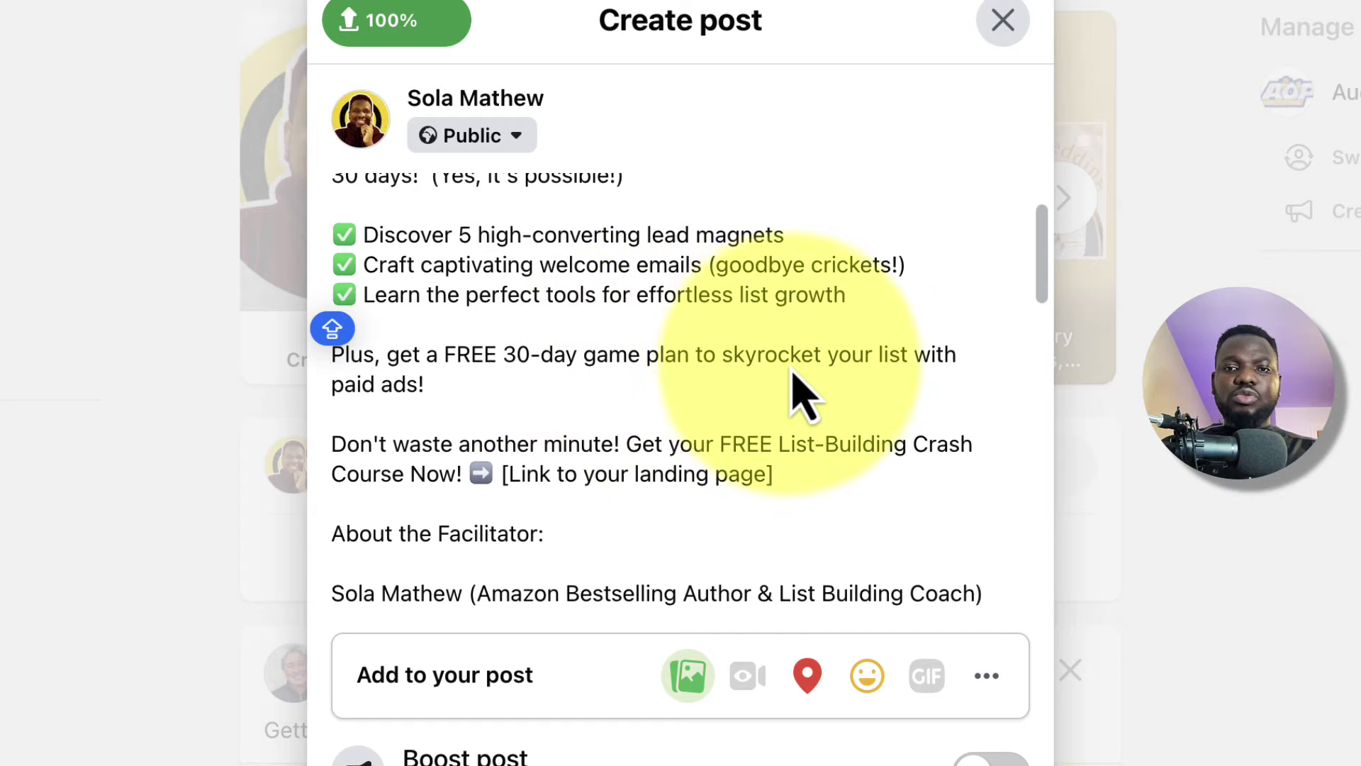
{"action": "scroll", "coordinate": [886, 397], "scroll_direction": "down", "scroll_amount": 3}
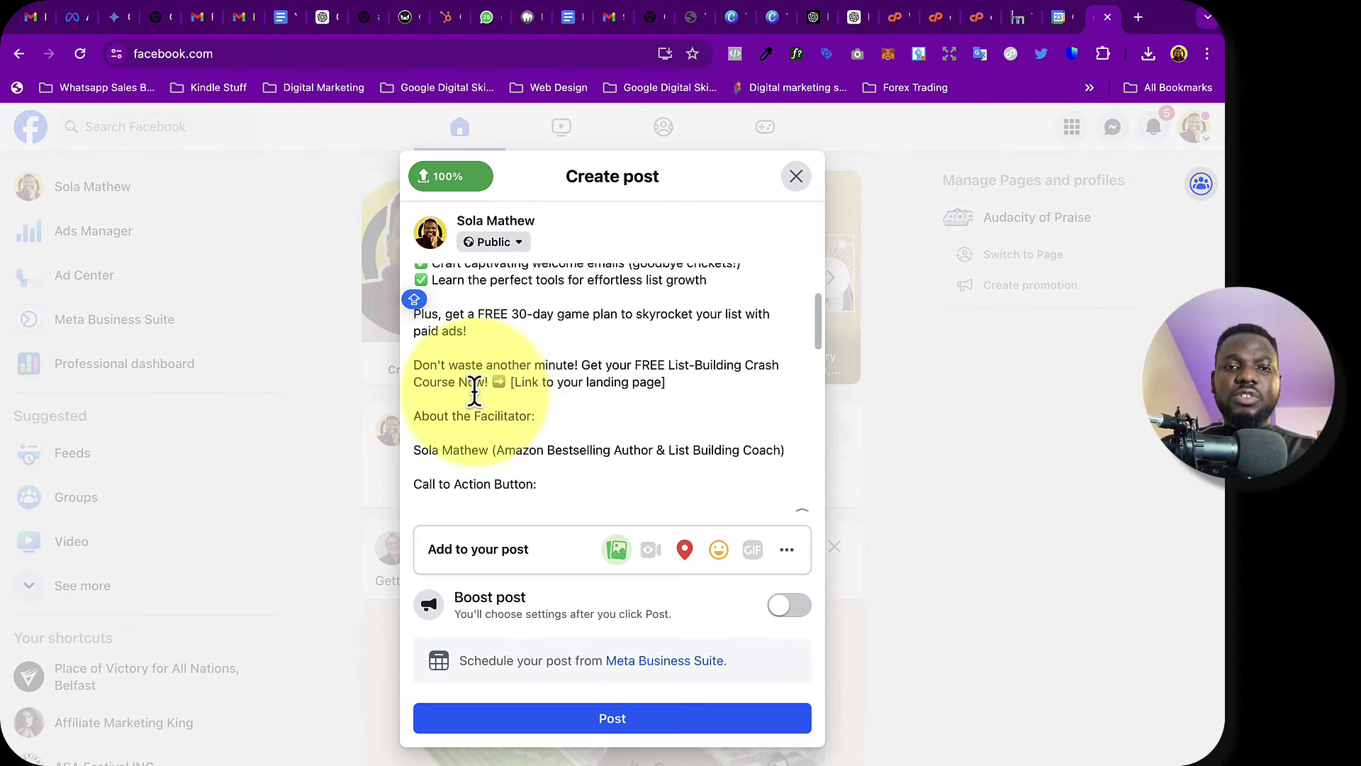
{"action": "left_click", "coordinate": [162, 17]}
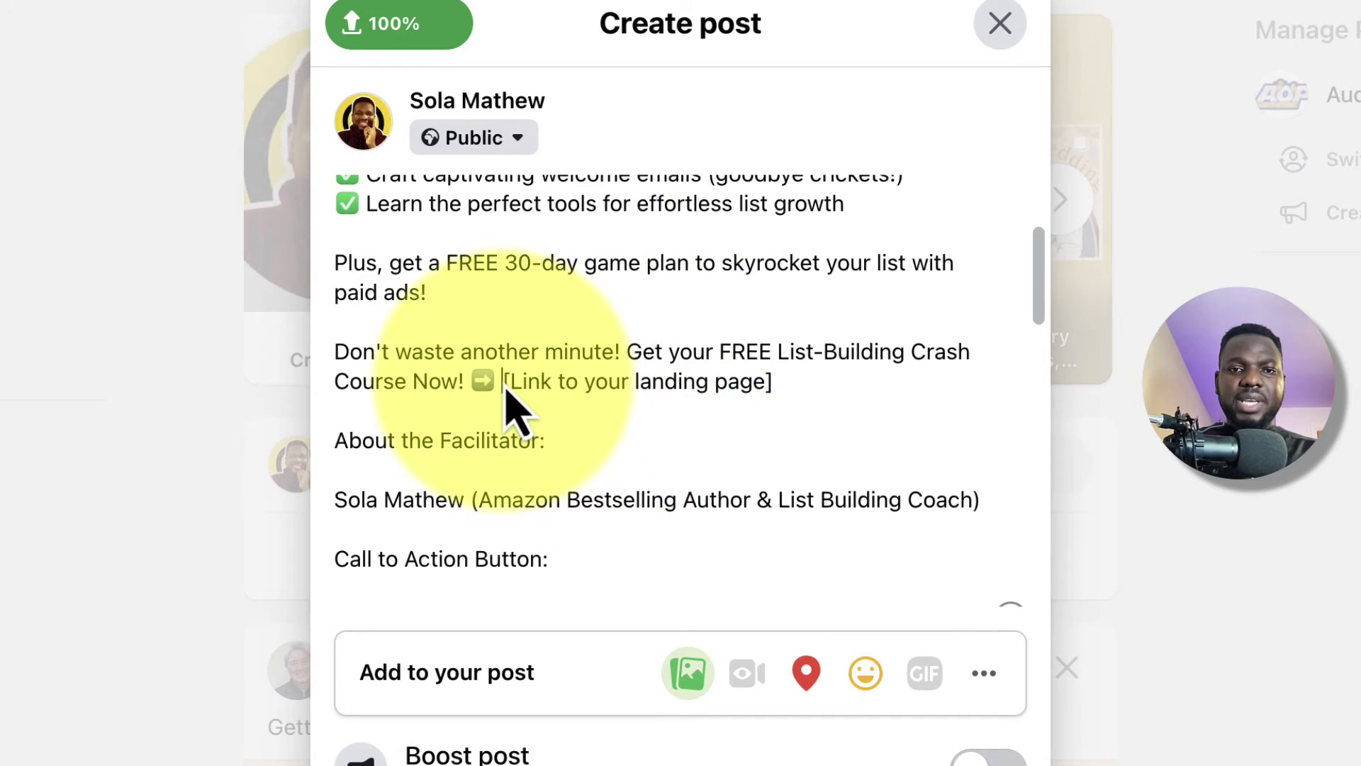
{"action": "left_click_drag", "start_coordinate": [506, 392], "coordinate": [782, 419]}
{"action": "type", "text": "https://solamathew.com/lbb/"}
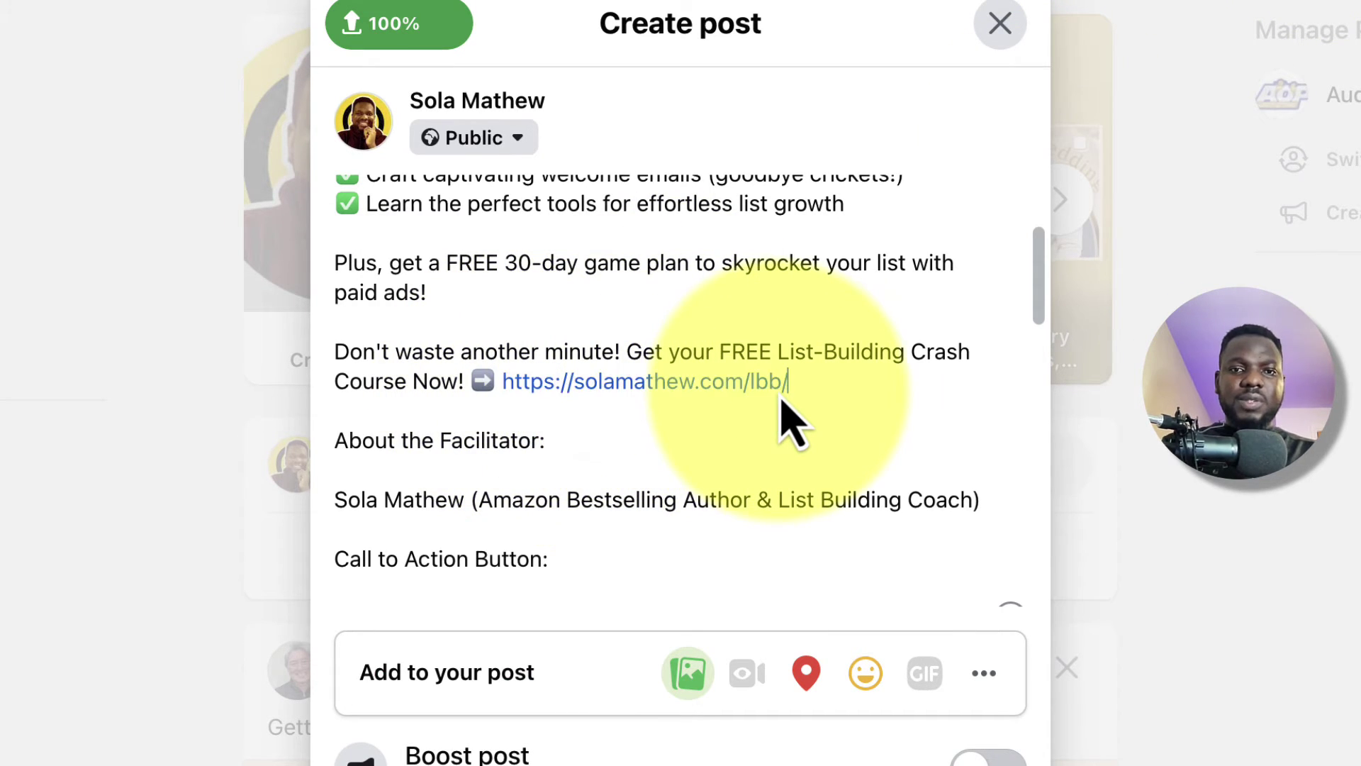
Step: Delete the "About the Facilitator" and "Call to Action Button" sections and a leftover blank line at the post's end
{"action": "scroll", "coordinate": [713, 525], "scroll_direction": "down", "scroll_amount": 3}
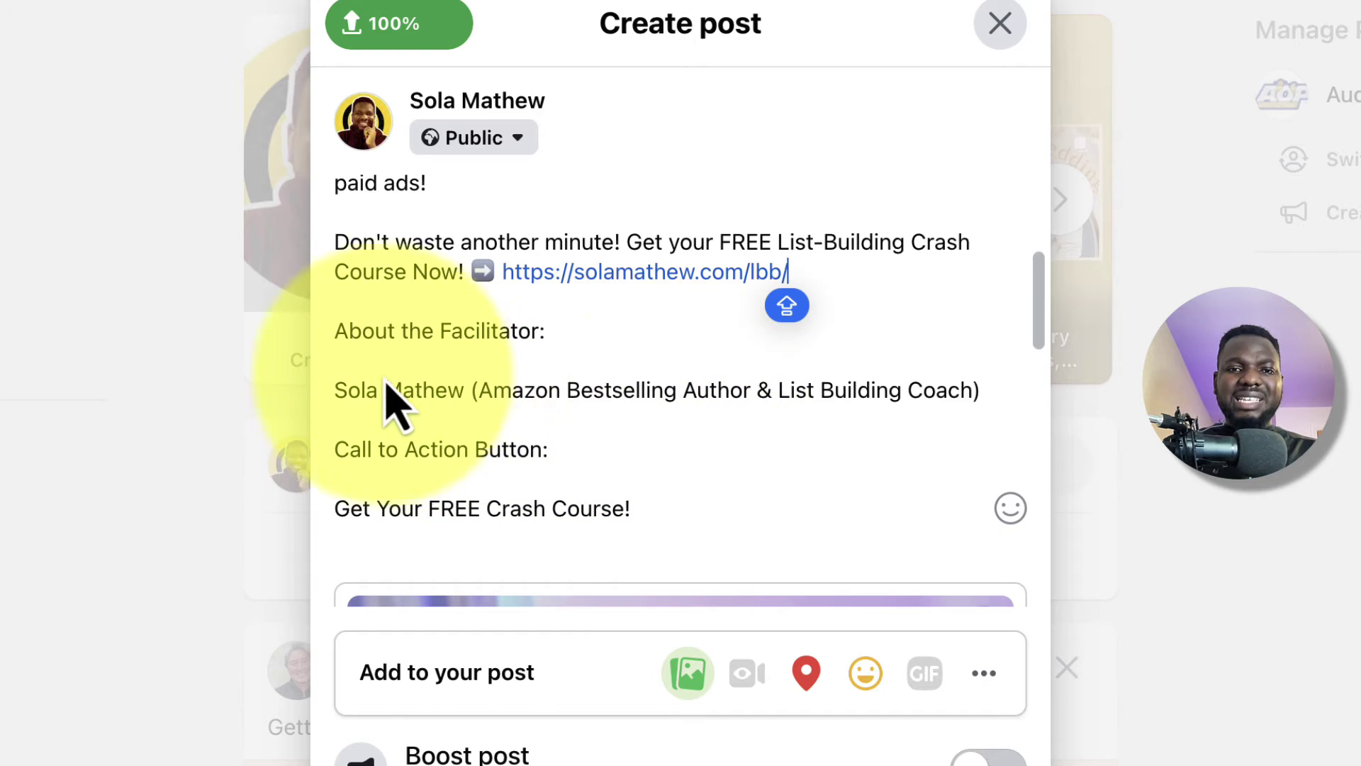
{"action": "left_click_drag", "start_coordinate": [358, 339], "coordinate": [654, 526]}
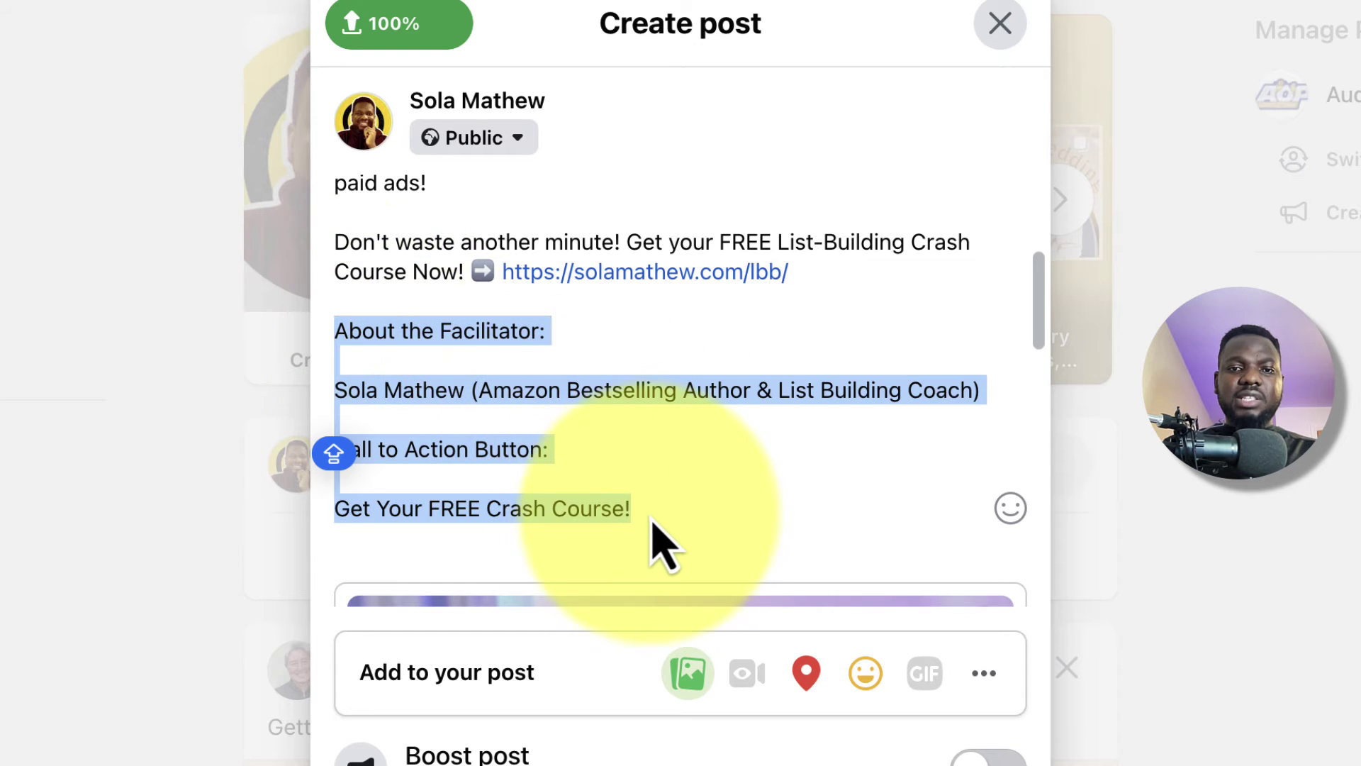
{"action": "key", "text": "BackSpace"}
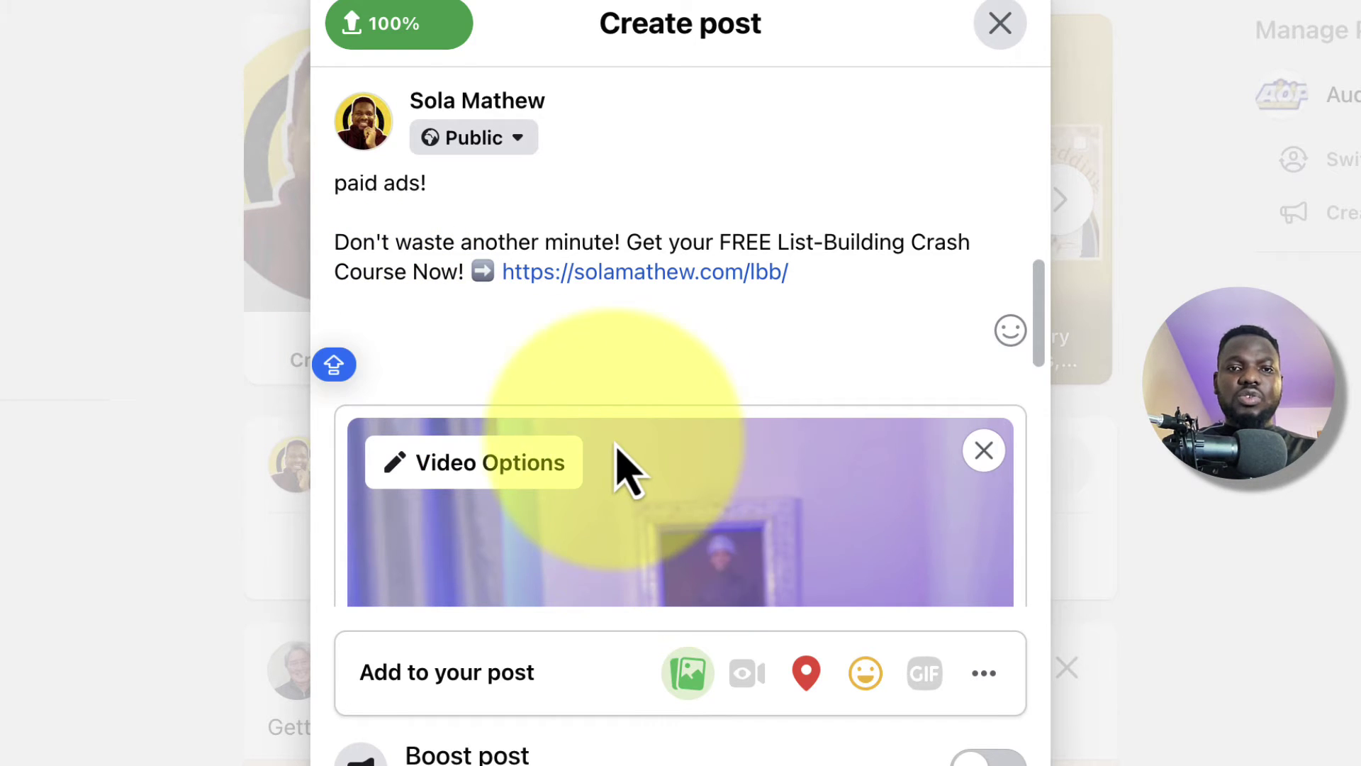
{"action": "key", "text": "BackSpace"}
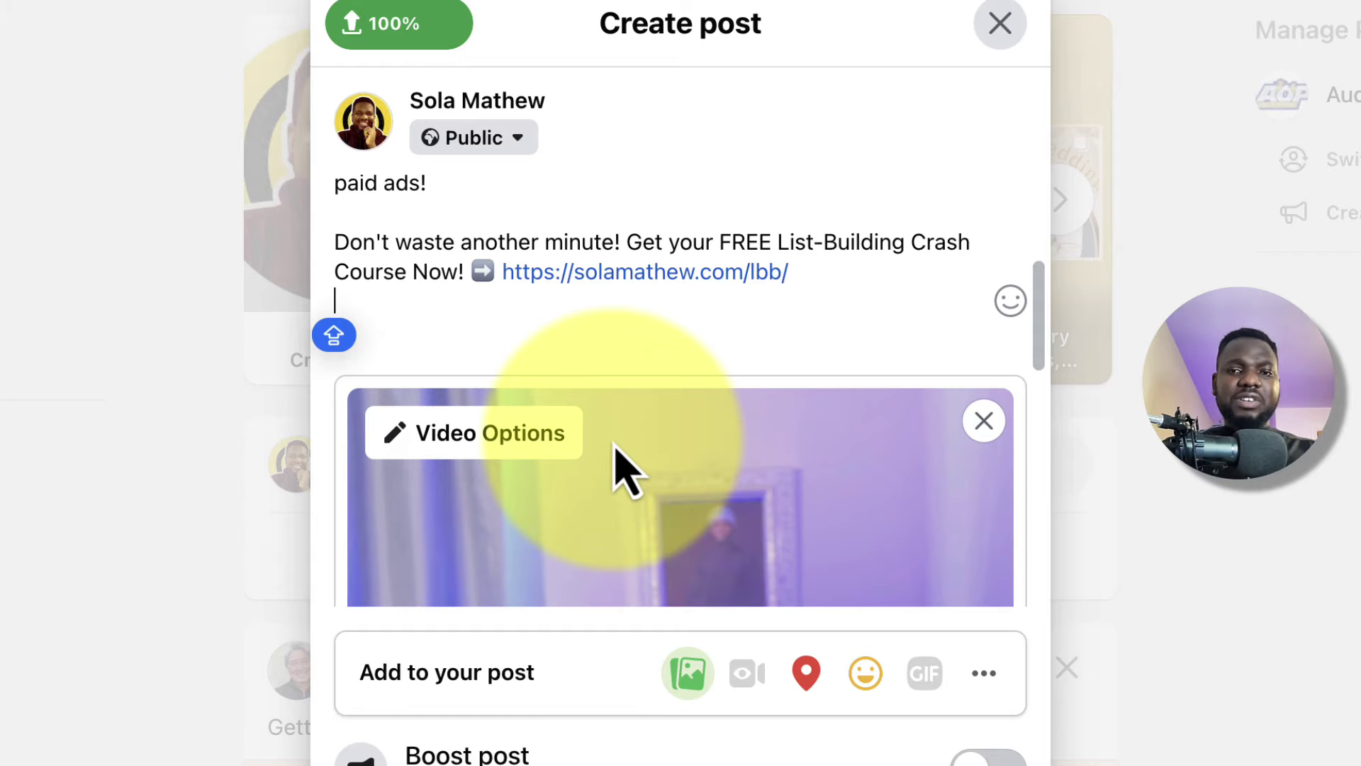
Step: Review the edited post copy from the headline to the landing page link, along with the attached video
{"action": "scroll", "coordinate": [623, 469], "scroll_direction": "up", "scroll_amount": 8}
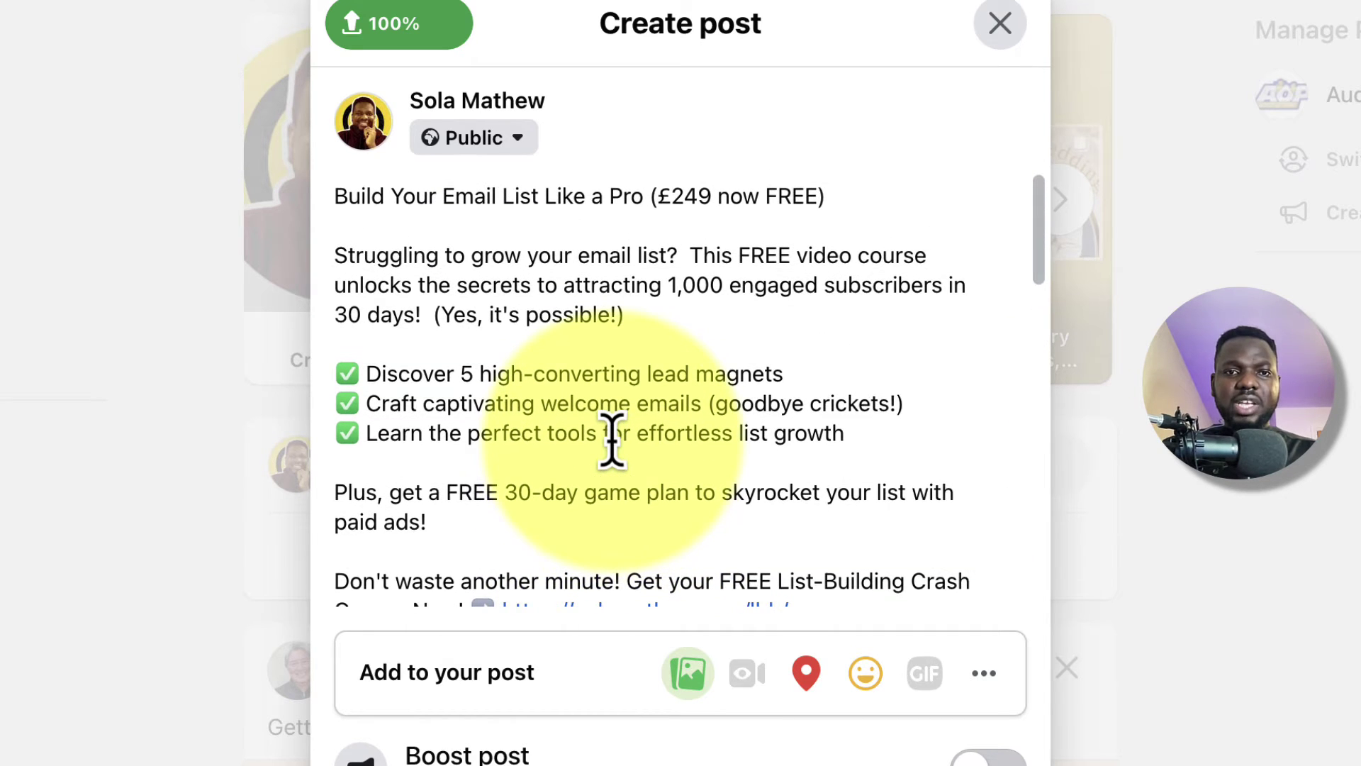
{"action": "scroll", "coordinate": [611, 440], "scroll_direction": "down", "scroll_amount": 2}
{"action": "scroll", "coordinate": [611, 439], "scroll_direction": "up", "scroll_amount": 2}
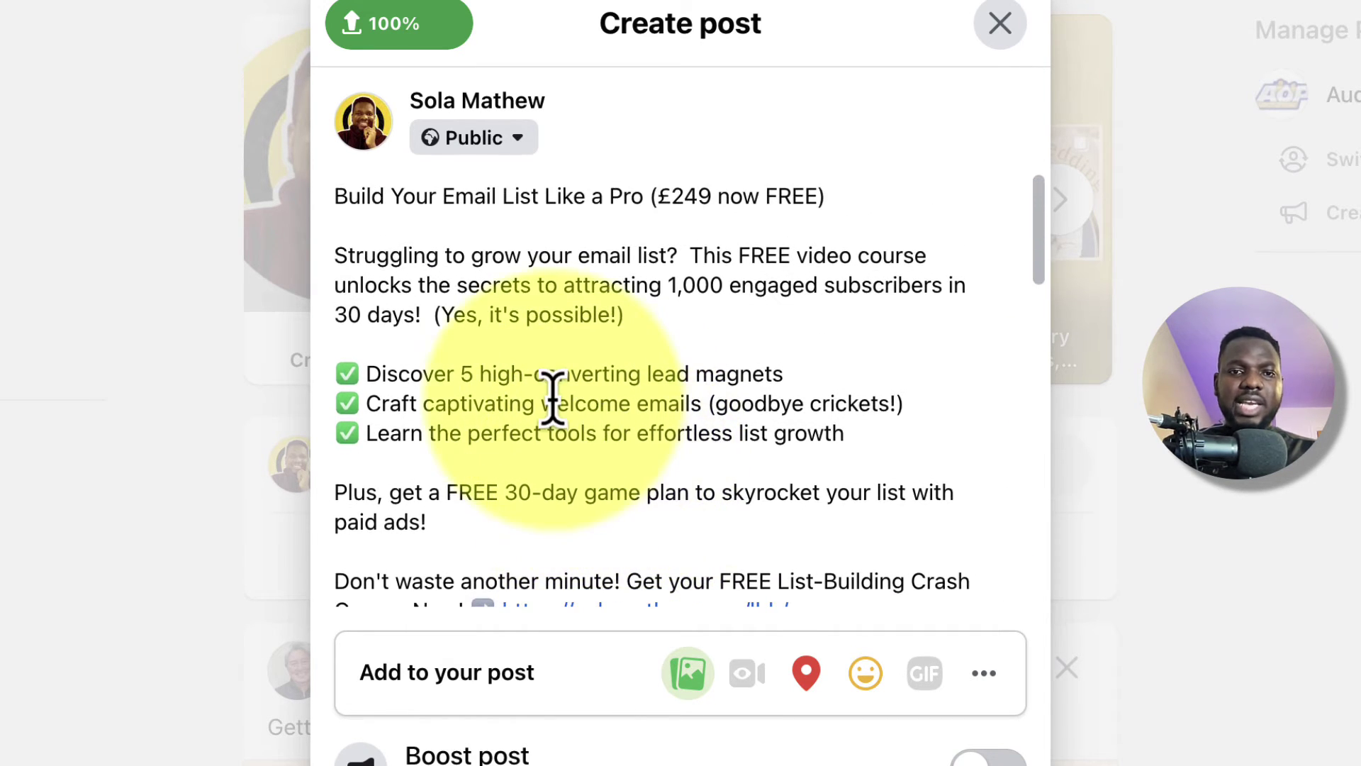
{"action": "key", "text": "super+a"}
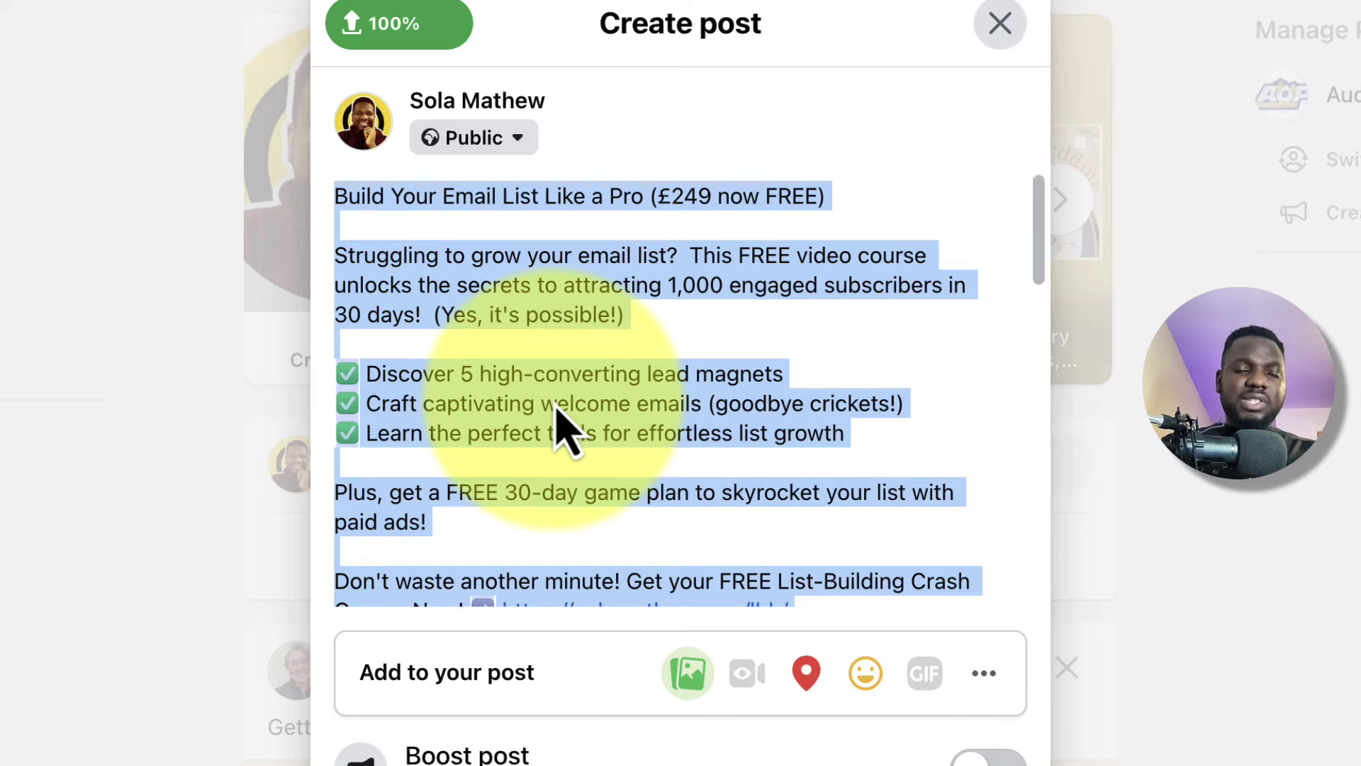
{"action": "left_click", "coordinate": [641, 366]}
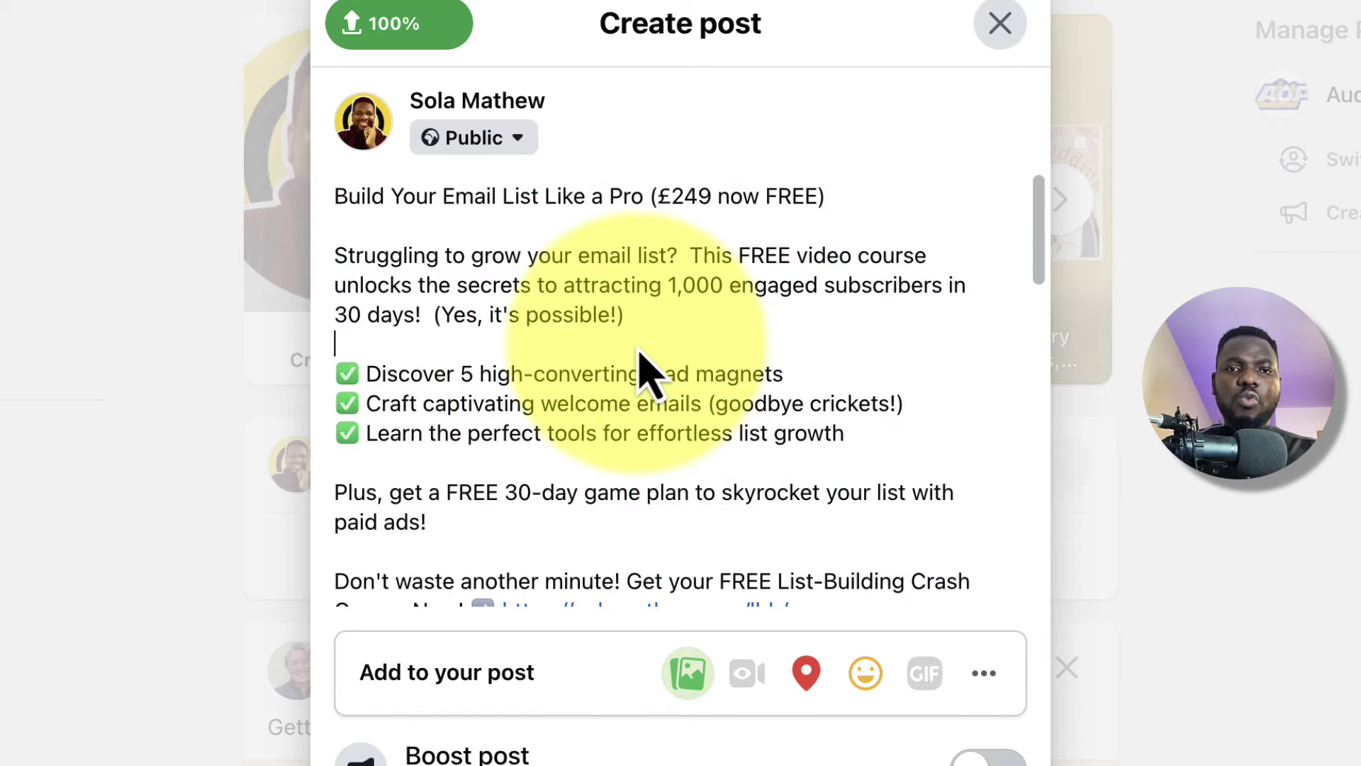
{"action": "scroll", "coordinate": [640, 368], "scroll_direction": "down", "scroll_amount": 5}
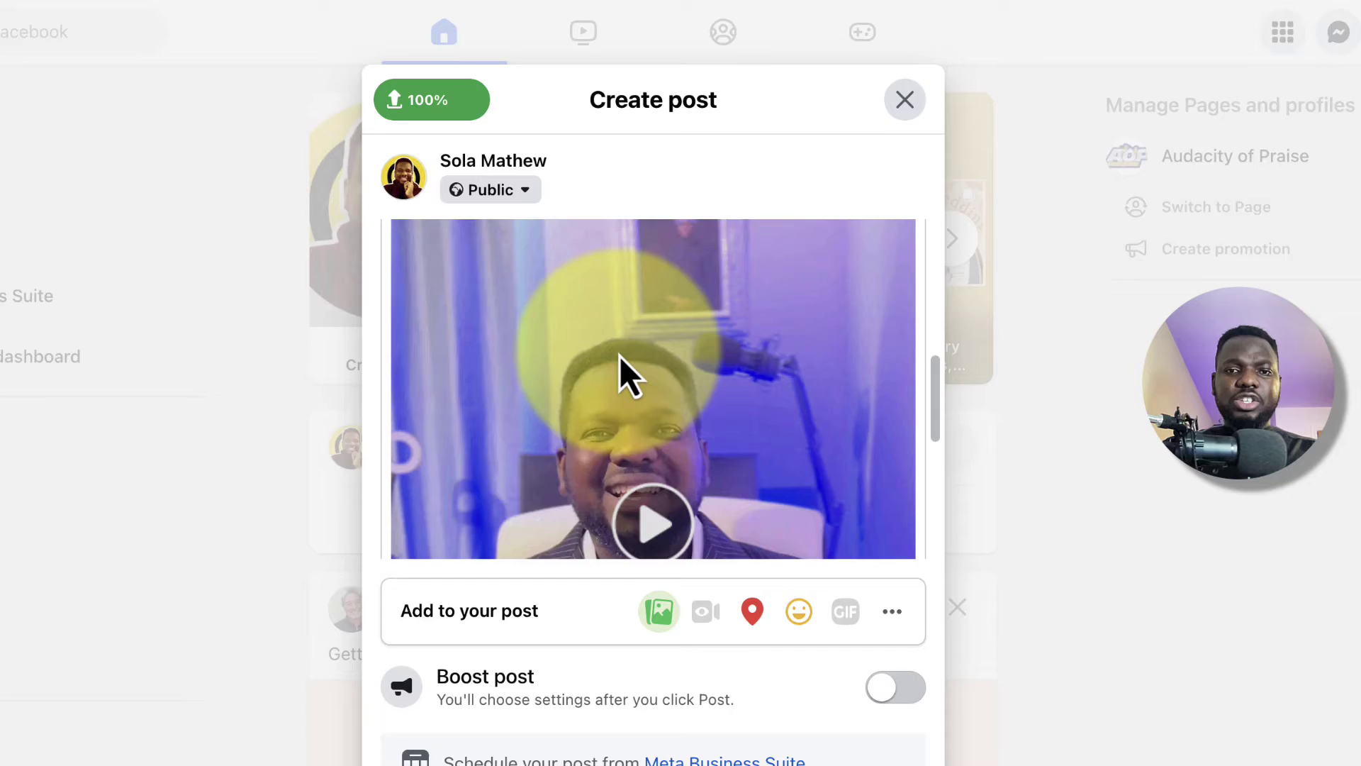
{"action": "scroll", "coordinate": [620, 357], "scroll_direction": "up", "scroll_amount": 5}
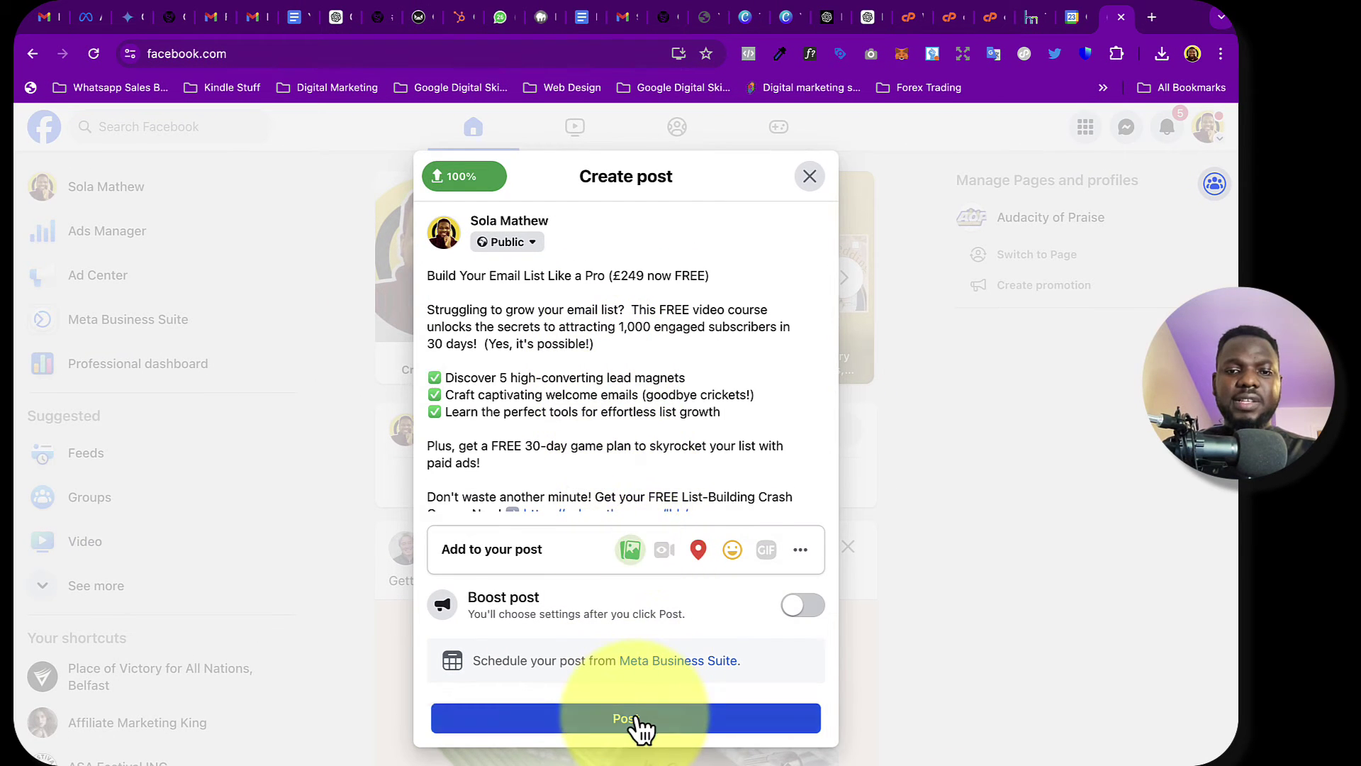
Step: Publish the video post to the Facebook Page without adding a WhatsApp button
{"action": "left_click", "coordinate": [627, 718]}
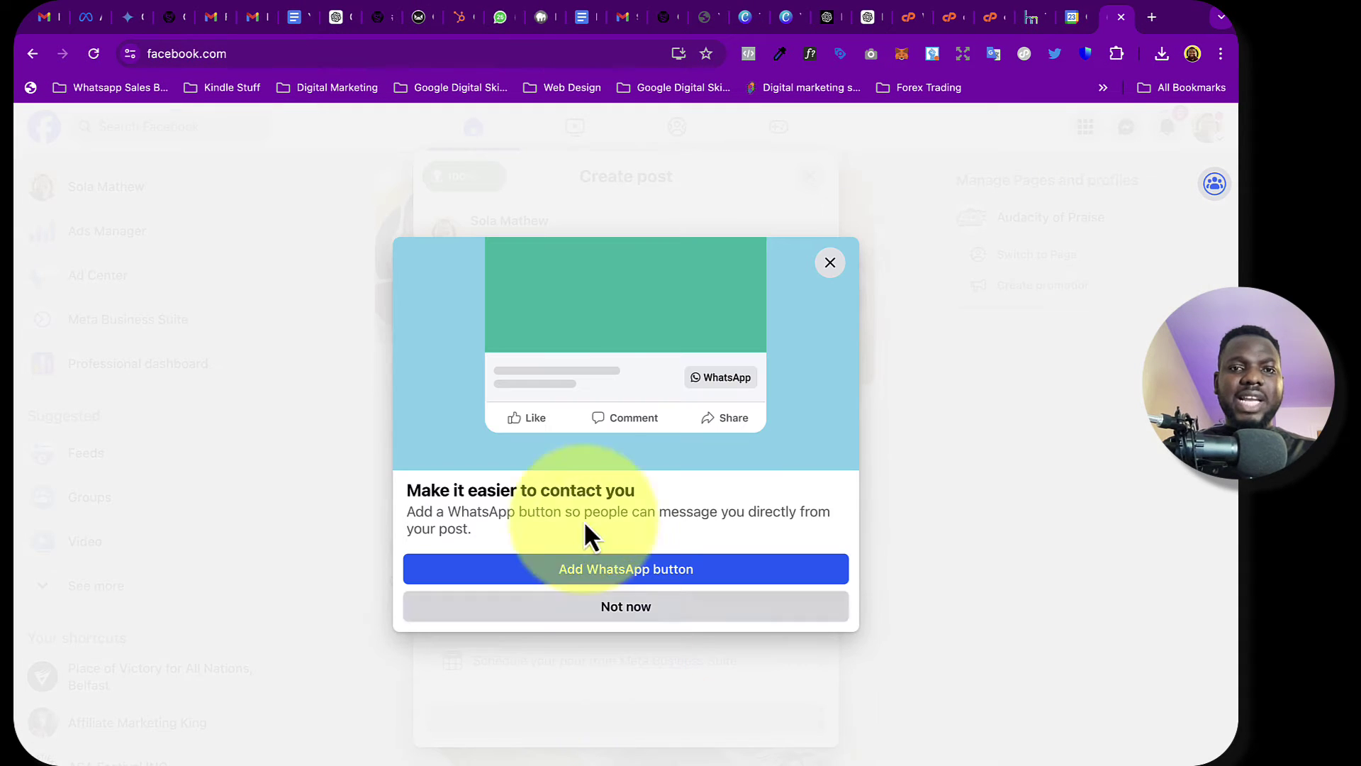
{"action": "left_click", "coordinate": [170, 19]}
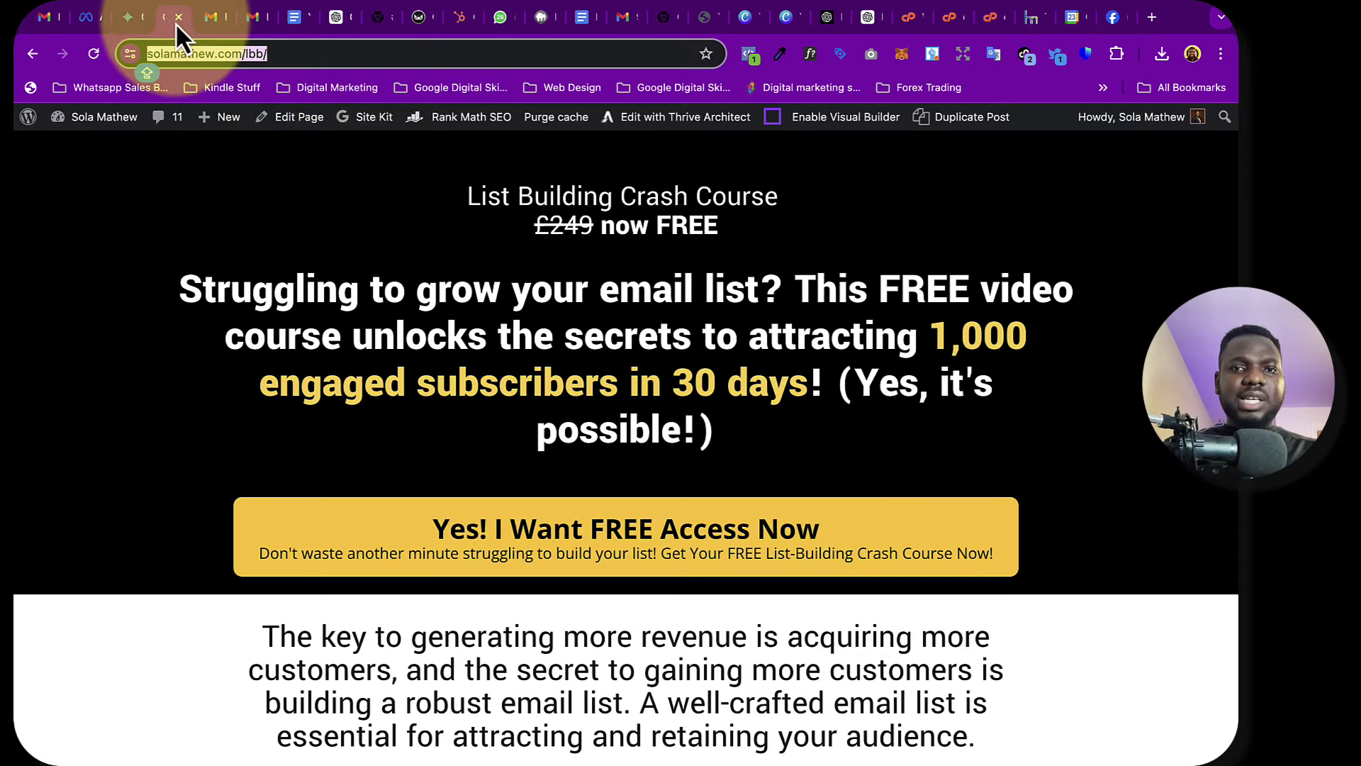
{"action": "left_click", "coordinate": [204, 49]}
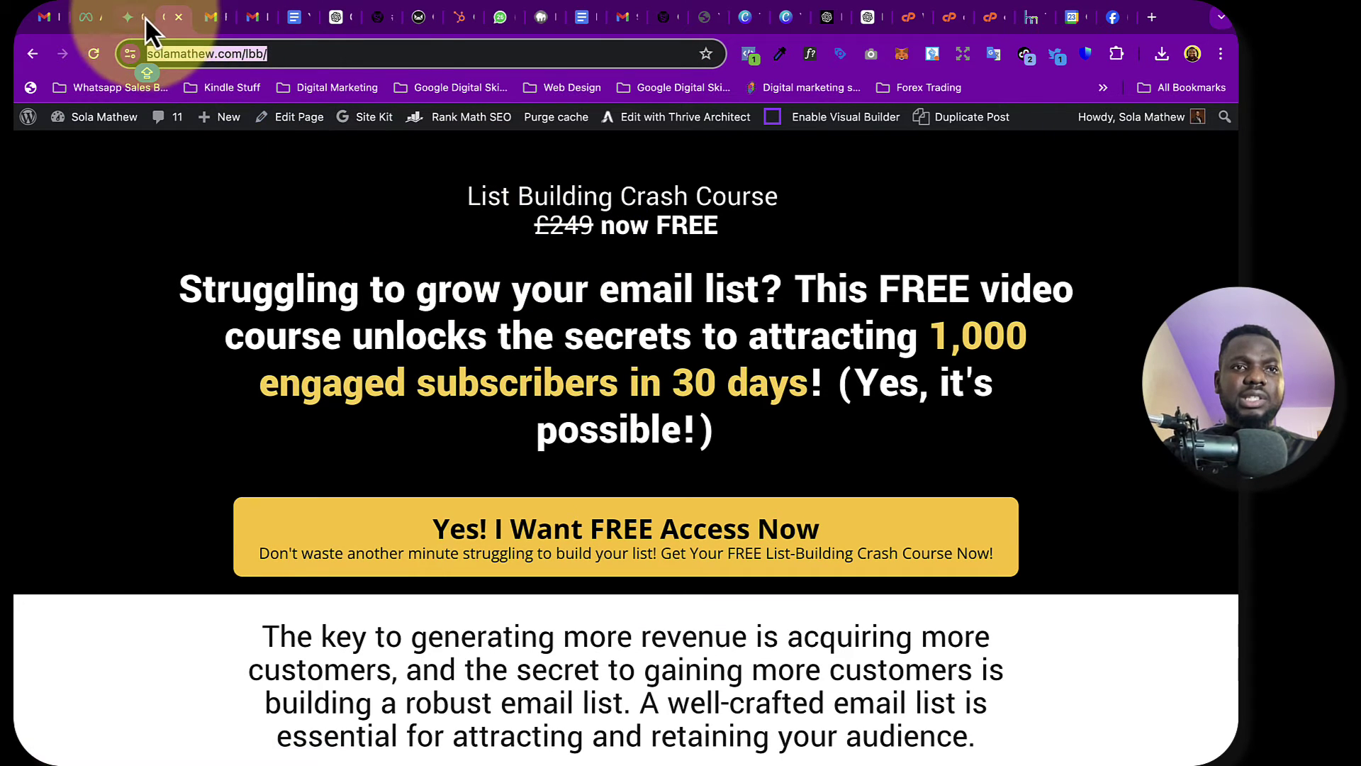
{"action": "left_click", "coordinate": [1110, 21]}
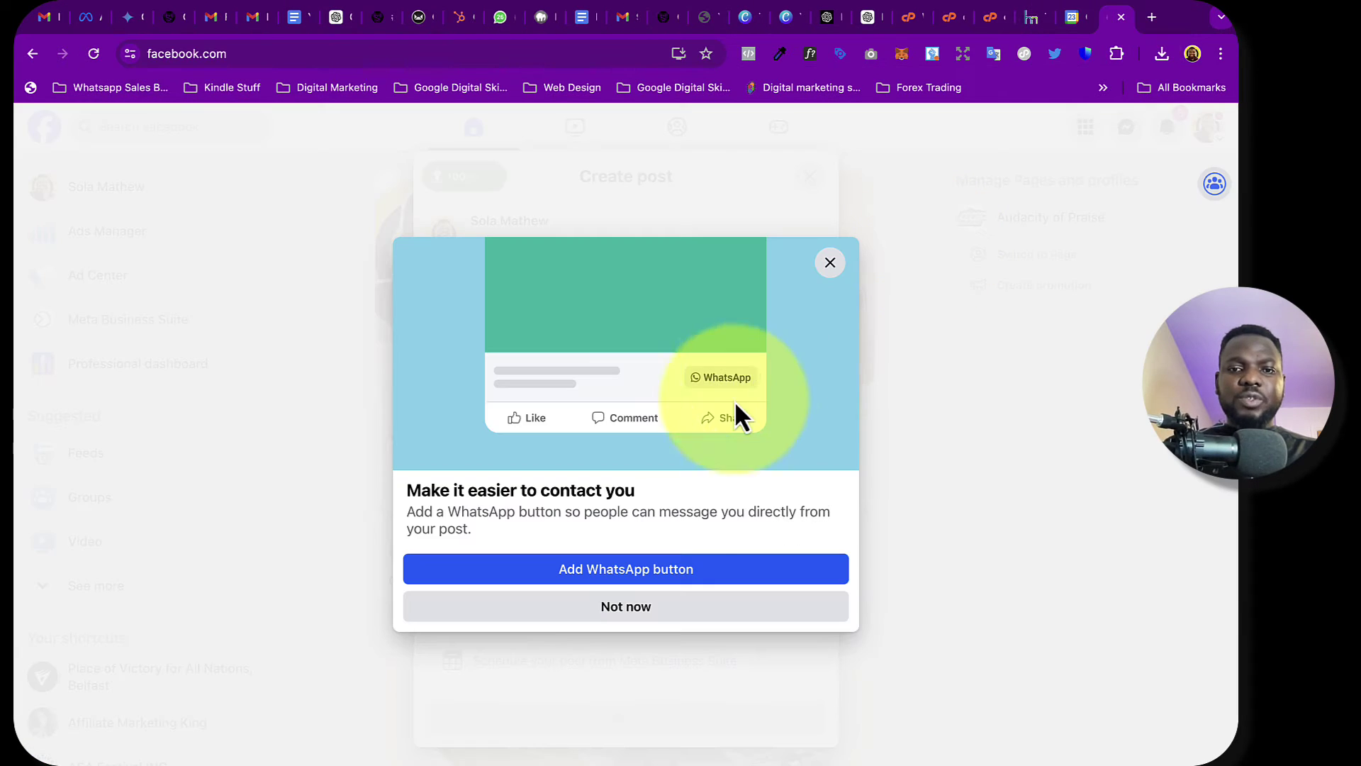
{"action": "left_click", "coordinate": [624, 608]}
{"action": "scroll", "coordinate": [627, 518], "scroll_direction": "down", "scroll_amount": 3}
{"action": "scroll", "coordinate": [631, 526], "scroll_direction": "up", "scroll_amount": 2}
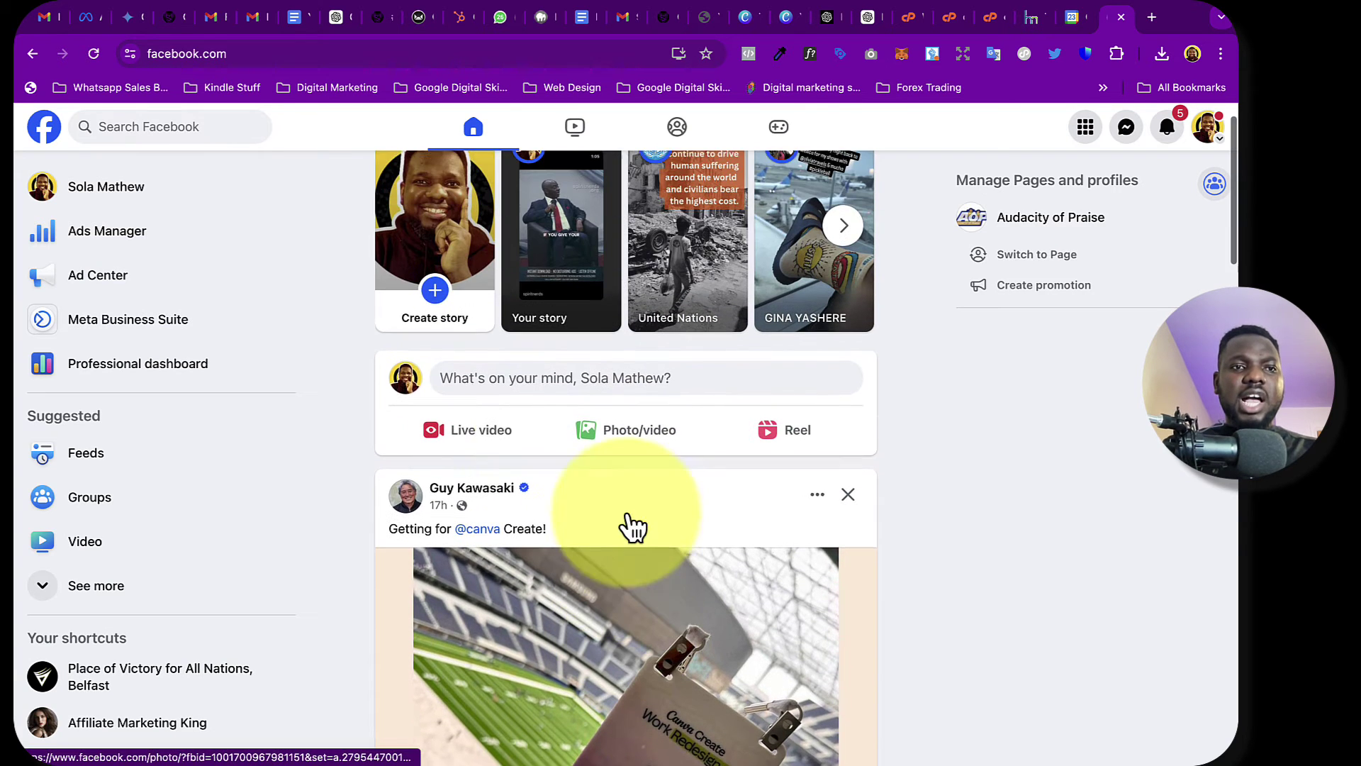
{"action": "left_click", "coordinate": [106, 187]}
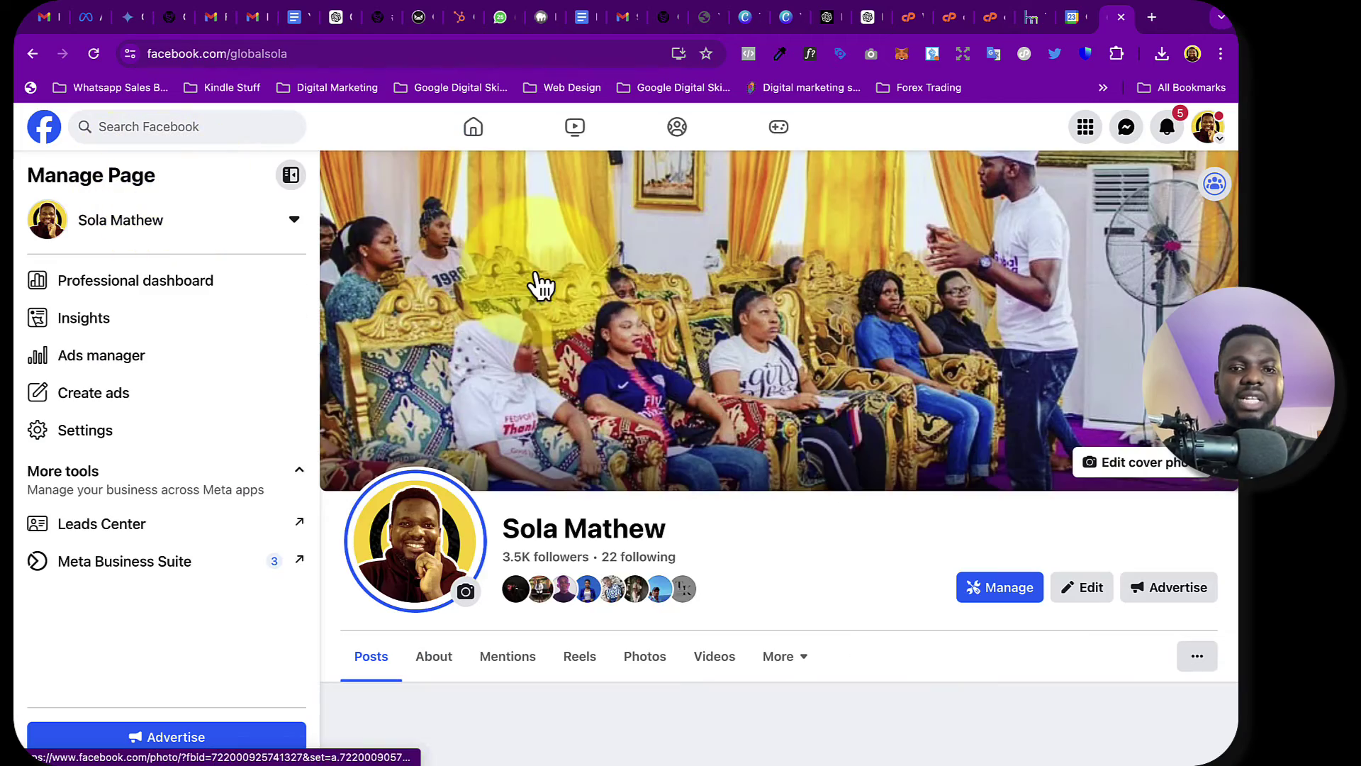
{"action": "scroll", "coordinate": [683, 589], "scroll_direction": "down", "scroll_amount": 10}
{"action": "scroll", "coordinate": [679, 589], "scroll_direction": "down", "scroll_amount": 7}
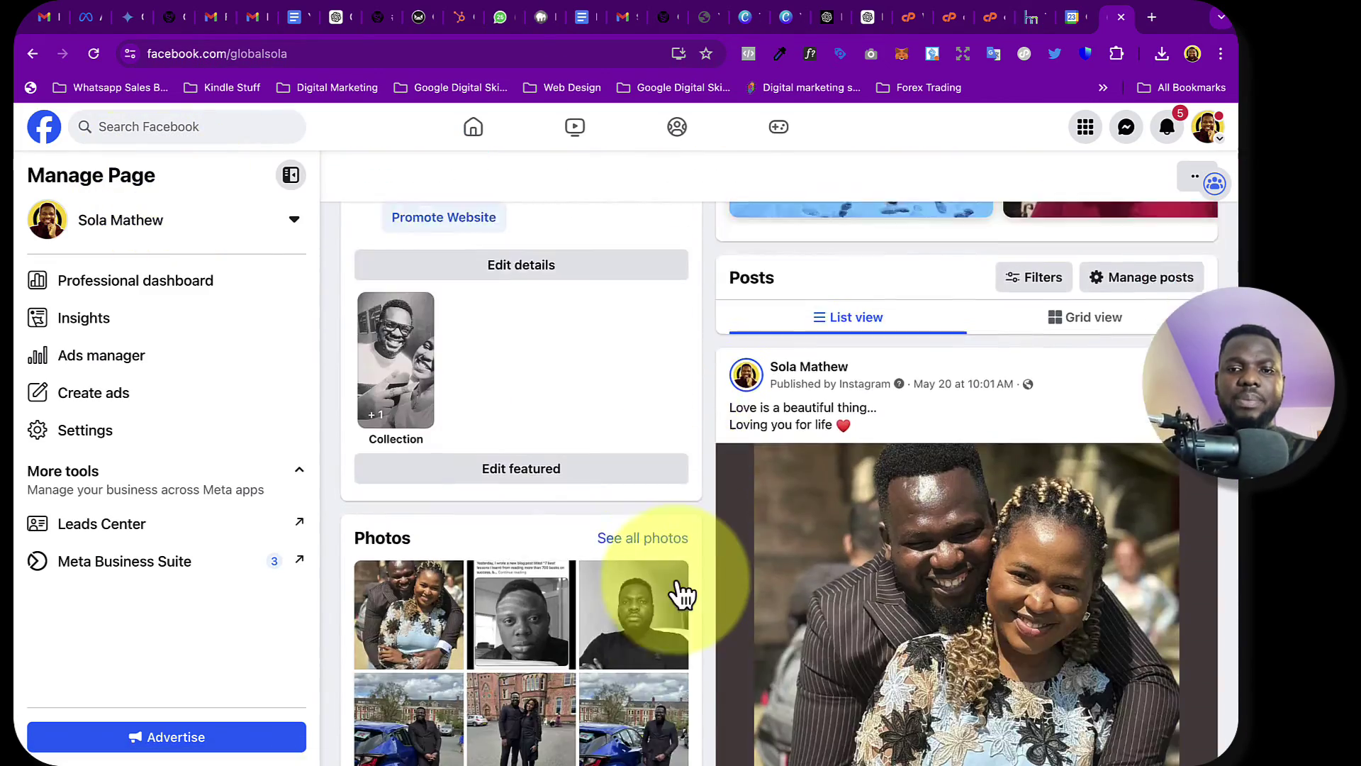
{"action": "scroll", "coordinate": [682, 593], "scroll_direction": "up", "scroll_amount": 7}
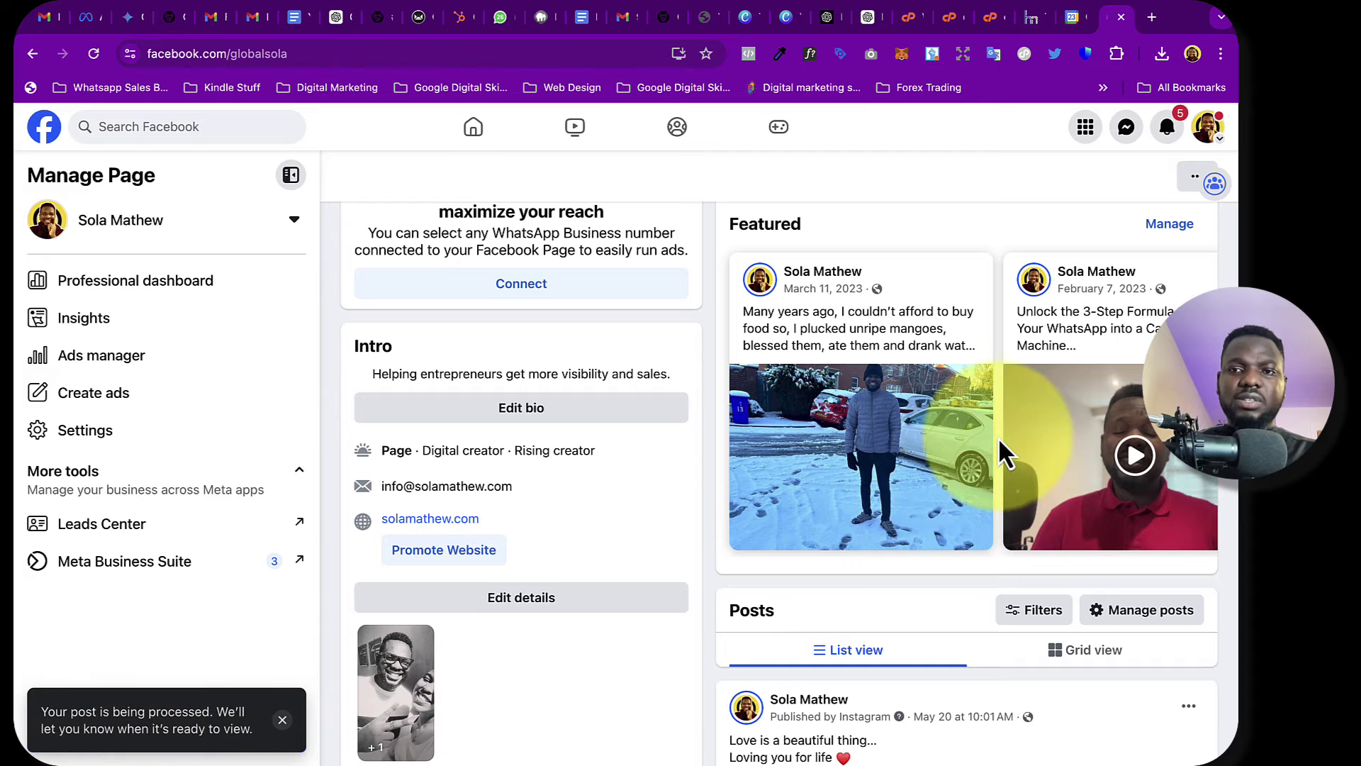
{"action": "scroll", "coordinate": [999, 443], "scroll_direction": "up", "scroll_amount": 3}
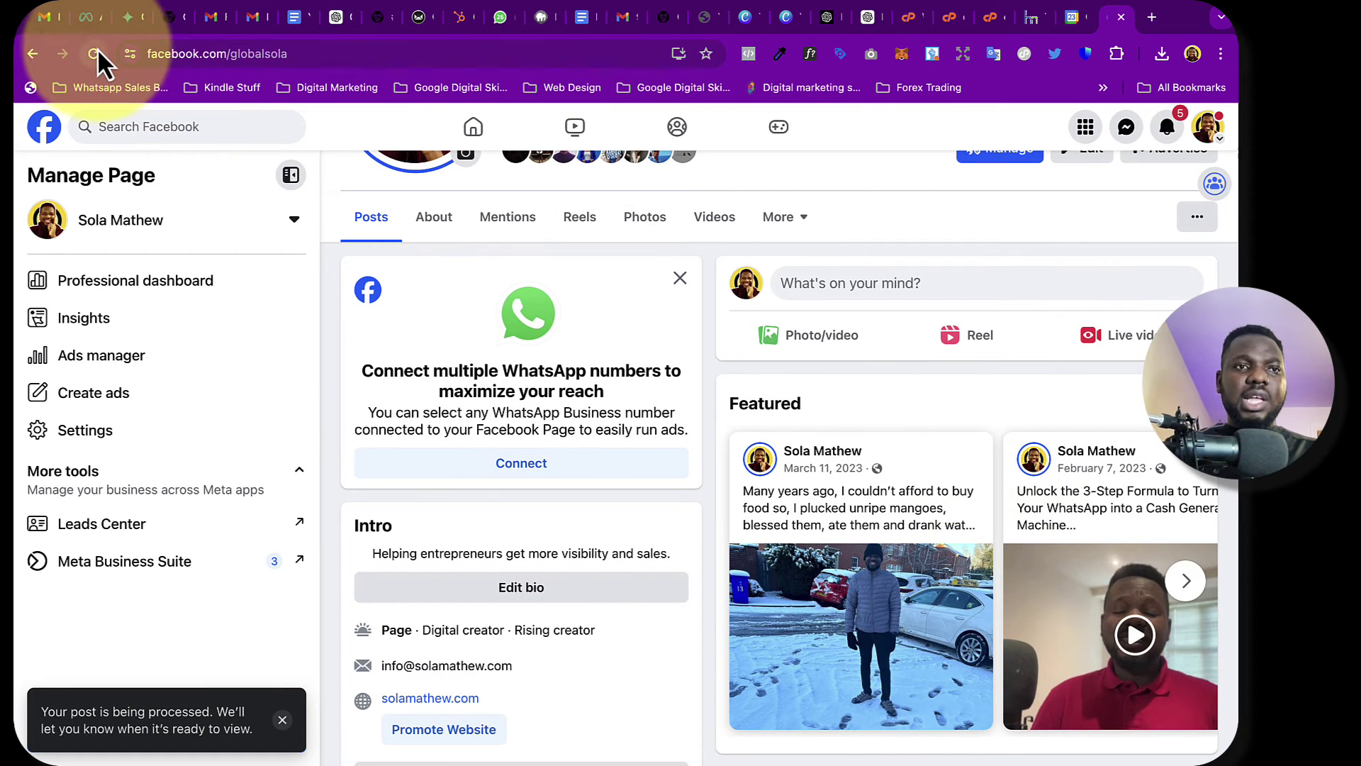
{"action": "left_click", "coordinate": [96, 48]}
Step: Switch to Meta Ads Manager, start adding a video to the ad creative and filter the media library to Page Videos
{"action": "left_click", "coordinate": [168, 17]}
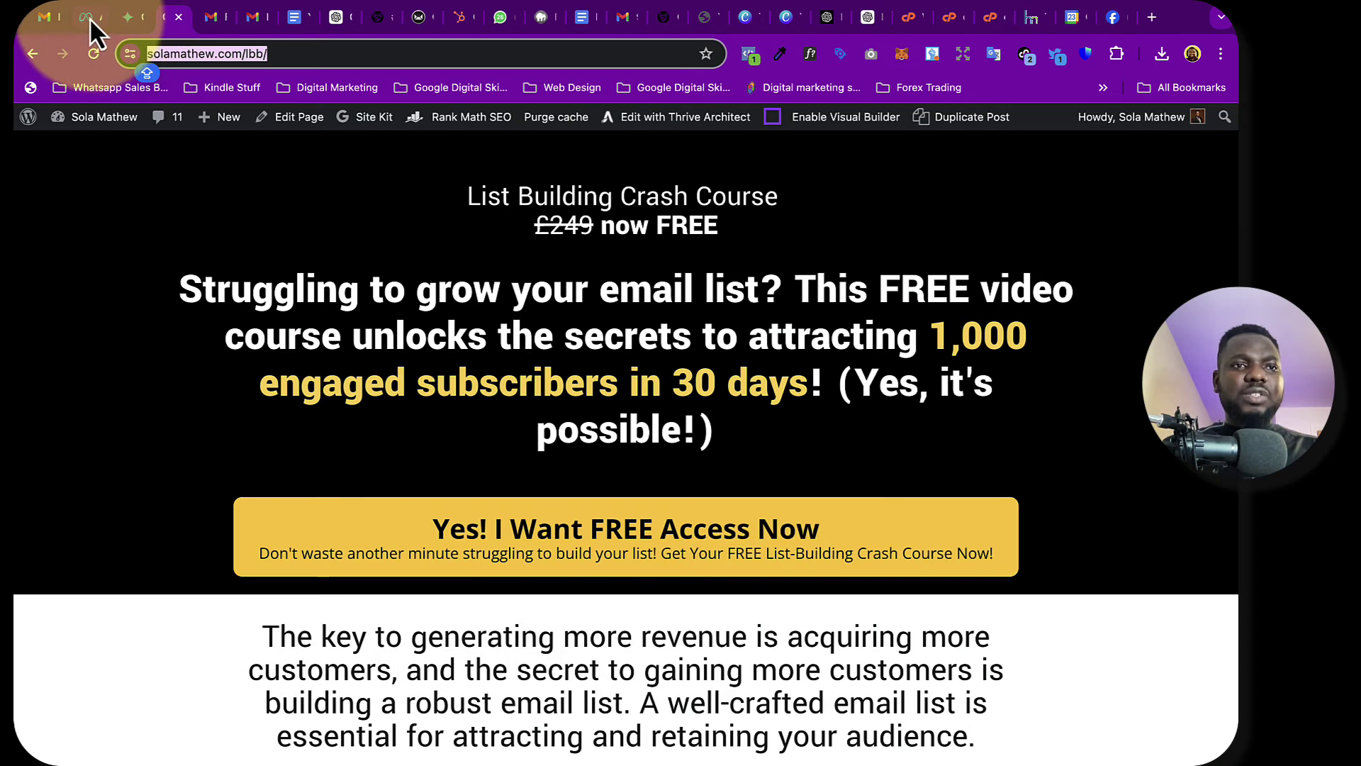
{"action": "left_click", "coordinate": [90, 18]}
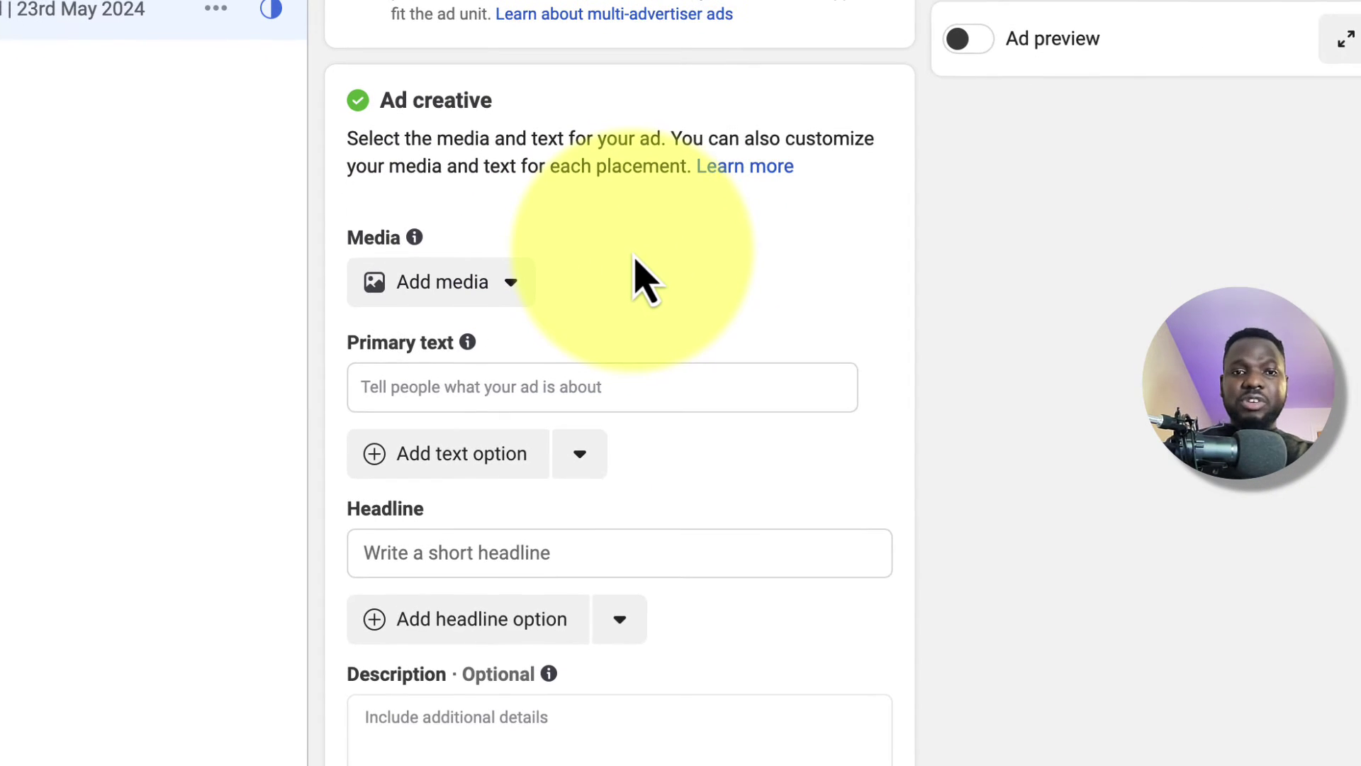
{"action": "left_click", "coordinate": [508, 287]}
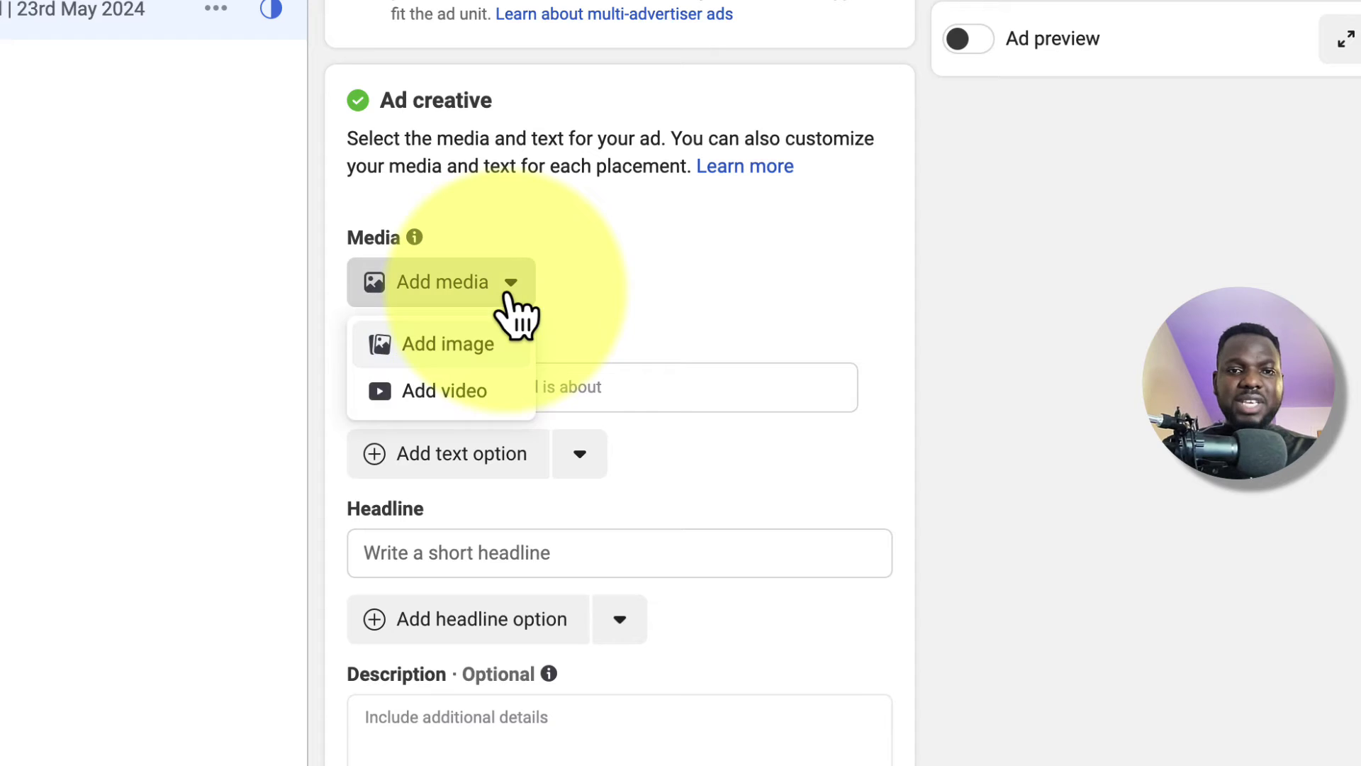
{"action": "left_click", "coordinate": [457, 389]}
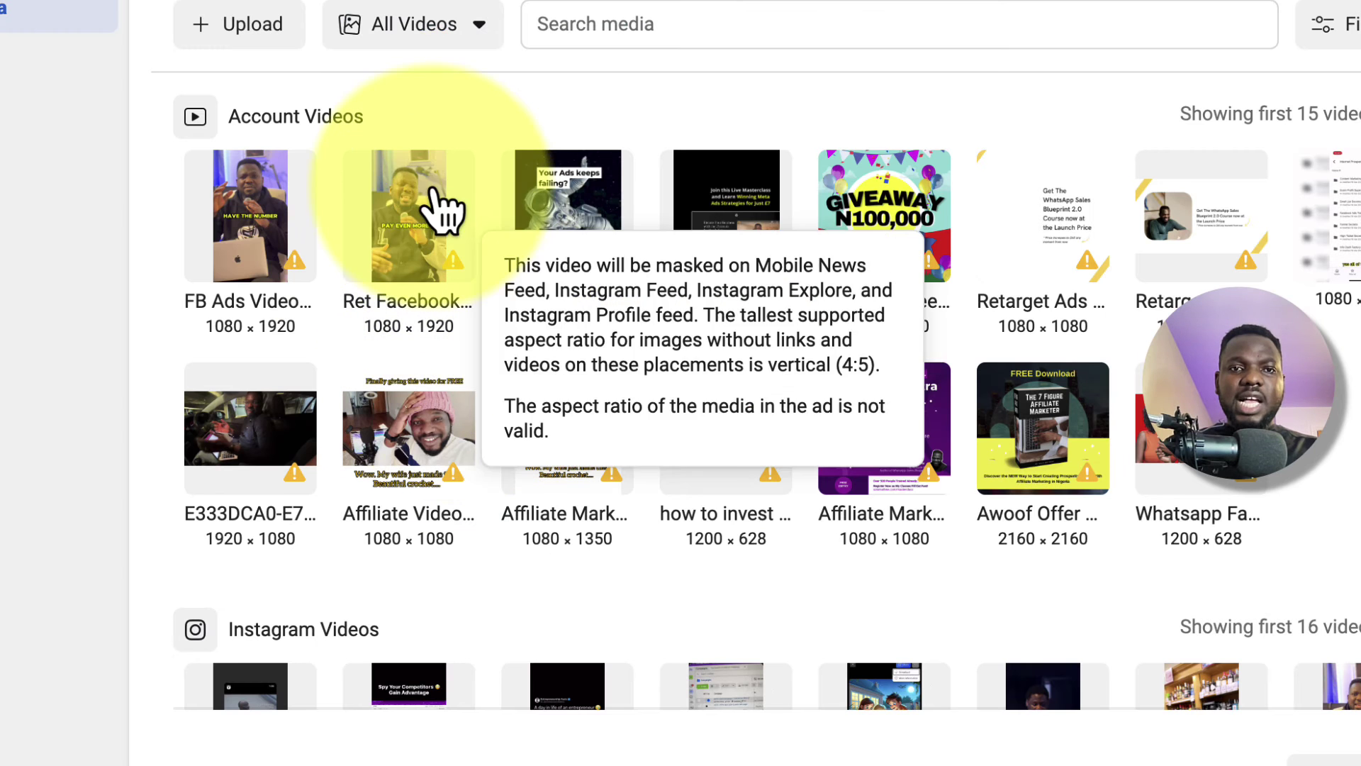
{"action": "left_click", "coordinate": [483, 35]}
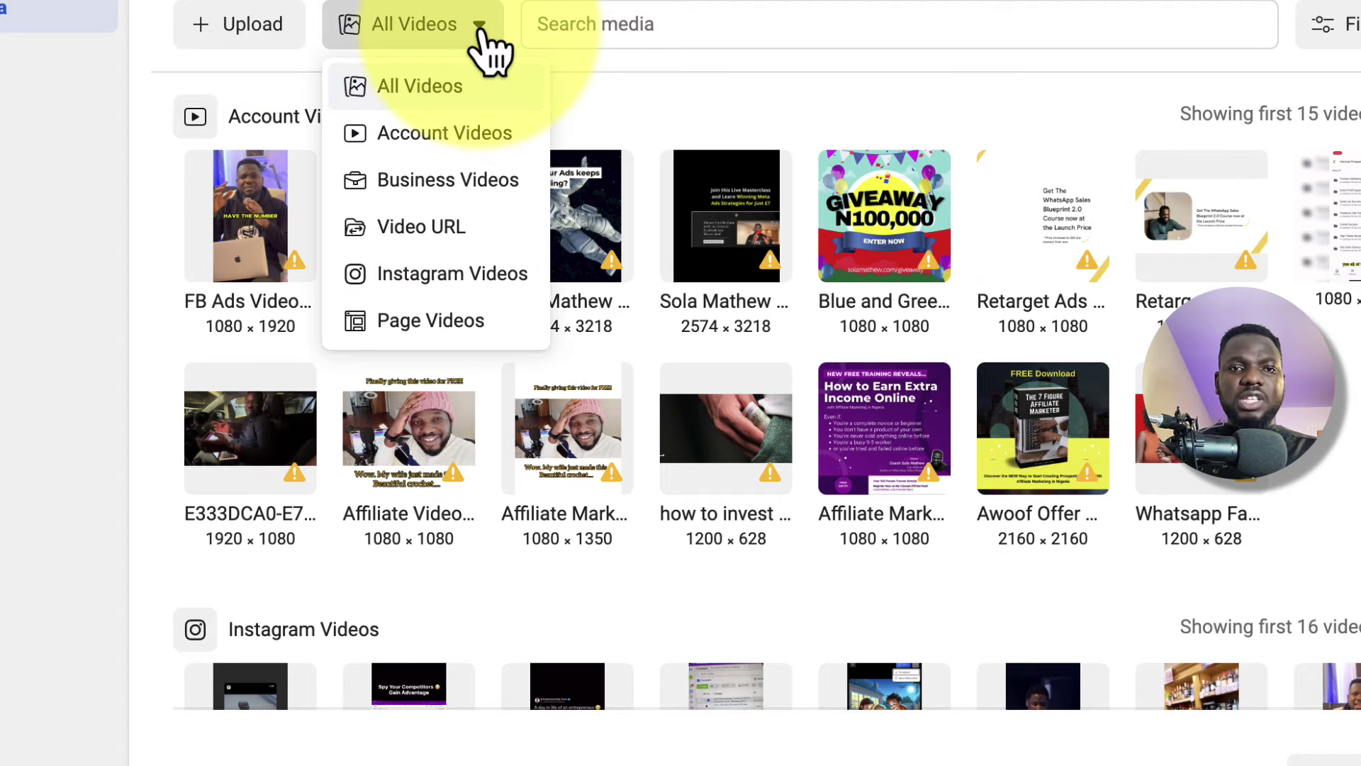
{"action": "left_click", "coordinate": [422, 328]}
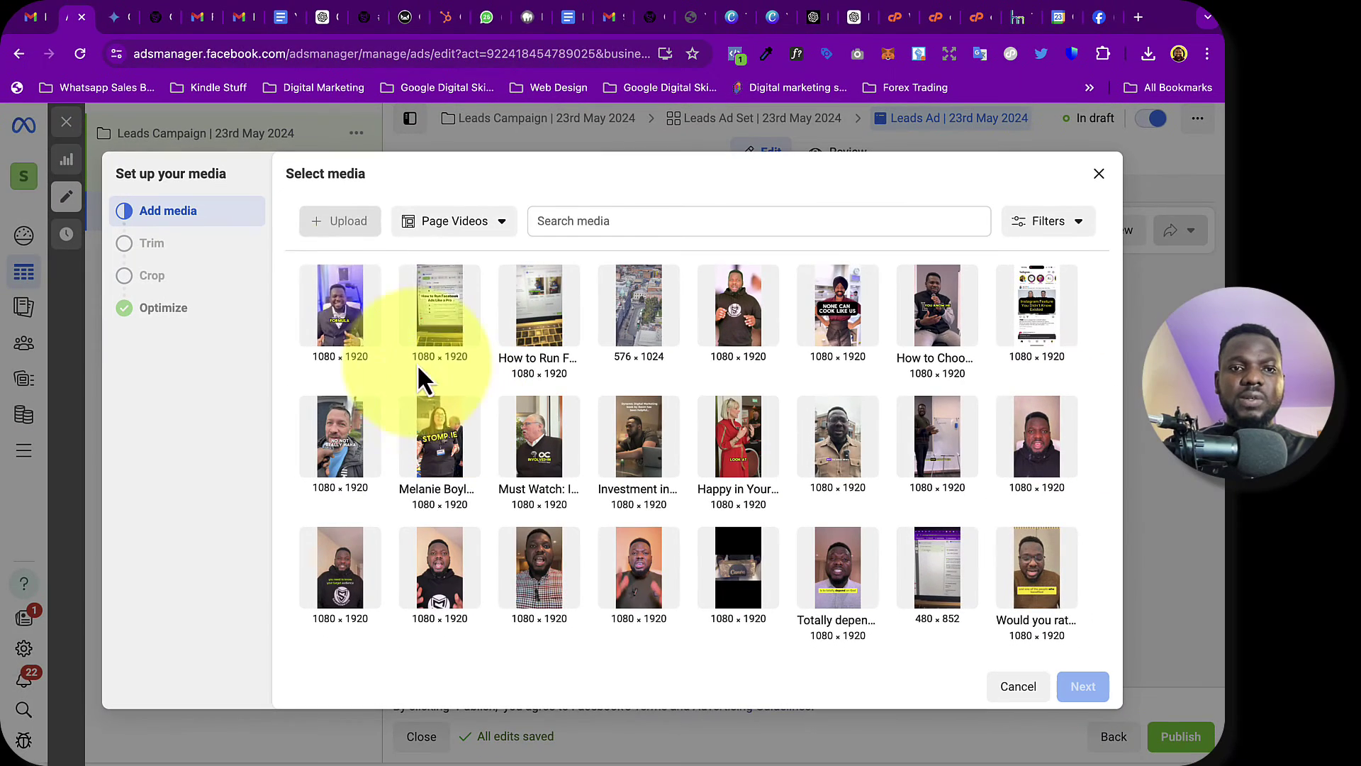
Step: Choose the first video among the Page videos and keep its full length at the Trim stage
{"action": "left_click", "coordinate": [347, 327]}
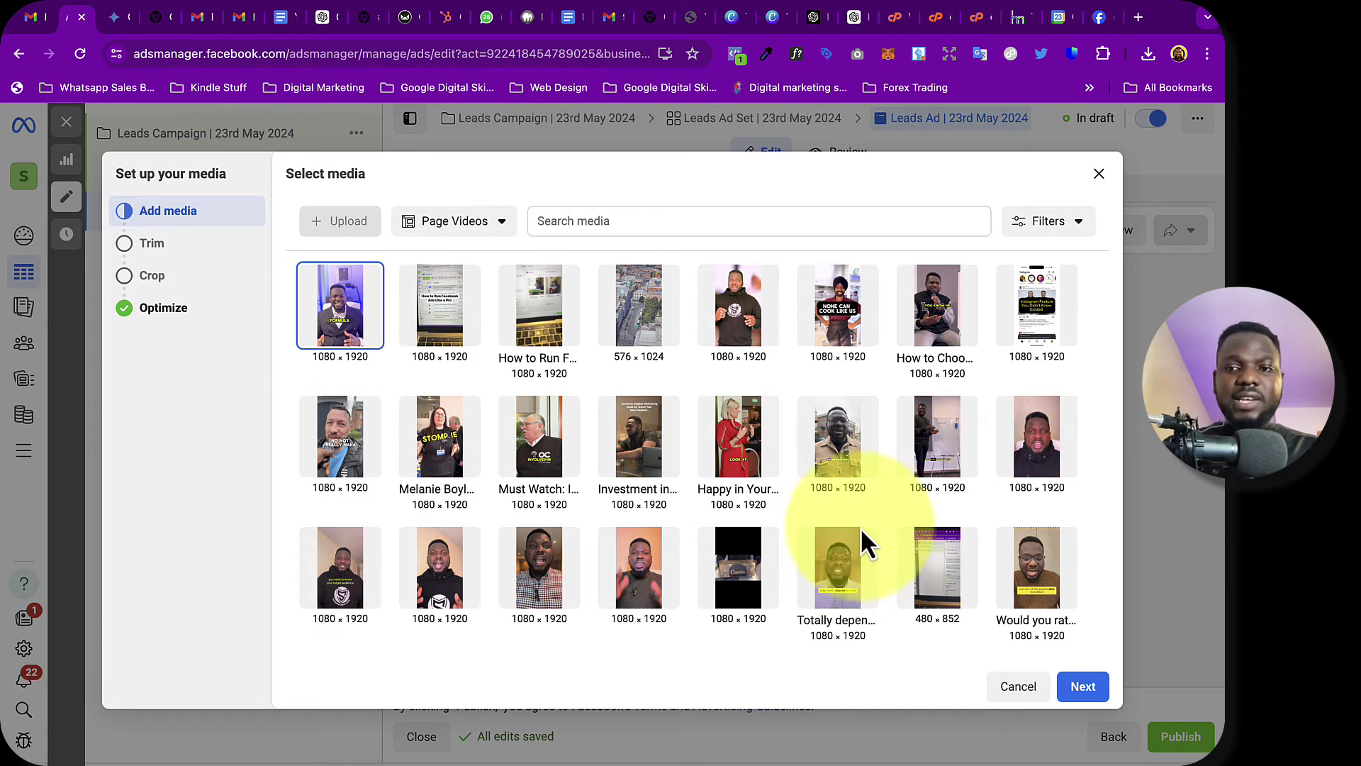
{"action": "left_click", "coordinate": [1088, 688]}
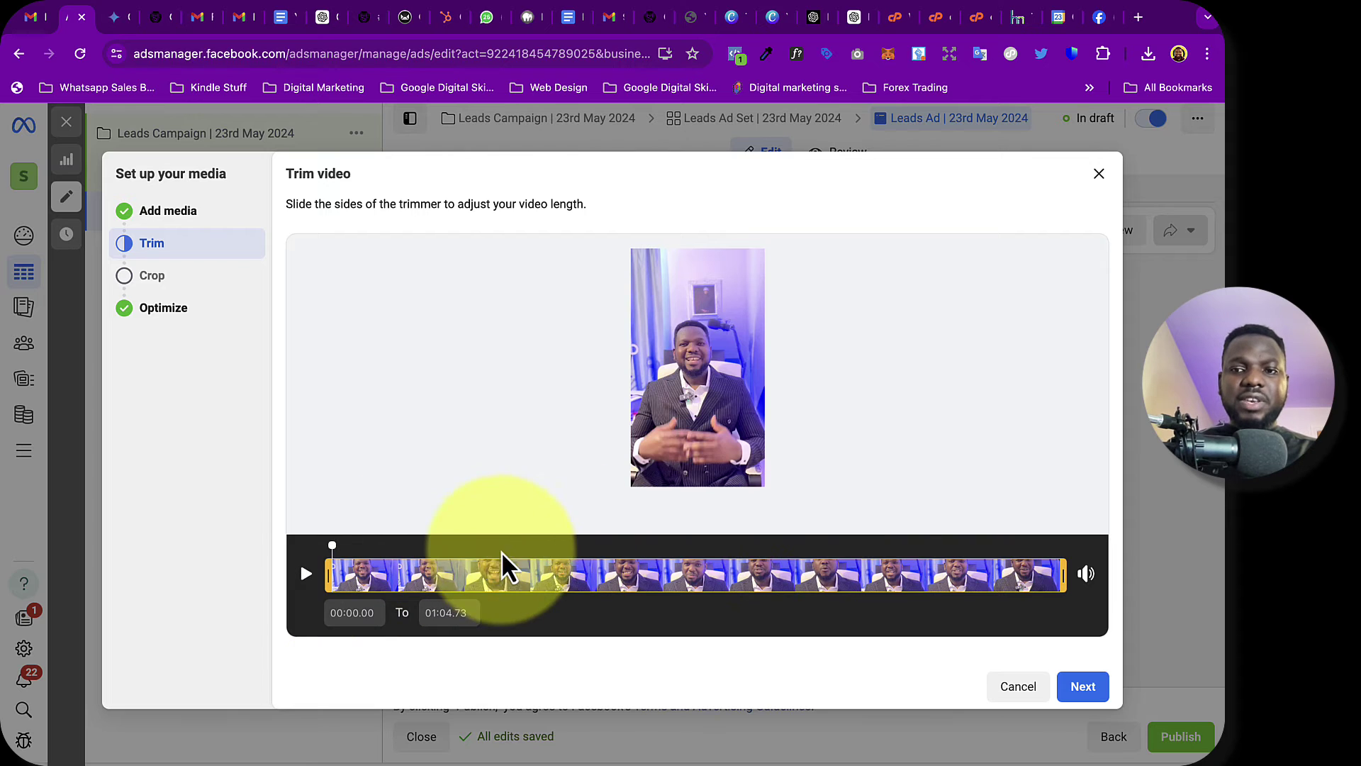
{"action": "left_click", "coordinate": [1079, 686]}
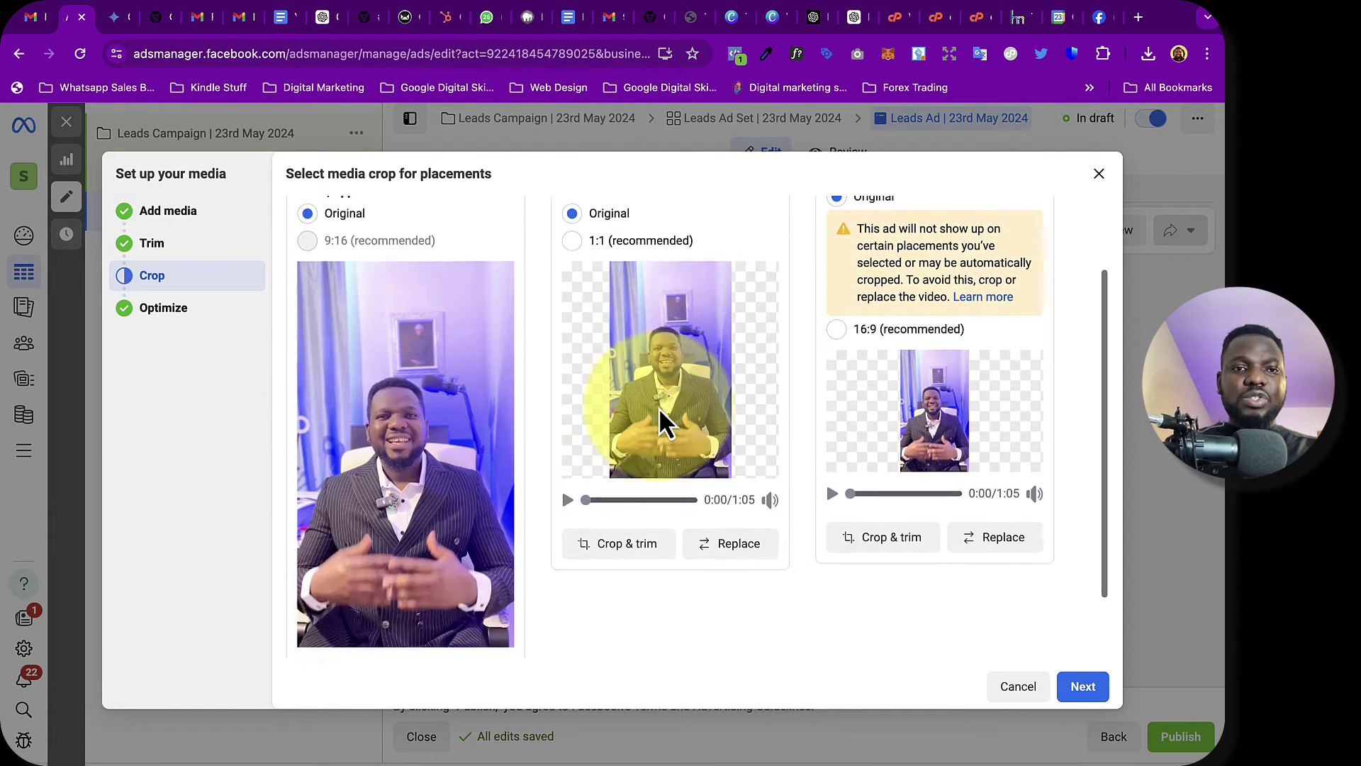
Step: Set the Feeds, In-stream for Videos, Search results placement to a 1:1 crop and shift its crop frame slightly down
{"action": "scroll", "coordinate": [474, 352], "scroll_direction": "down", "scroll_amount": 5}
{"action": "scroll", "coordinate": [402, 352], "scroll_direction": "up", "scroll_amount": 5}
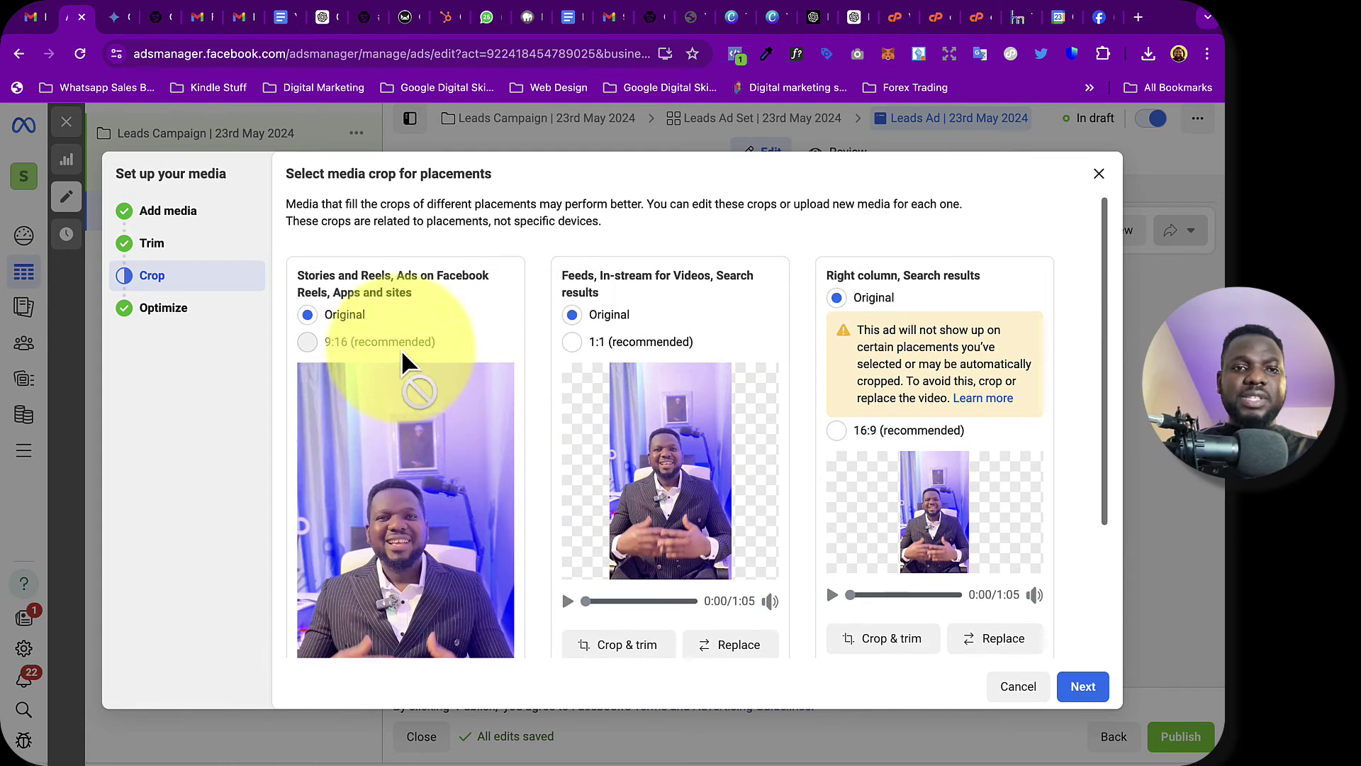
{"action": "scroll", "coordinate": [435, 461], "scroll_direction": "down", "scroll_amount": 5}
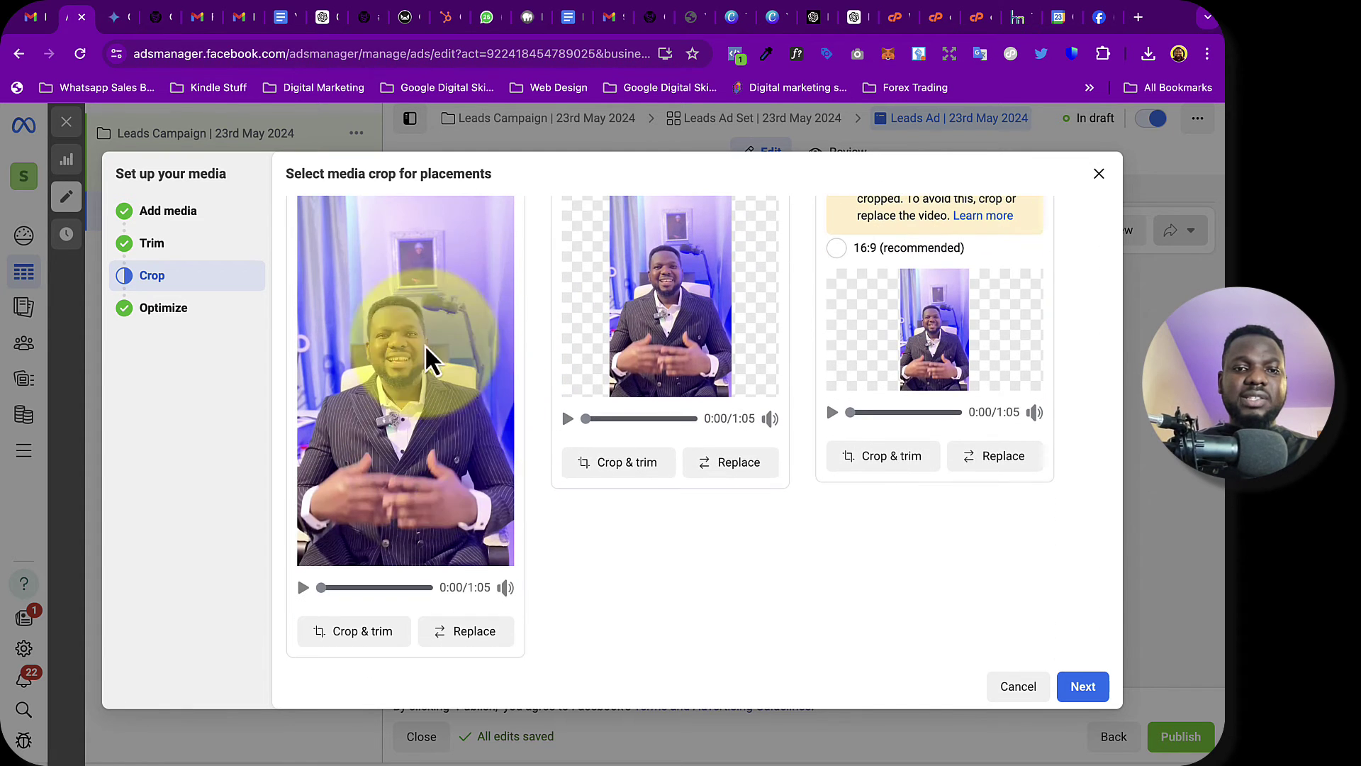
{"action": "scroll", "coordinate": [419, 440], "scroll_direction": "up", "scroll_amount": 5}
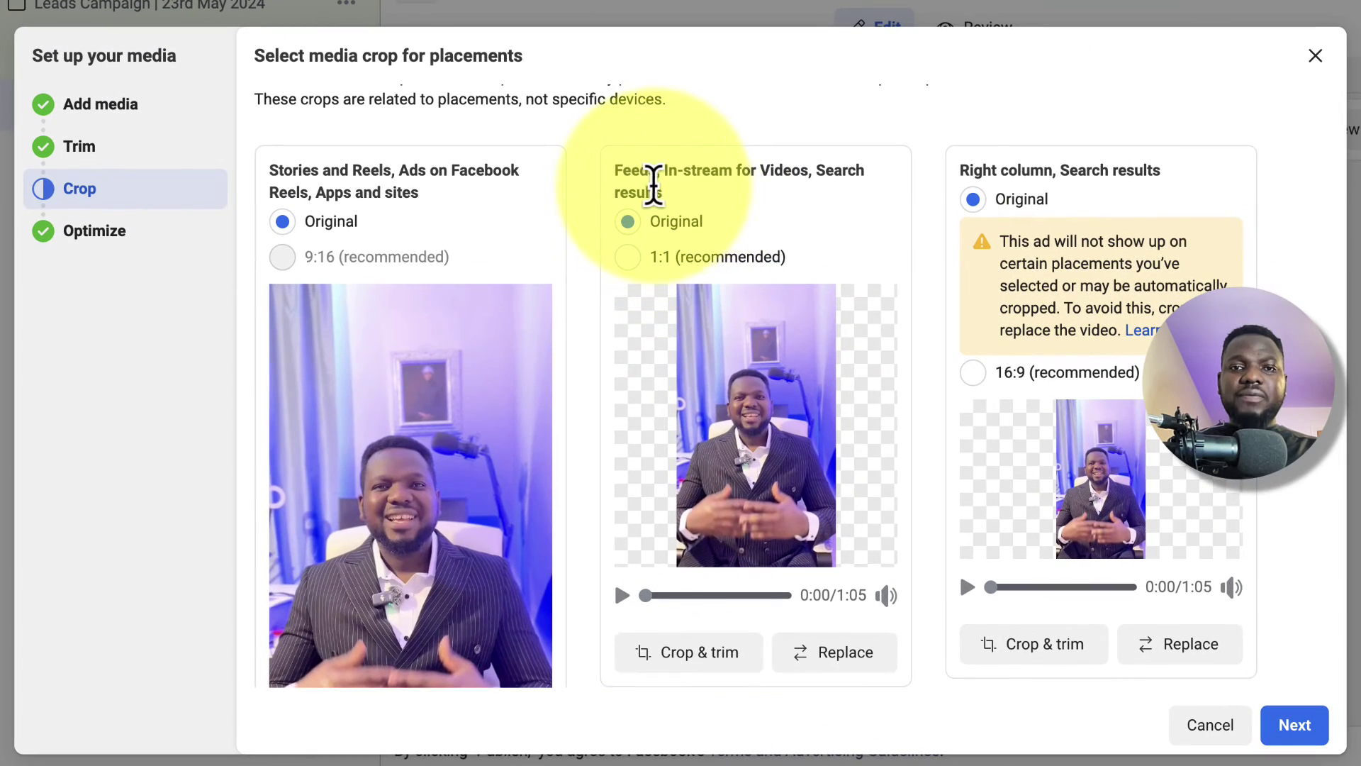
{"action": "scroll", "coordinate": [753, 398], "scroll_direction": "down", "scroll_amount": 2}
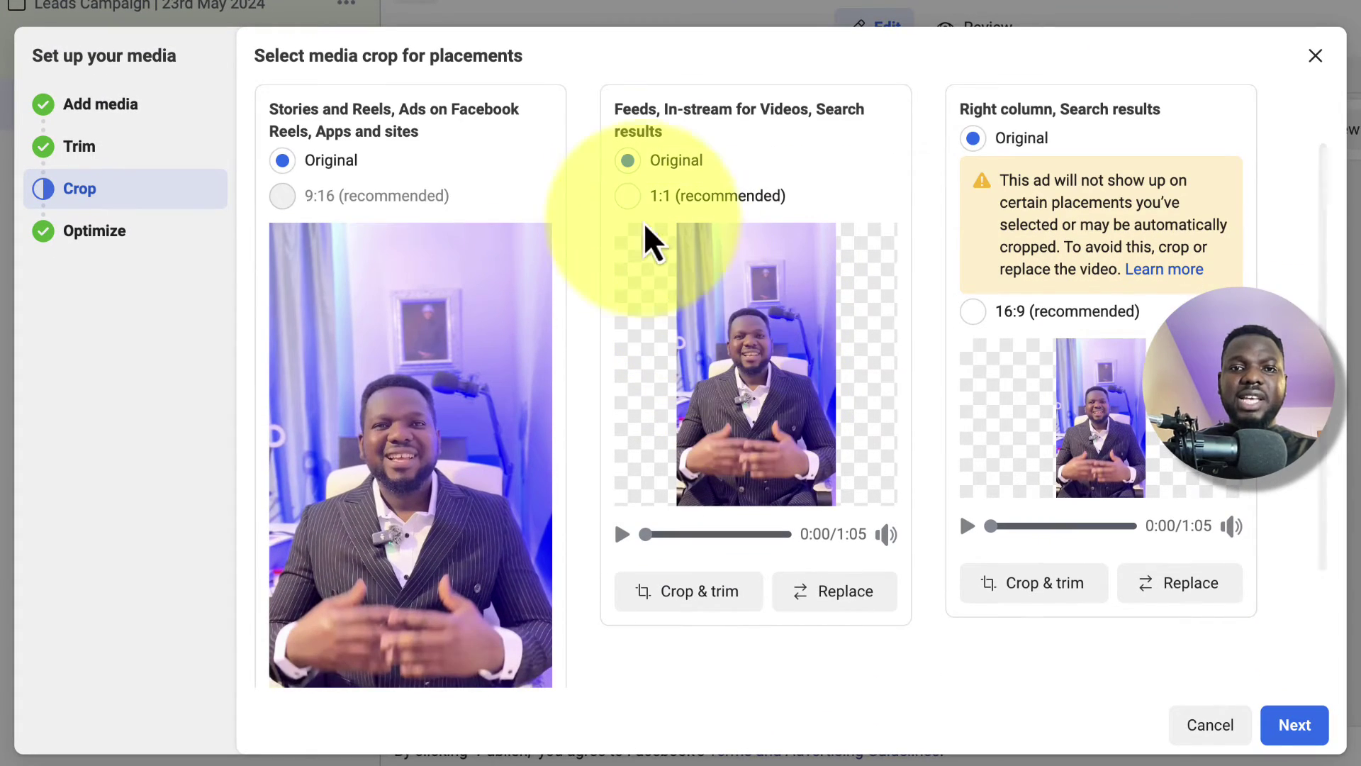
{"action": "left_click", "coordinate": [628, 197]}
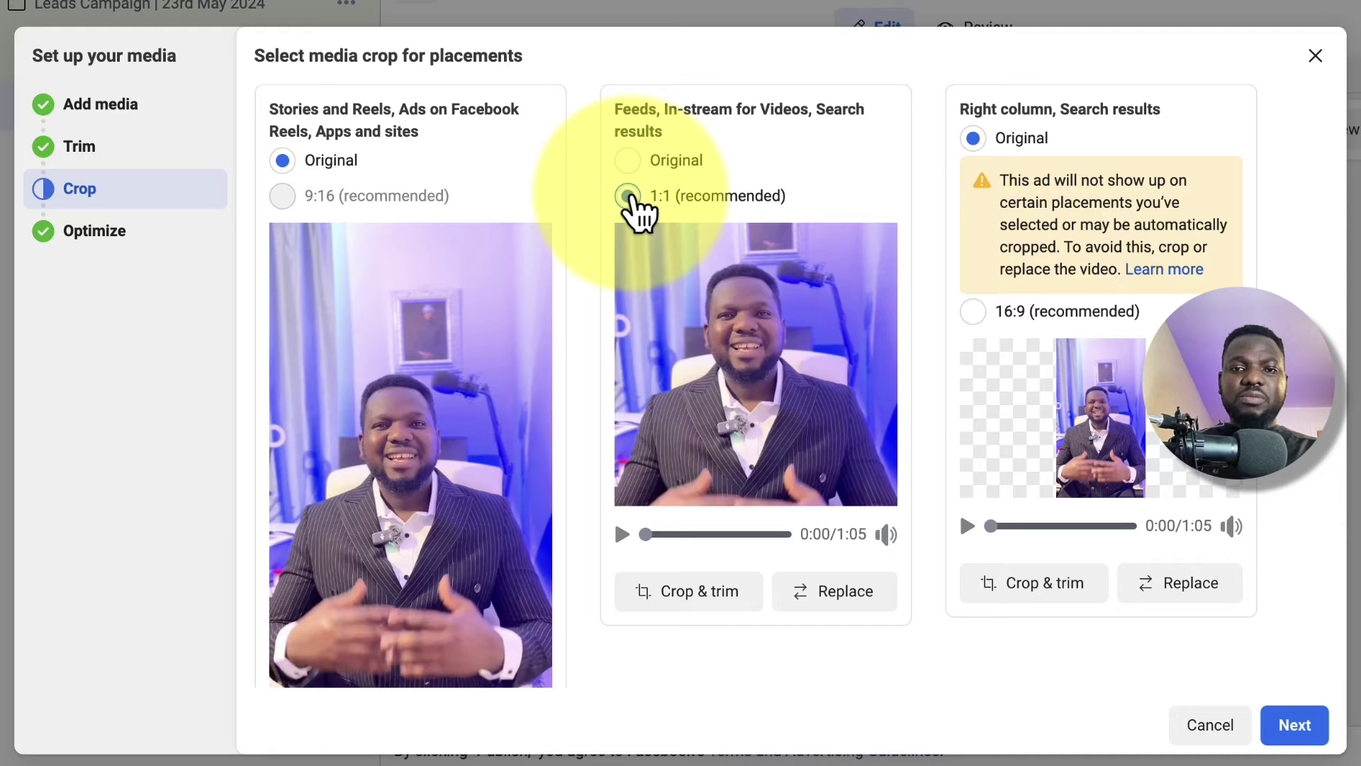
{"action": "left_click", "coordinate": [749, 388]}
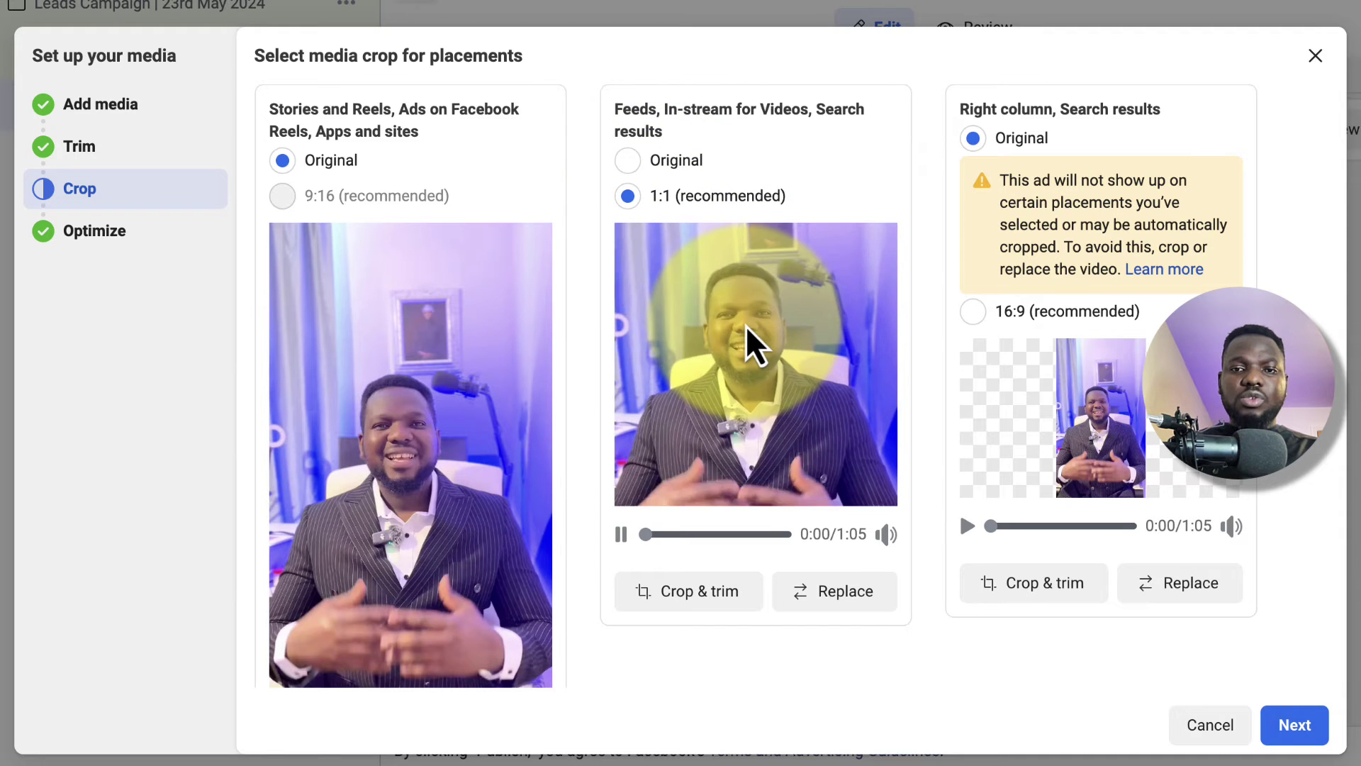
{"action": "left_click", "coordinate": [722, 590]}
{"action": "left_click_drag", "start_coordinate": [699, 462], "coordinate": [709, 489]}
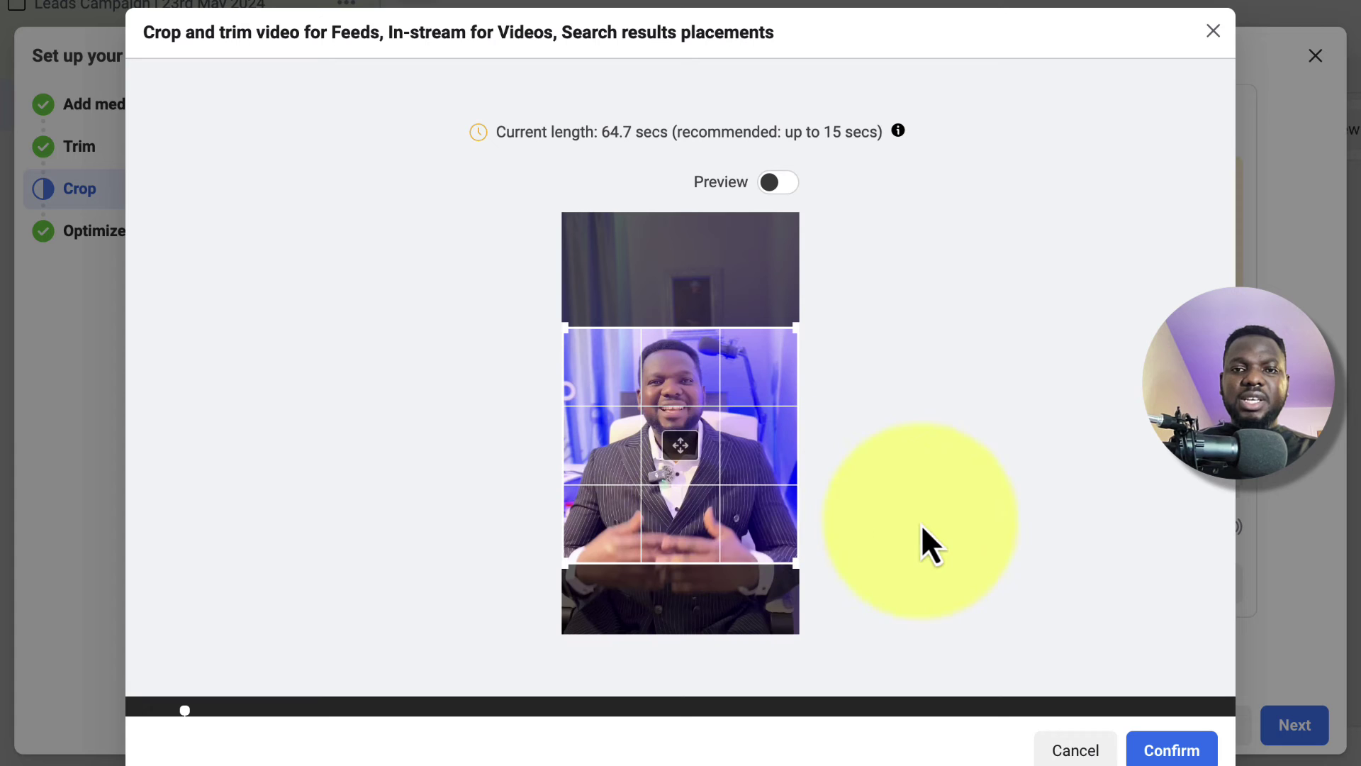
{"action": "left_click", "coordinate": [1170, 750]}
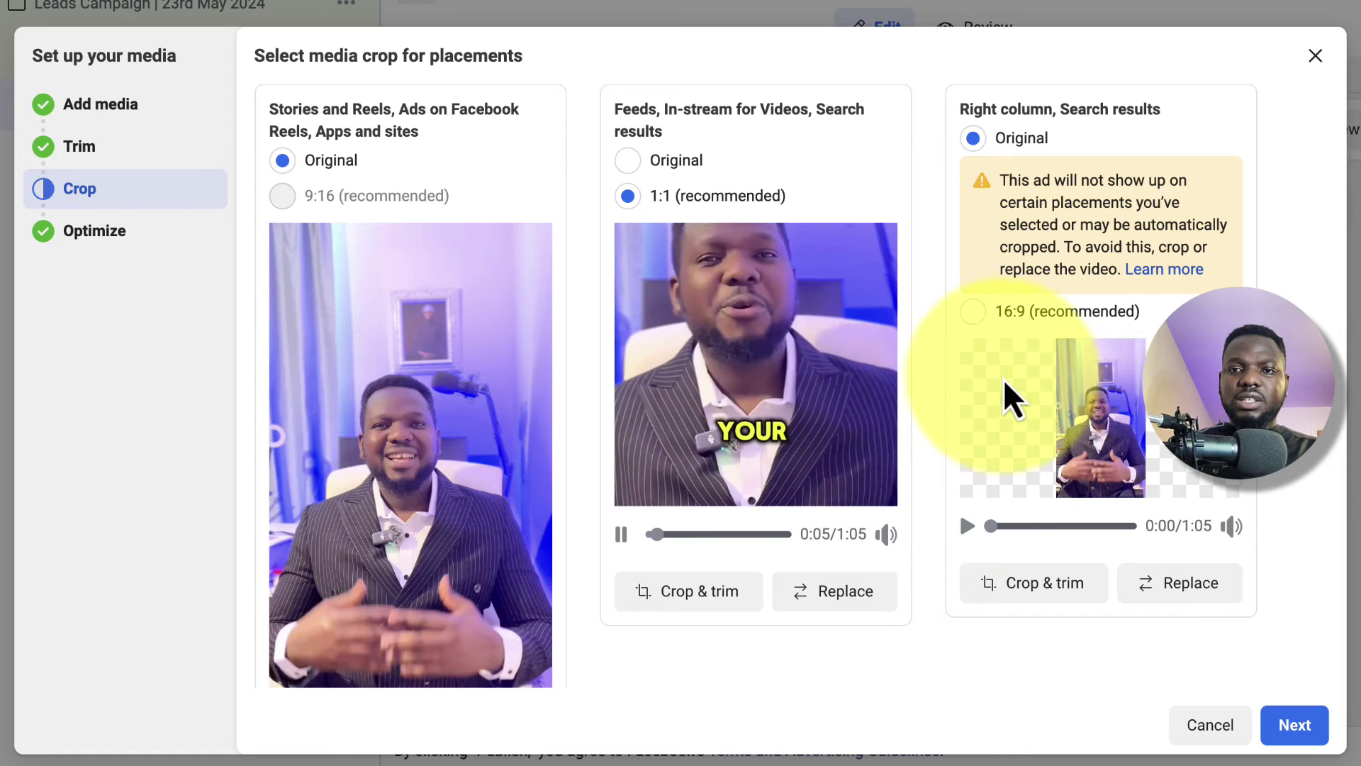
Step: Set the Right column, Search results placement to a 16:9 crop, with the crop frame raised to include the speaker's whole head
{"action": "left_click", "coordinate": [977, 314]}
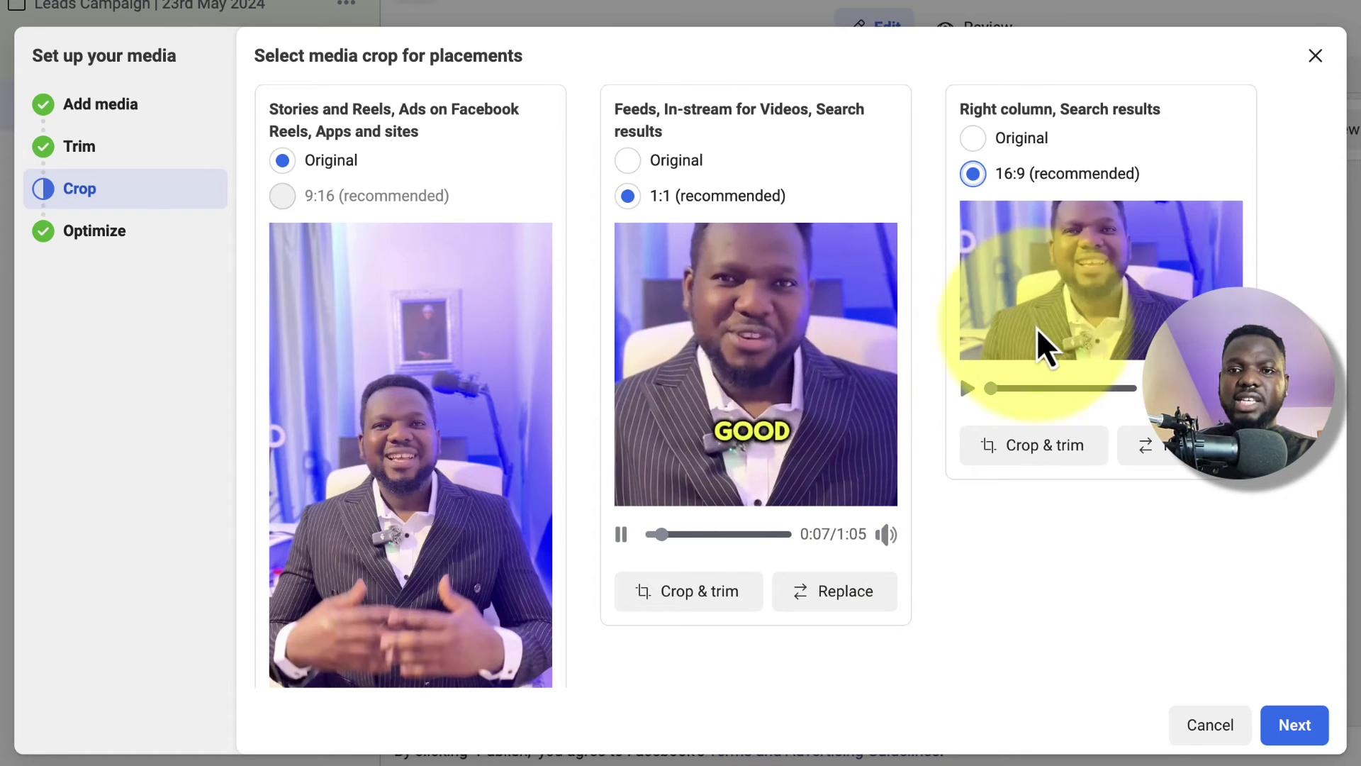
{"action": "left_click", "coordinate": [1048, 446]}
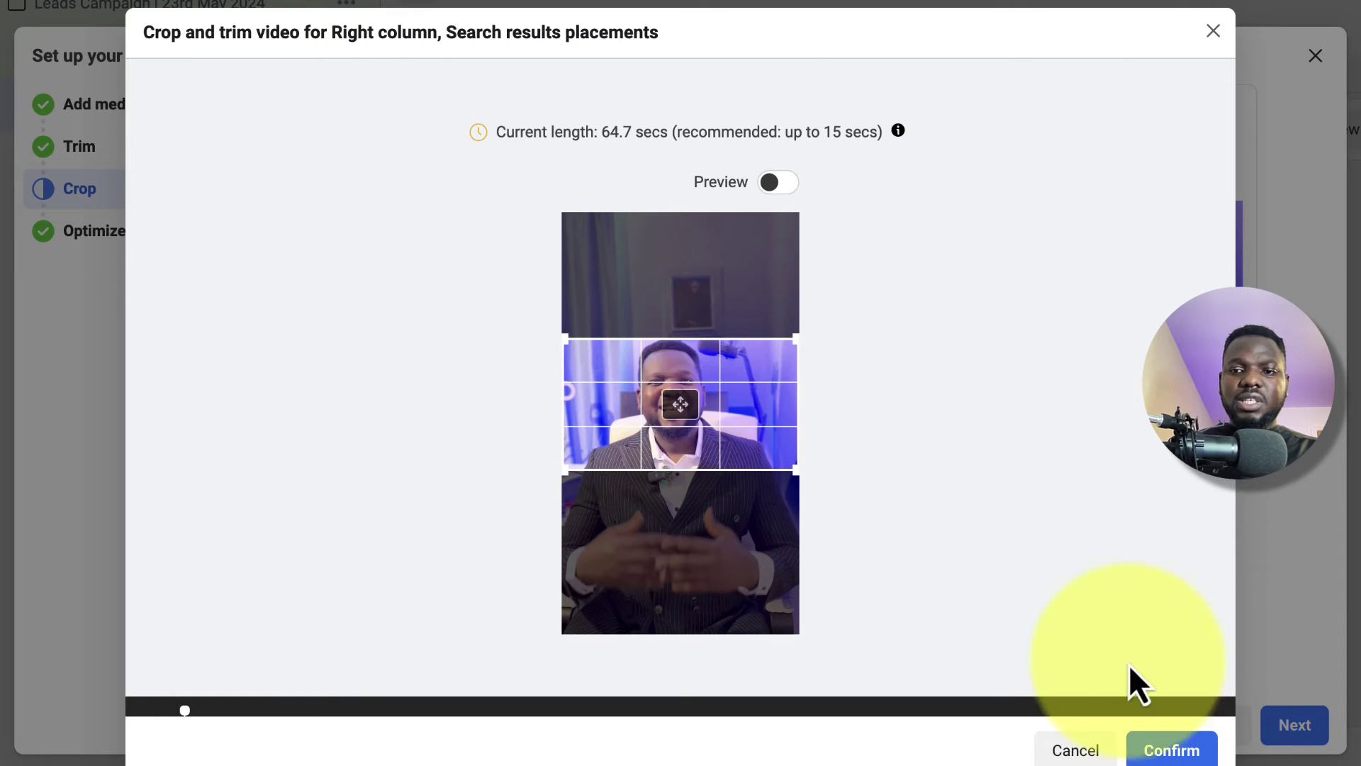
{"action": "left_click", "coordinate": [1177, 751]}
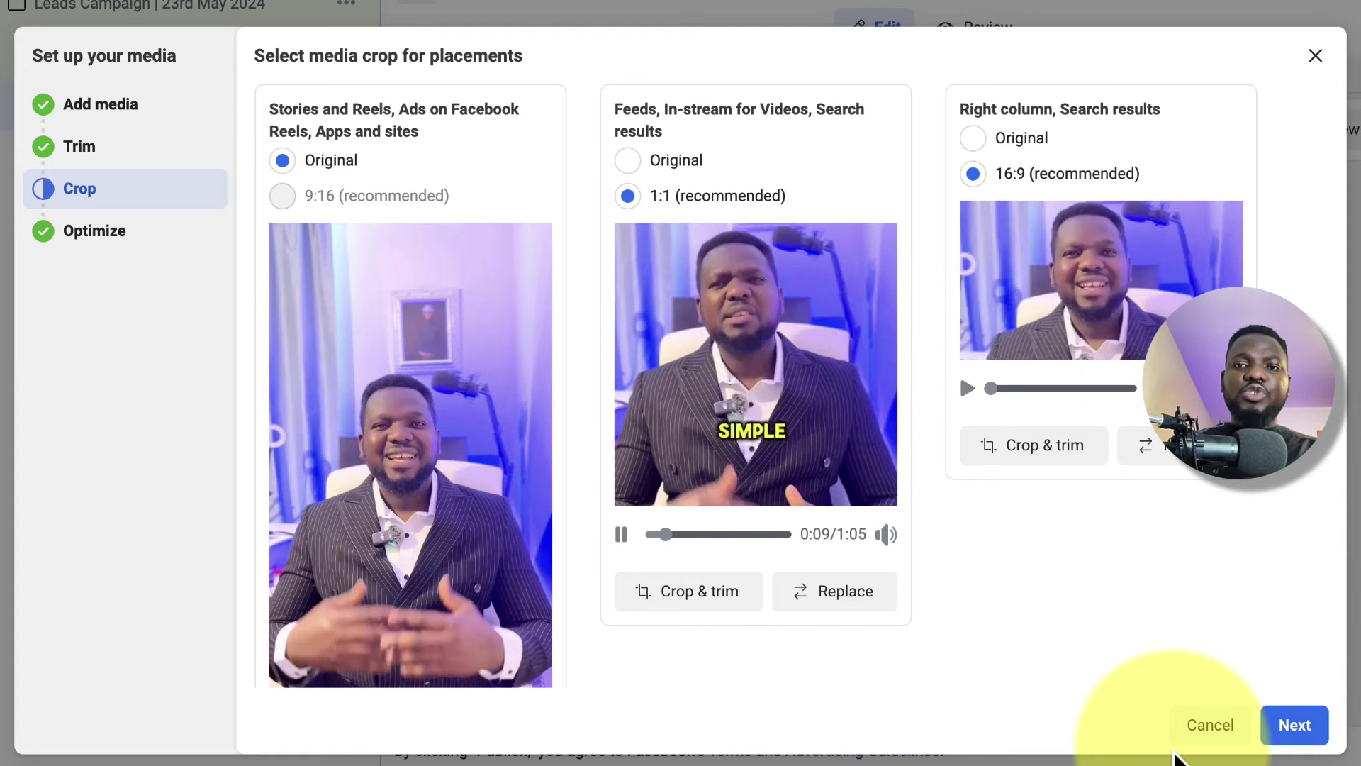
Step: Compare the original ratio with the 1:1 crop for the Feeds, In-stream for Videos, Search results placement and pause its video
{"action": "left_click", "coordinate": [628, 161]}
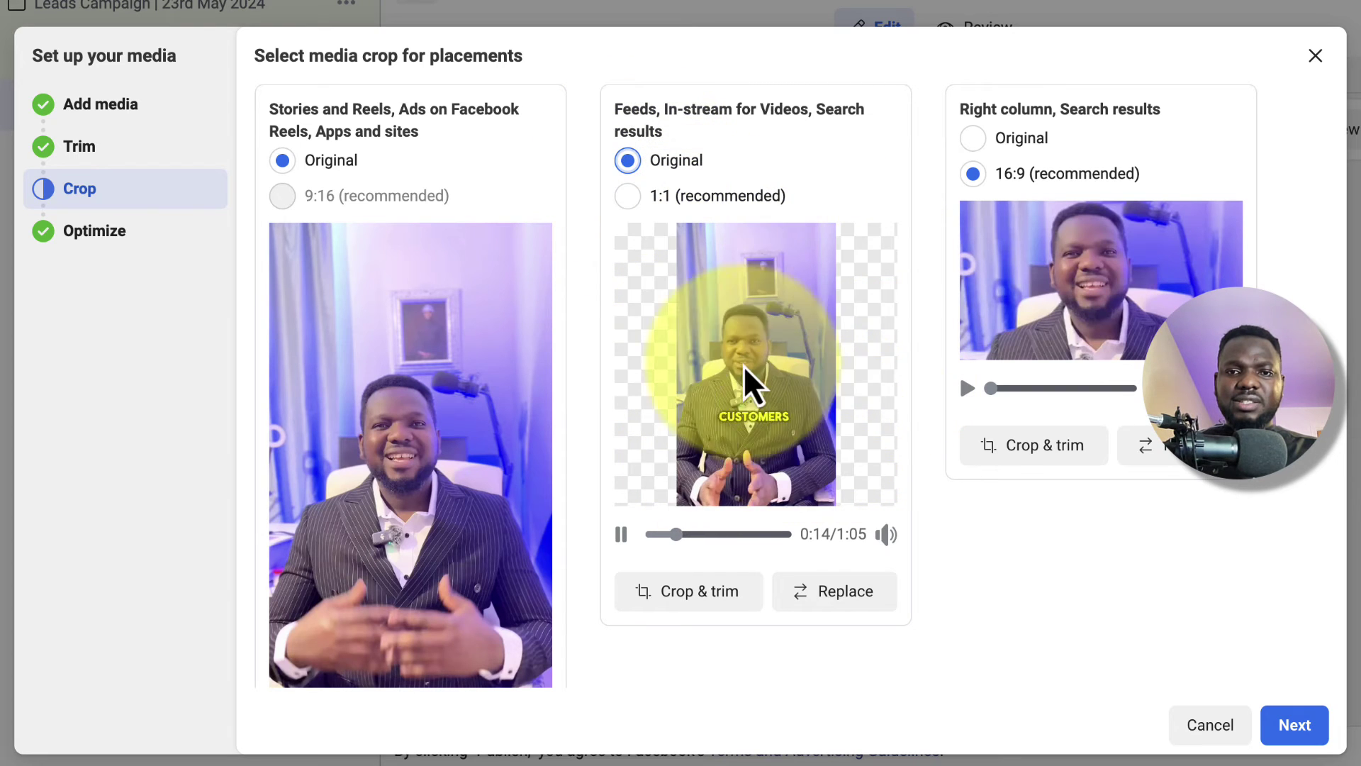
{"action": "left_click", "coordinate": [621, 534]}
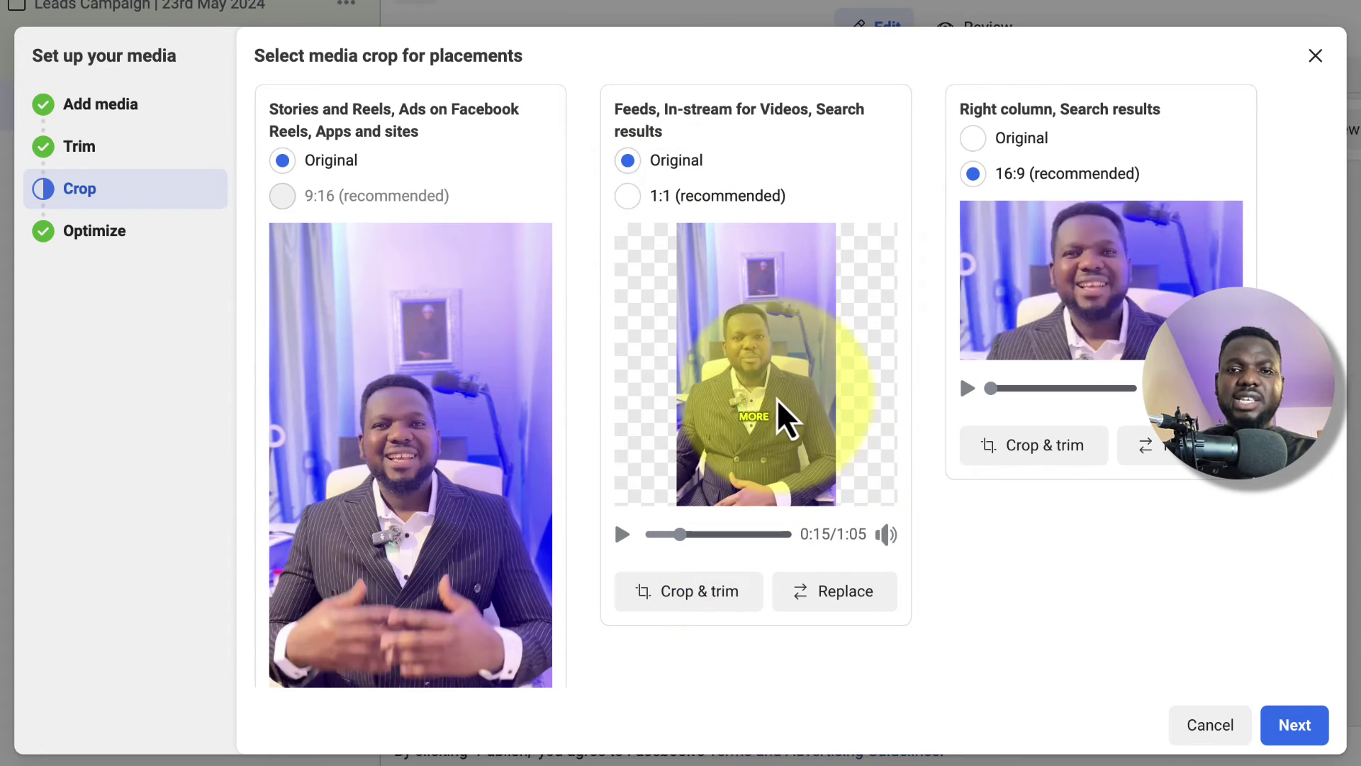
{"action": "left_click", "coordinate": [630, 197]}
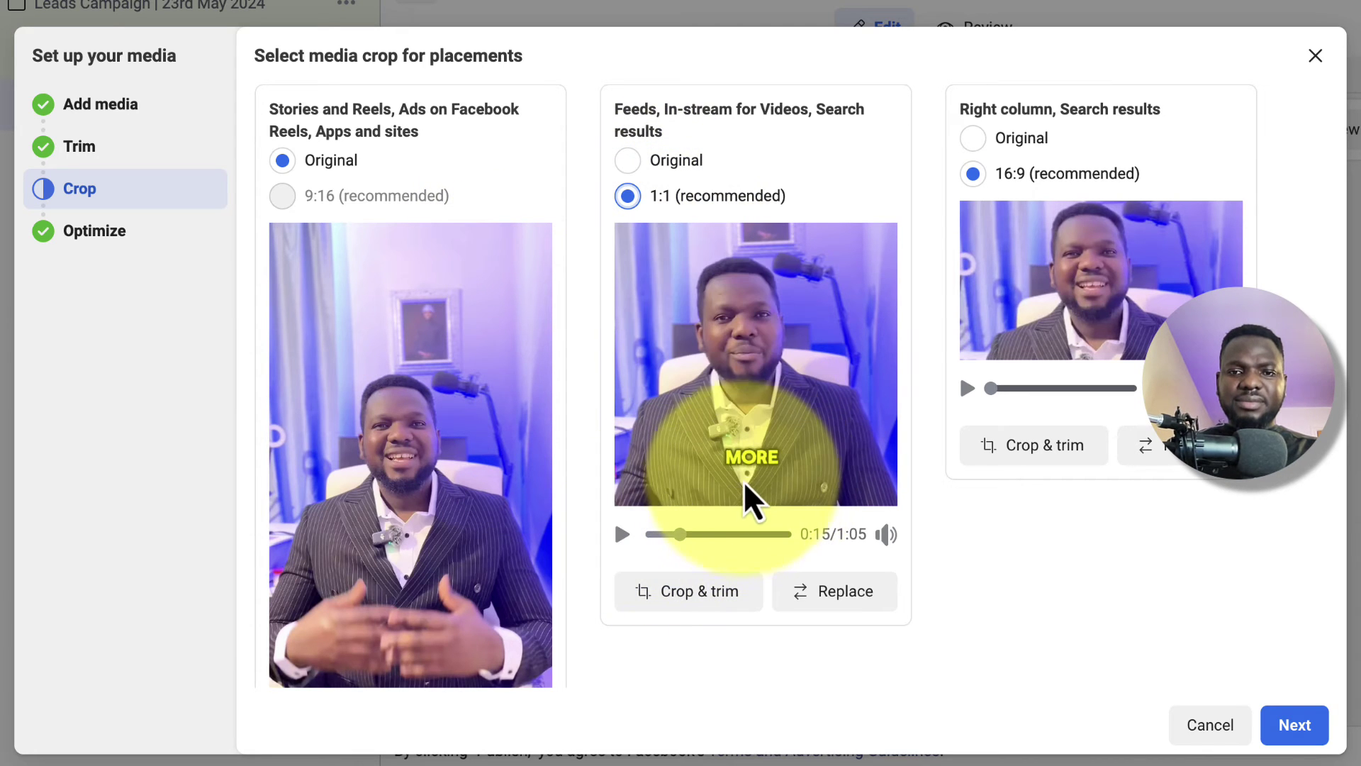
Step: Shift the 1:1 crop frame of the Feeds, In-stream for Videos, Search results placement slightly further down, preview it and confirm the crop
{"action": "left_click", "coordinate": [712, 592]}
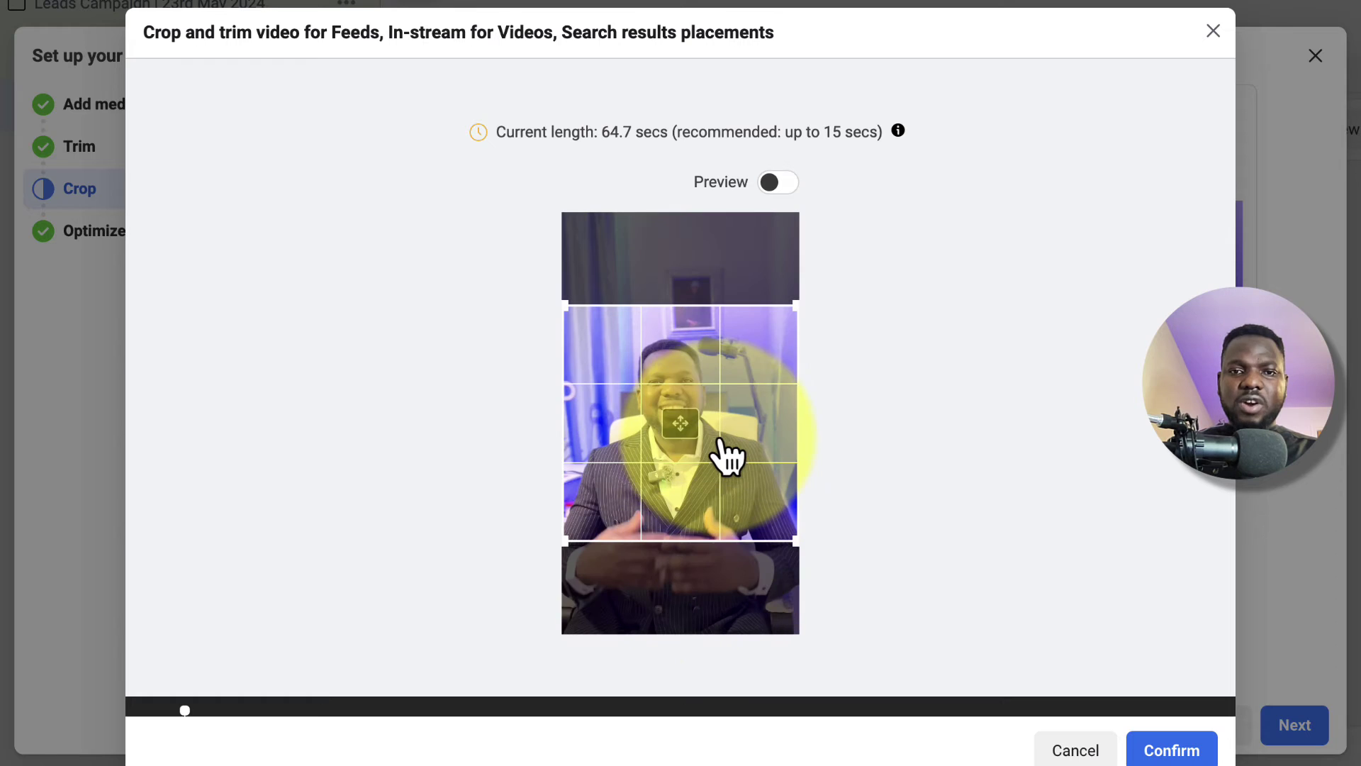
{"action": "left_click_drag", "start_coordinate": [723, 457], "coordinate": [724, 477]}
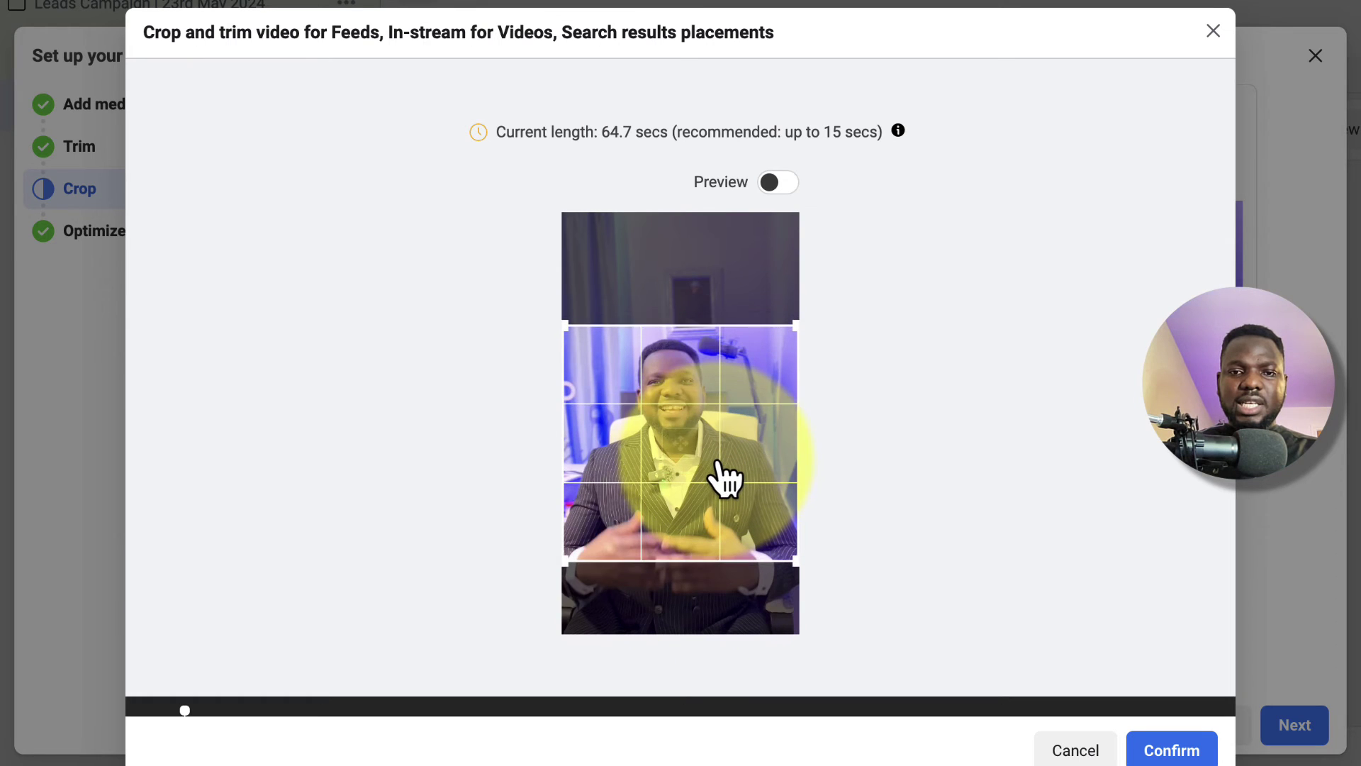
{"action": "left_click", "coordinate": [781, 185]}
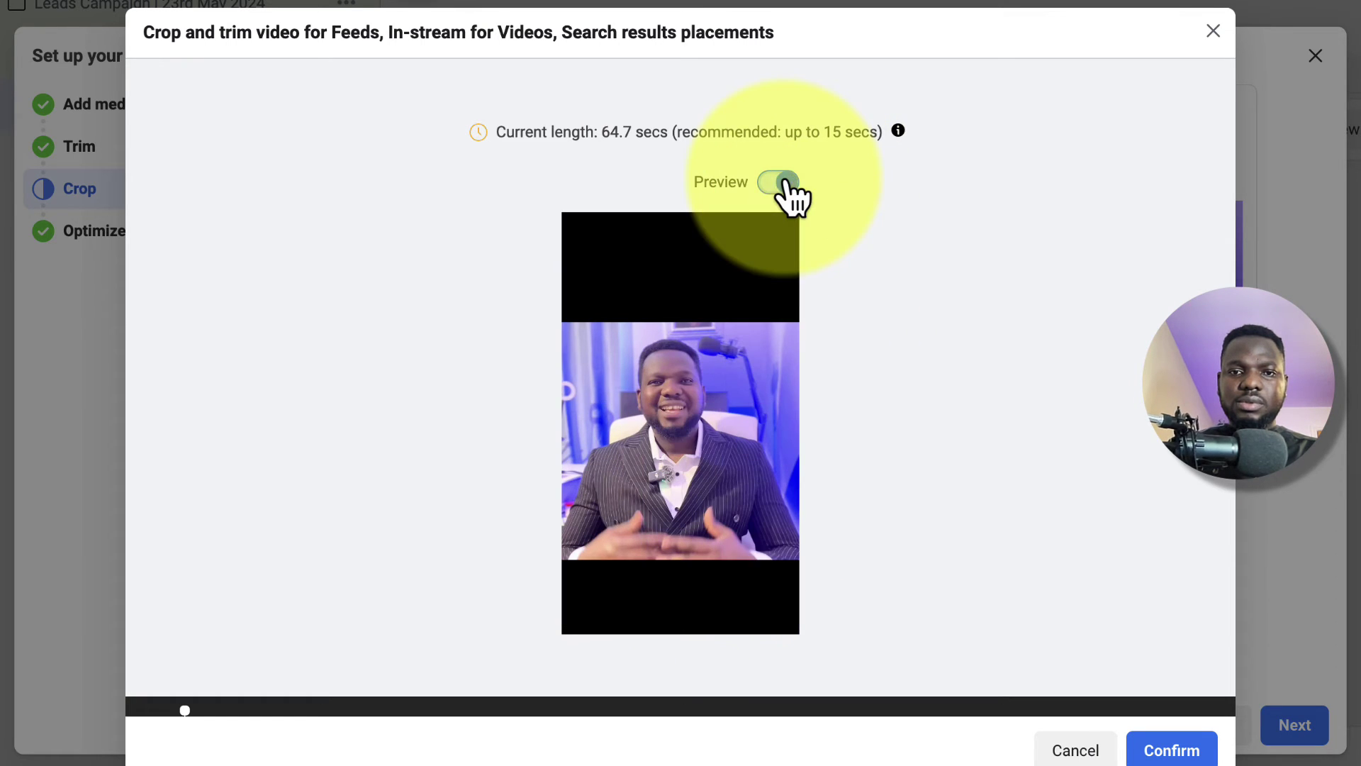
{"action": "left_click", "coordinate": [1182, 749]}
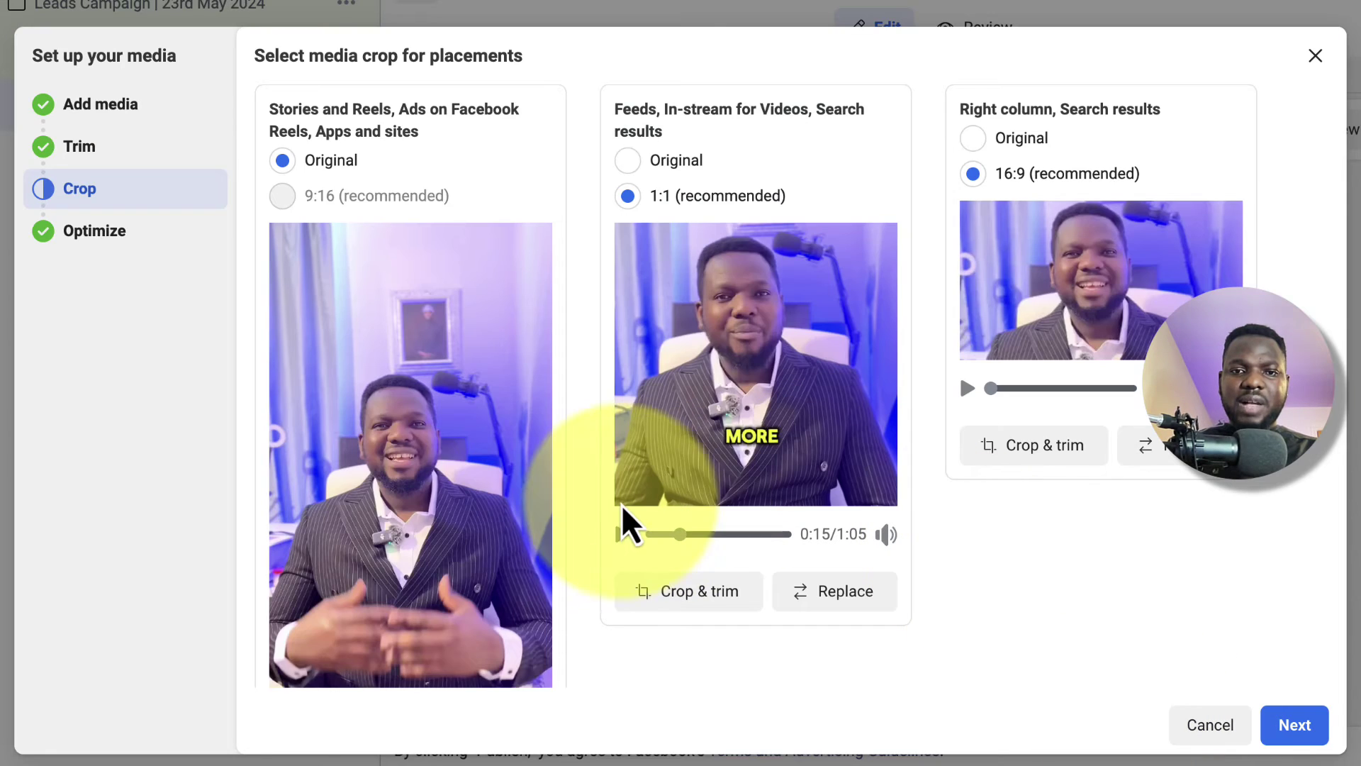
Step: Play the 1:1 video for the Feeds placement and skip to its closing seconds to check the framing of the end screen
{"action": "left_click", "coordinate": [626, 533]}
{"action": "left_click", "coordinate": [766, 533]}
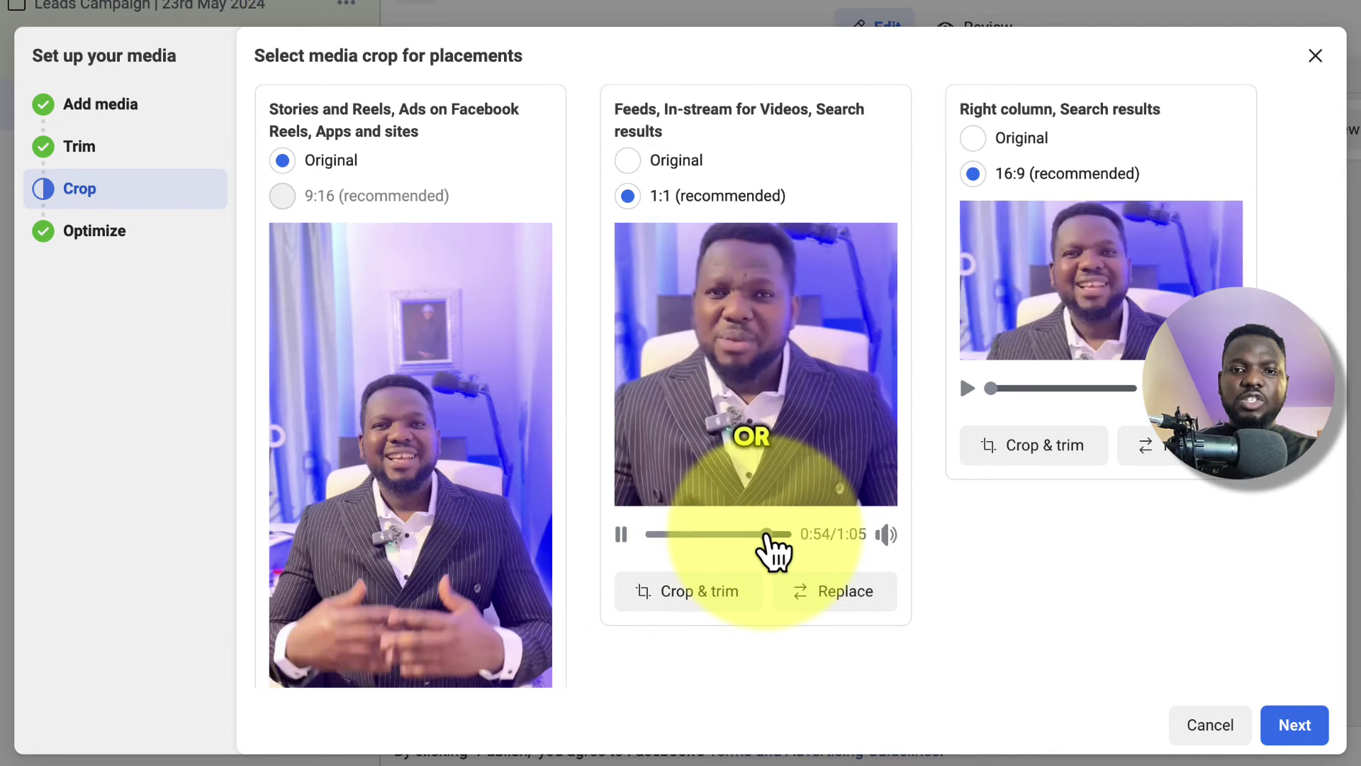
{"action": "left_click", "coordinate": [782, 535]}
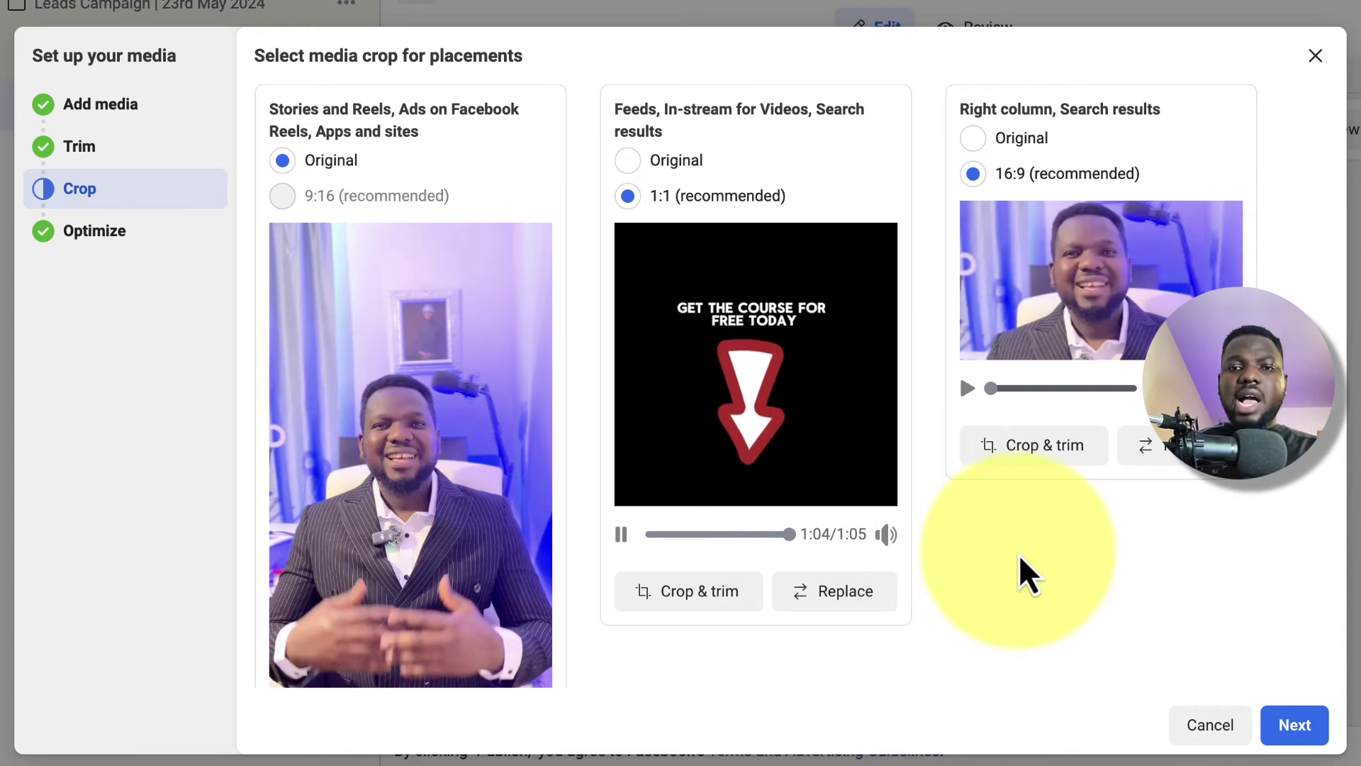
Step: Accept the placement crops, keep all Advantage+ creative optimizations turned on and finish the media setup
{"action": "left_click", "coordinate": [1291, 728]}
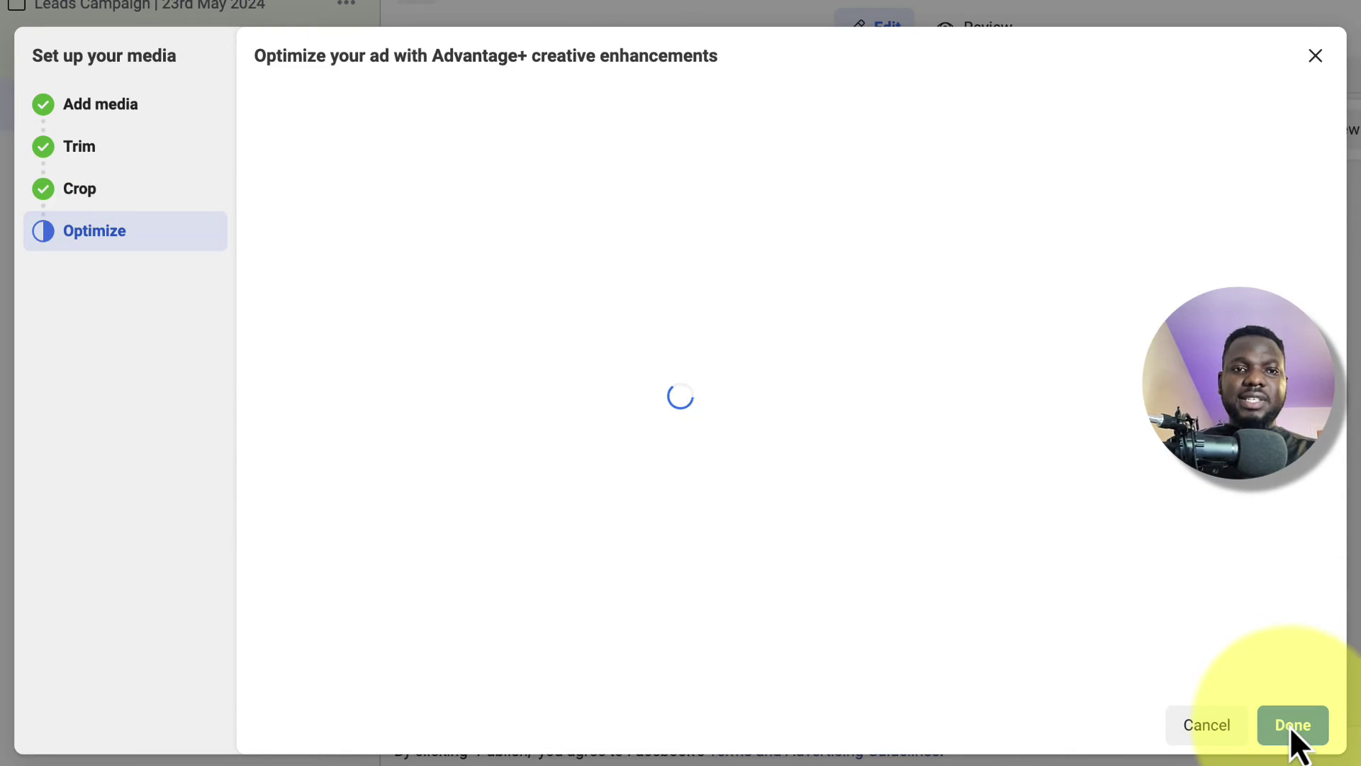
{"action": "scroll", "coordinate": [913, 445], "scroll_direction": "down", "scroll_amount": 3}
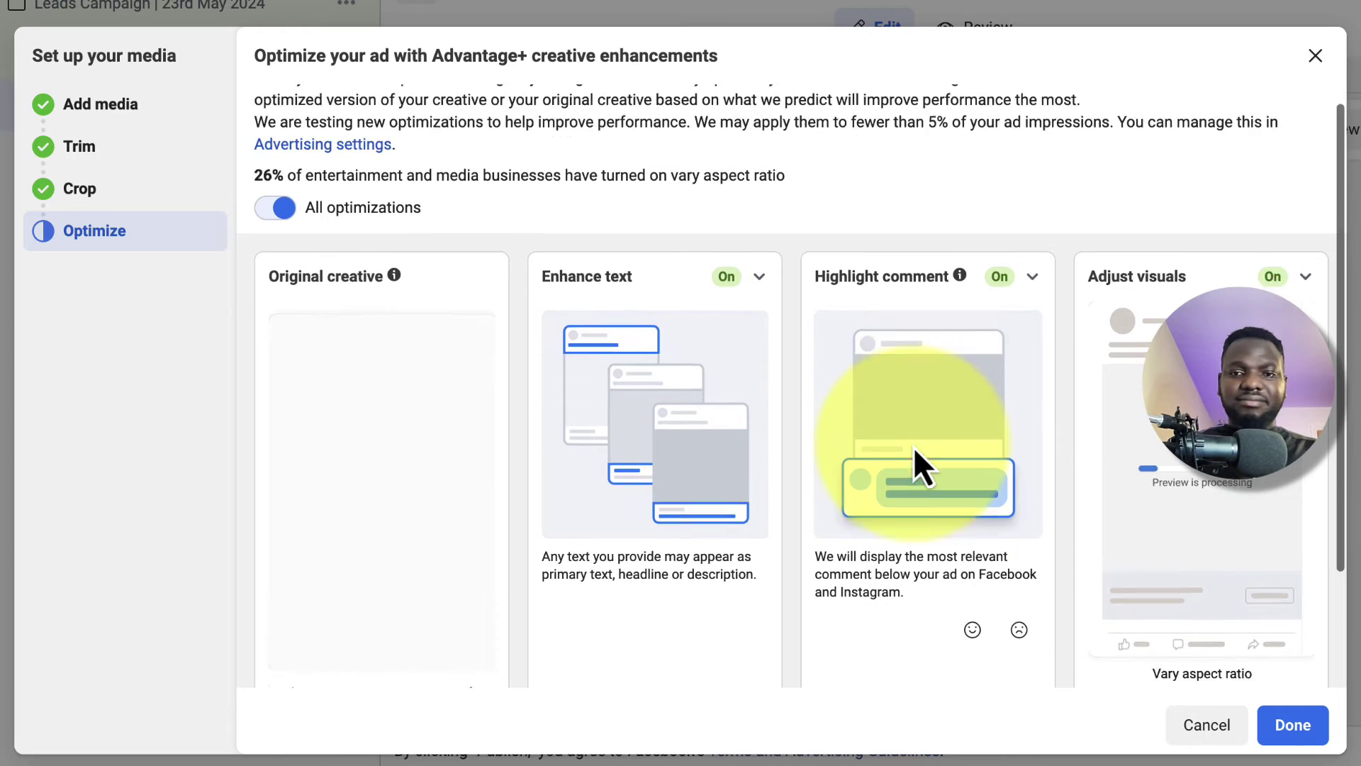
{"action": "scroll", "coordinate": [913, 445], "scroll_direction": "up", "scroll_amount": 3}
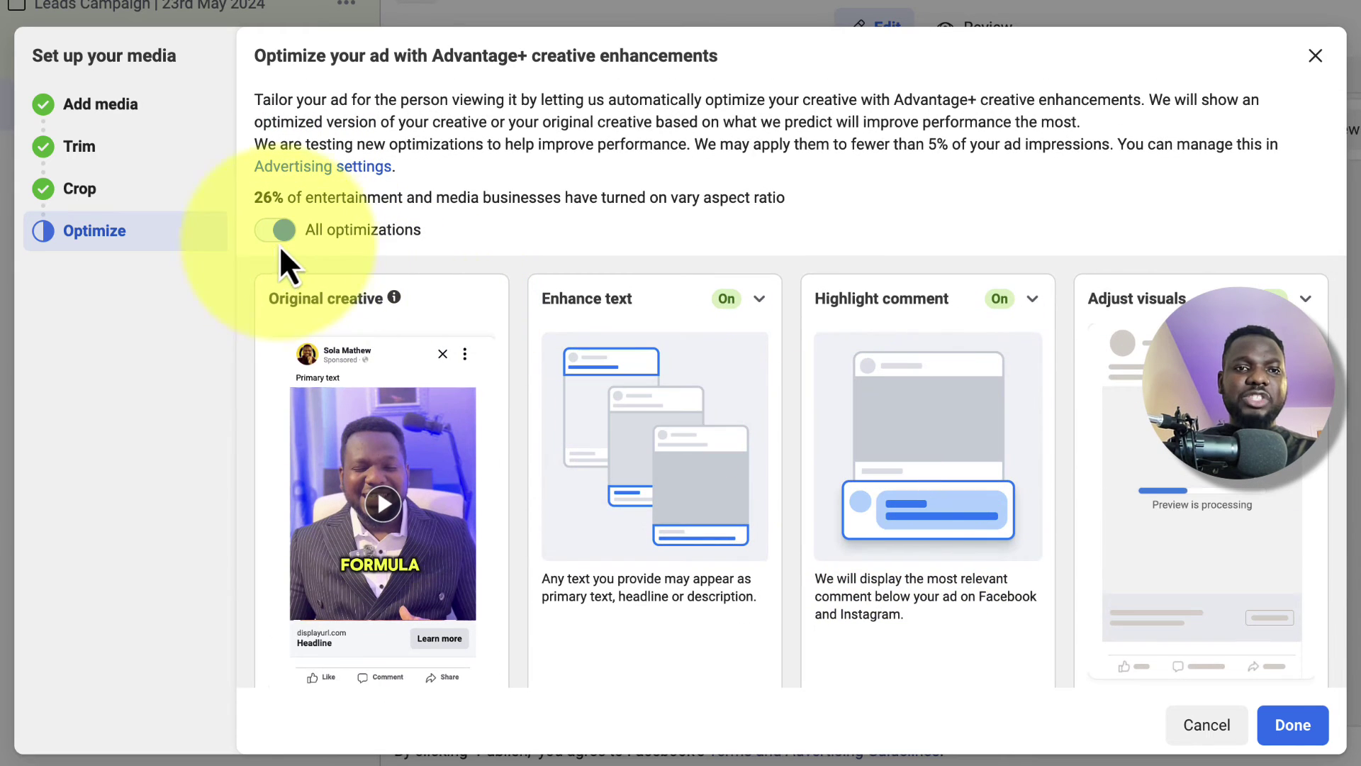
{"action": "scroll", "coordinate": [878, 488], "scroll_direction": "down", "scroll_amount": 3}
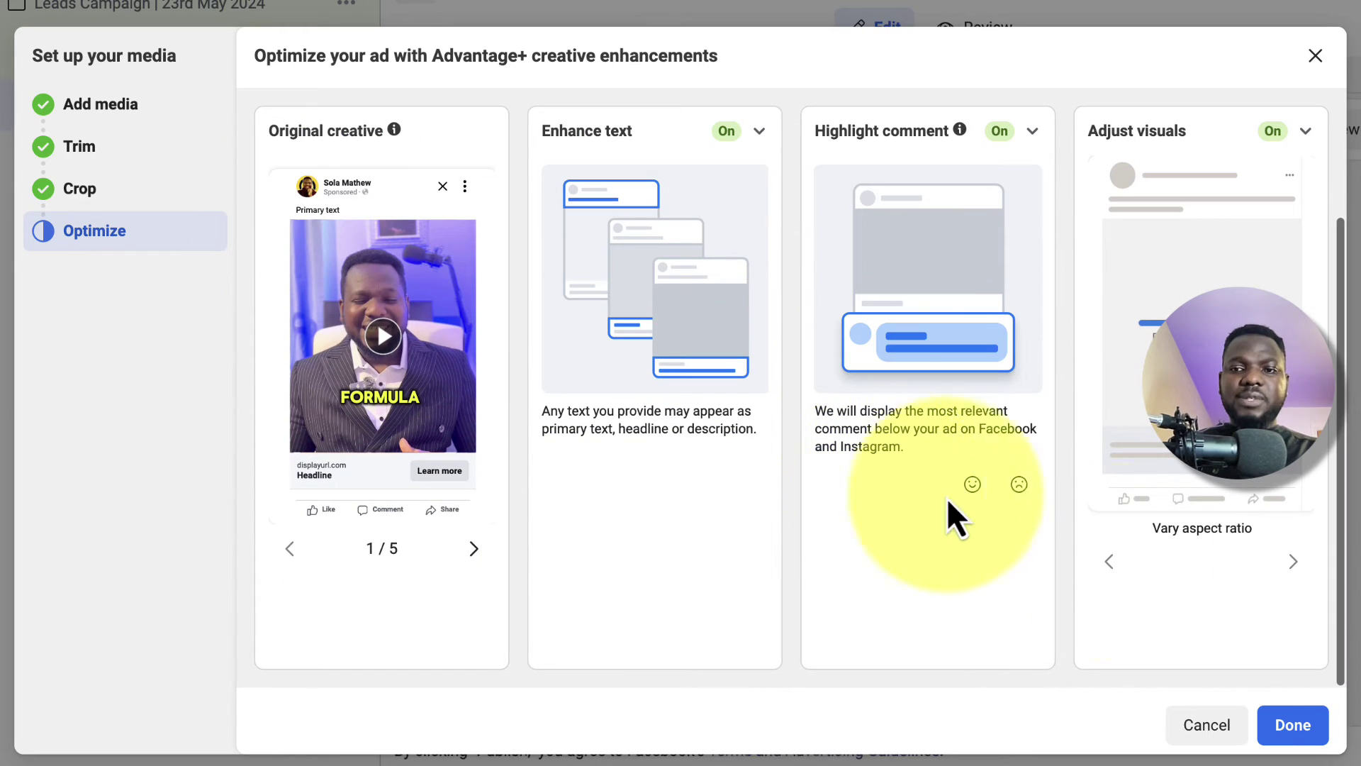
{"action": "left_click", "coordinate": [1299, 725]}
Step: Dismiss the suggestion to use the engaged-view attribution setting in the Ad creative section
{"action": "scroll", "coordinate": [780, 397], "scroll_direction": "down", "scroll_amount": 8}
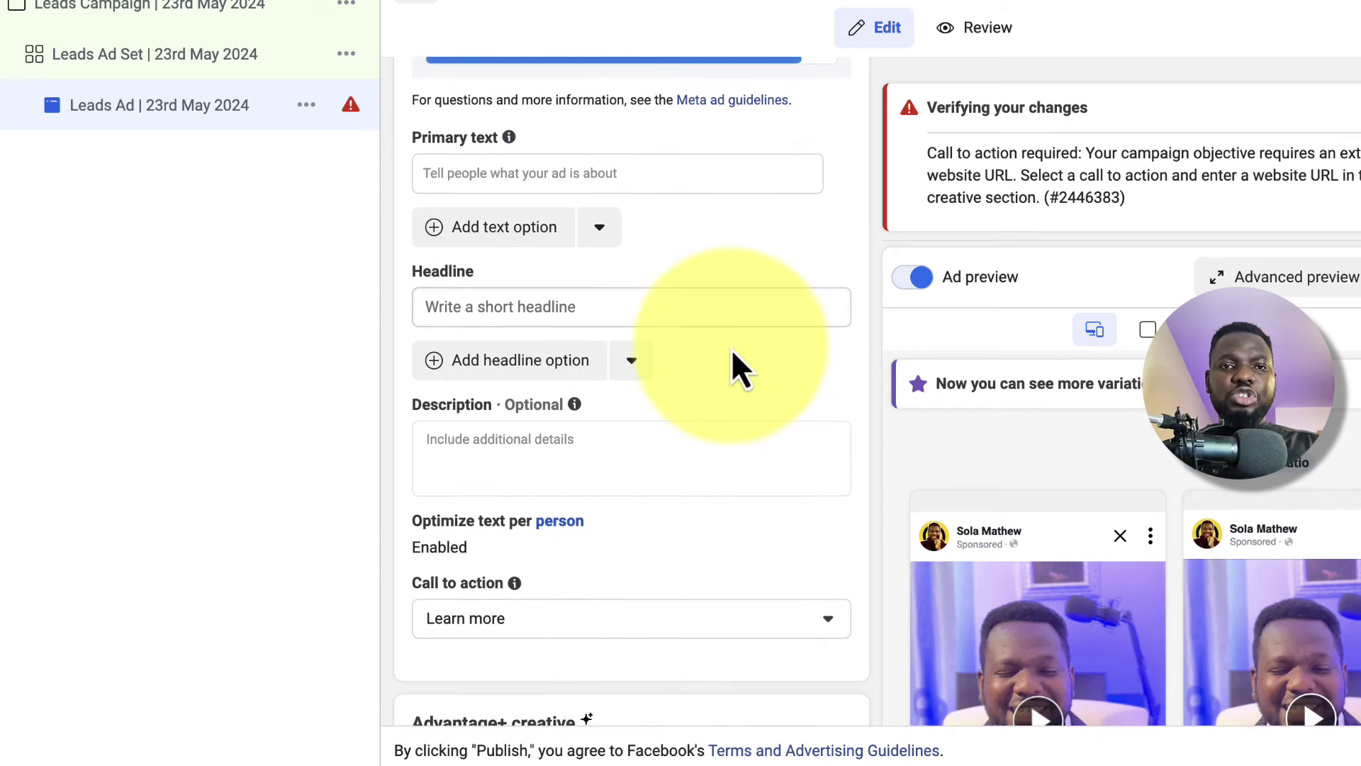
{"action": "scroll", "coordinate": [675, 255], "scroll_direction": "up", "scroll_amount": 7}
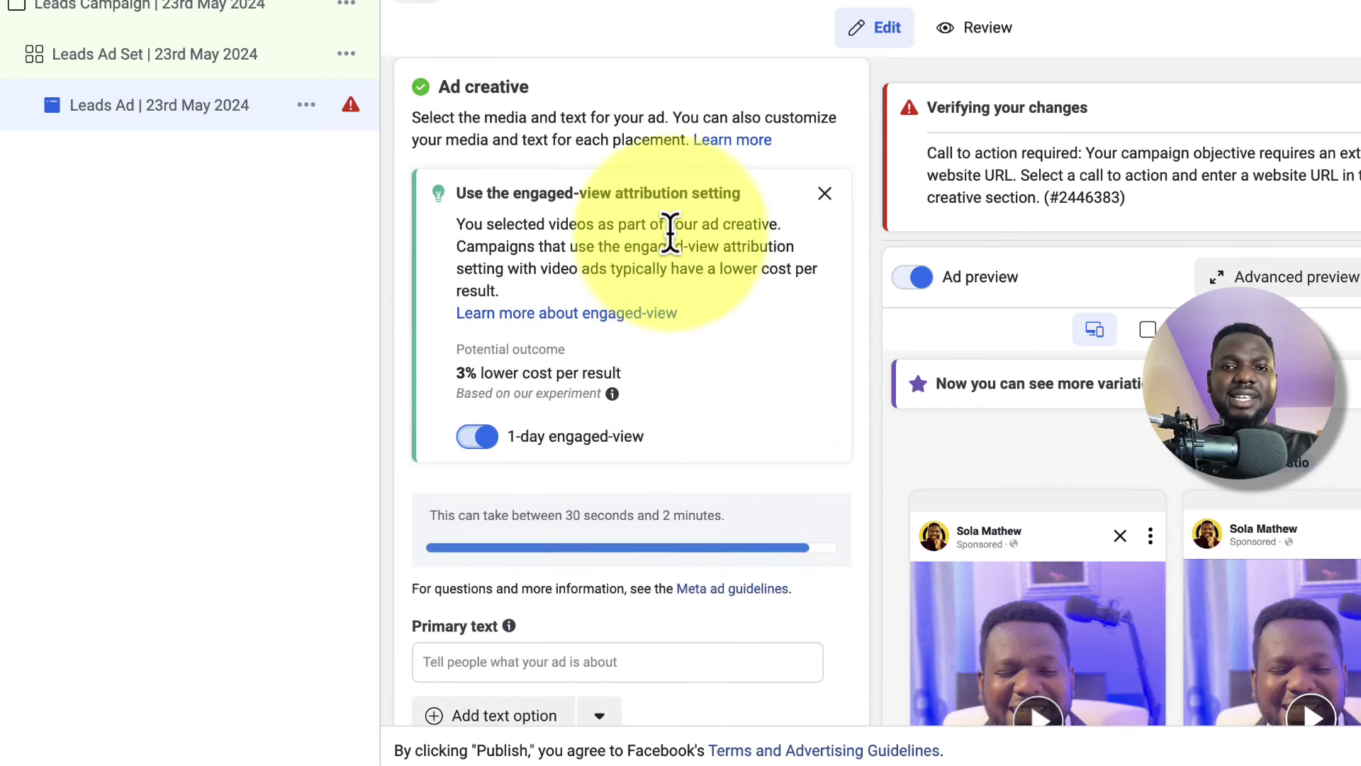
{"action": "scroll", "coordinate": [709, 241], "scroll_direction": "up", "scroll_amount": 1}
{"action": "left_click", "coordinate": [824, 273]}
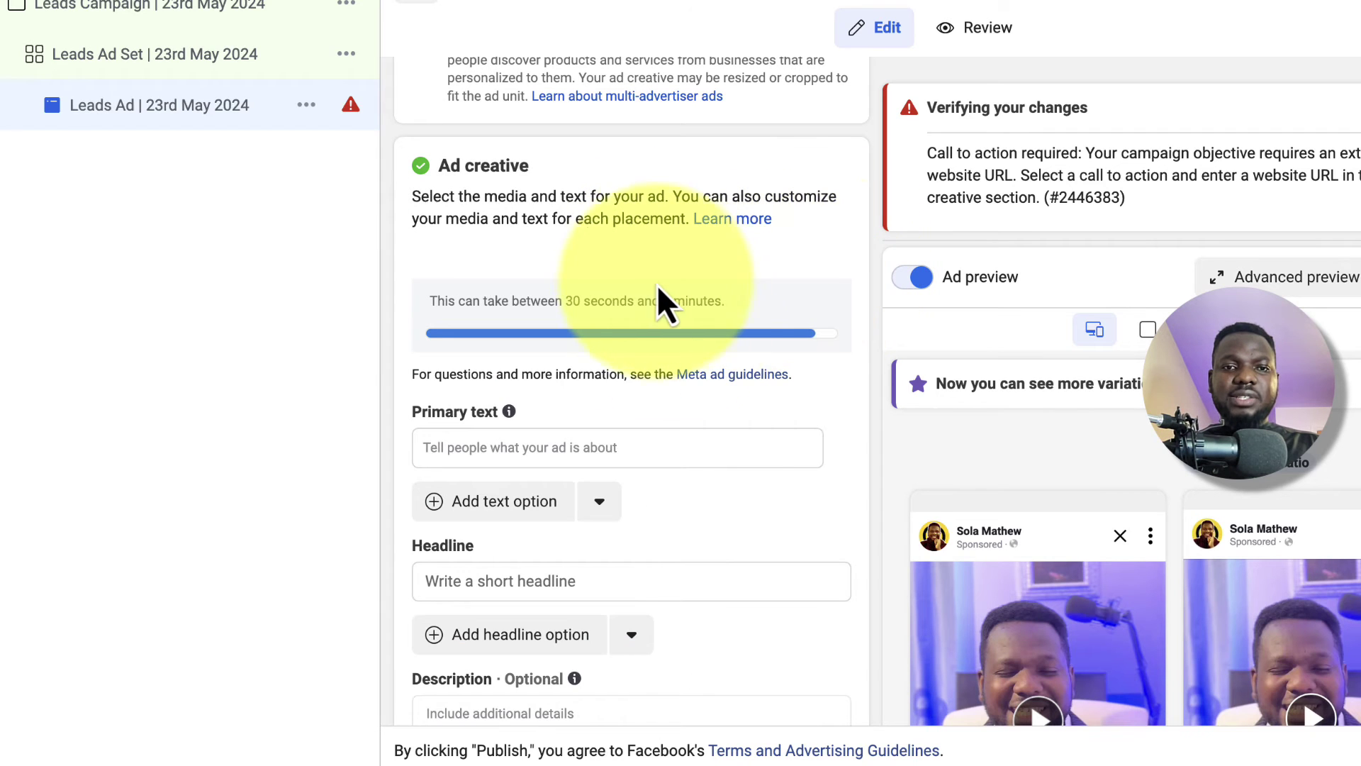
Step: Paste the copied ad copy beginning "Build Your Email List Like a Pro (£249 now FREE)" as the primary text
{"action": "scroll", "coordinate": [698, 447], "scroll_direction": "down", "scroll_amount": 5}
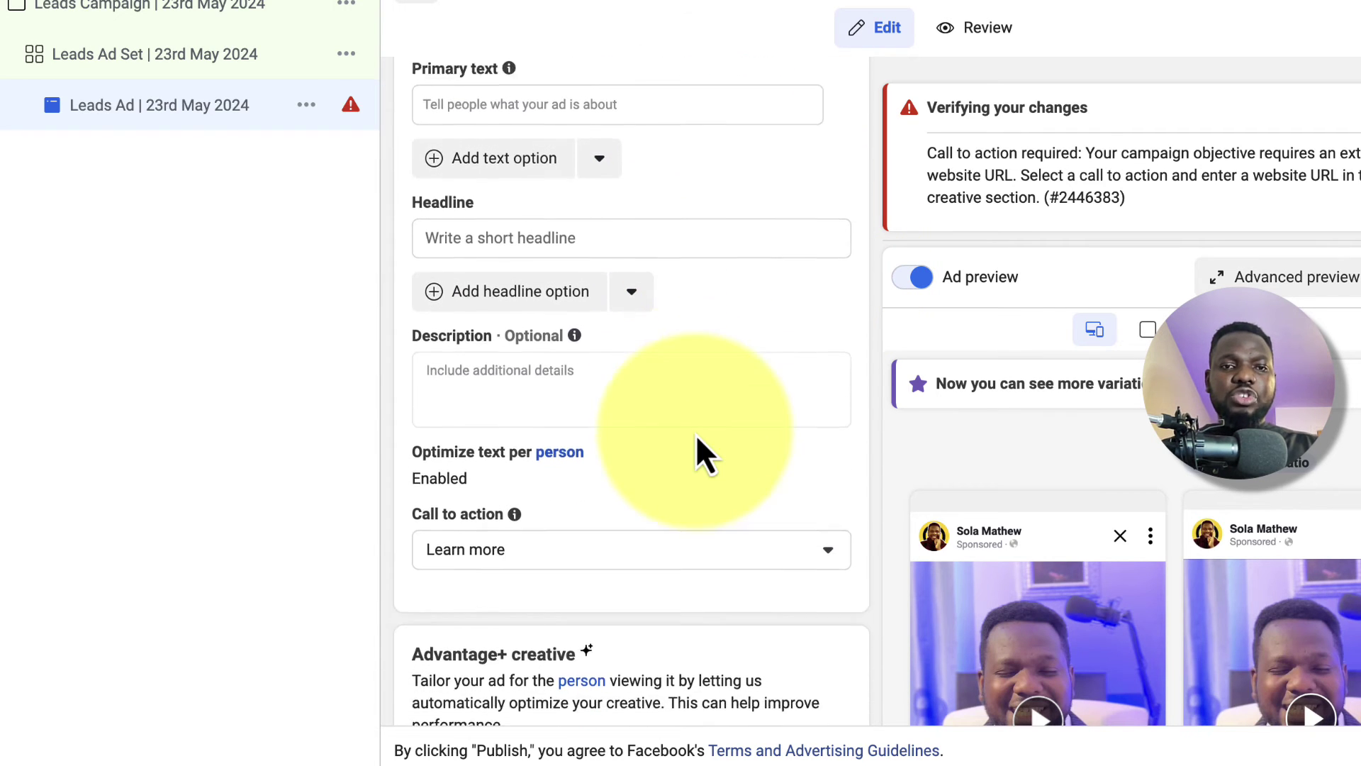
{"action": "scroll", "coordinate": [698, 450], "scroll_direction": "down", "scroll_amount": 3}
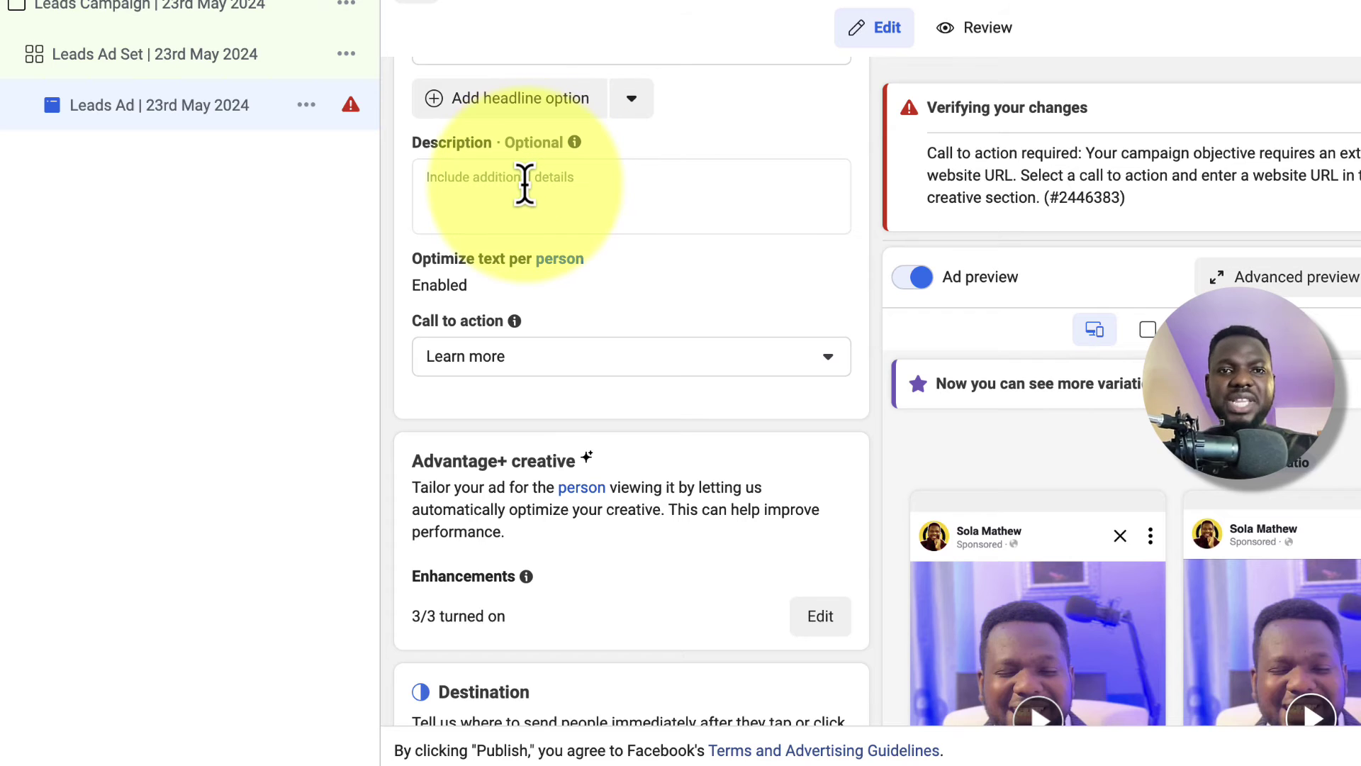
{"action": "scroll", "coordinate": [525, 185], "scroll_direction": "up", "scroll_amount": 4}
{"action": "left_click", "coordinate": [501, 214]}
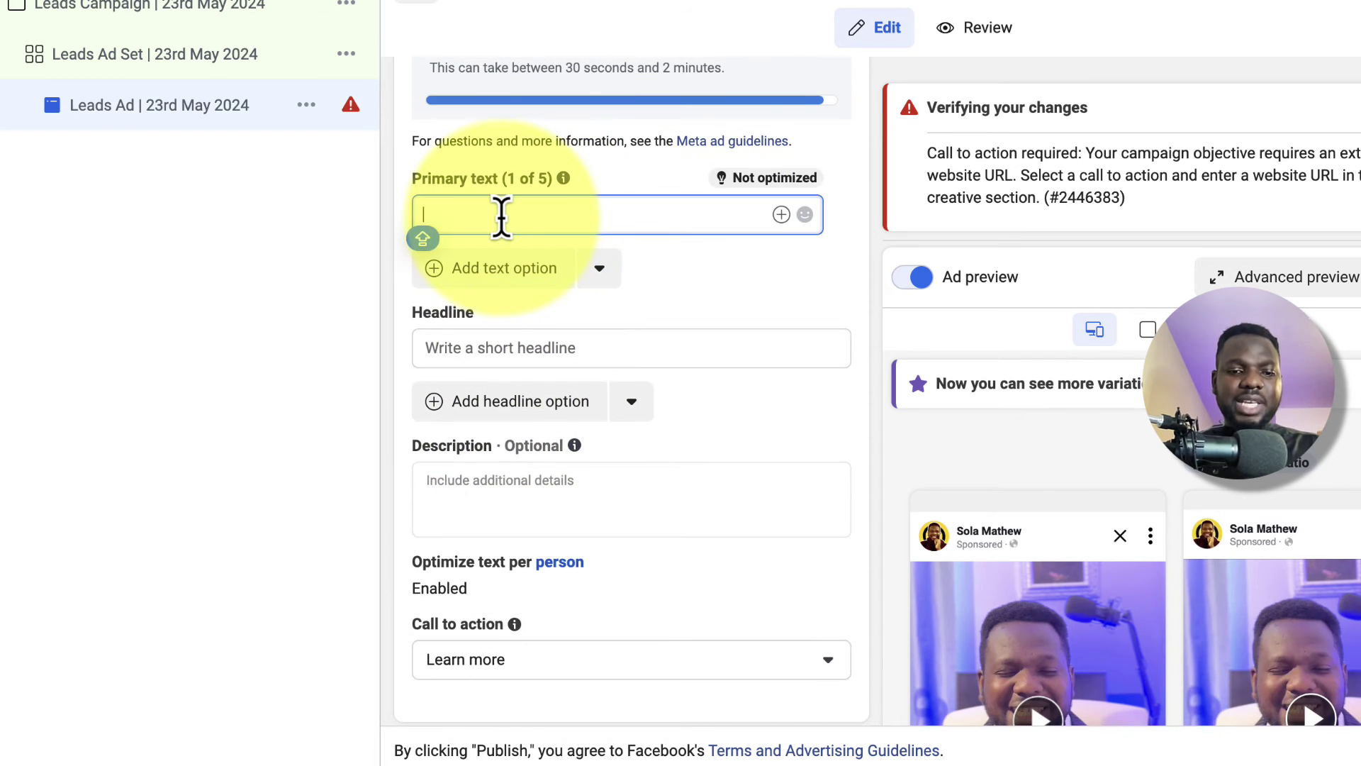
{"action": "key", "text": "ctrl+v"}
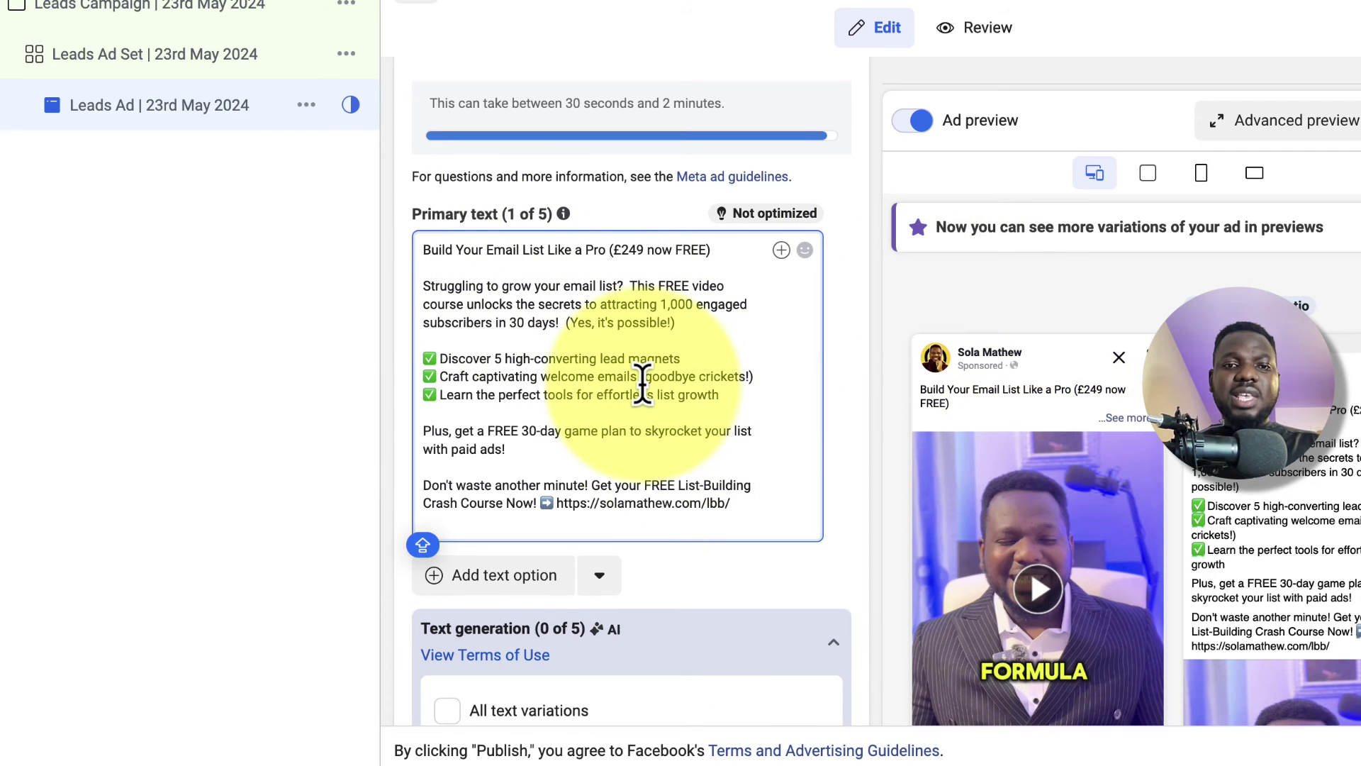
Step: Examine the link ending the primary text, the AI-generated text variations and the ad's Destination settings
{"action": "scroll", "coordinate": [642, 386], "scroll_direction": "down", "scroll_amount": 3}
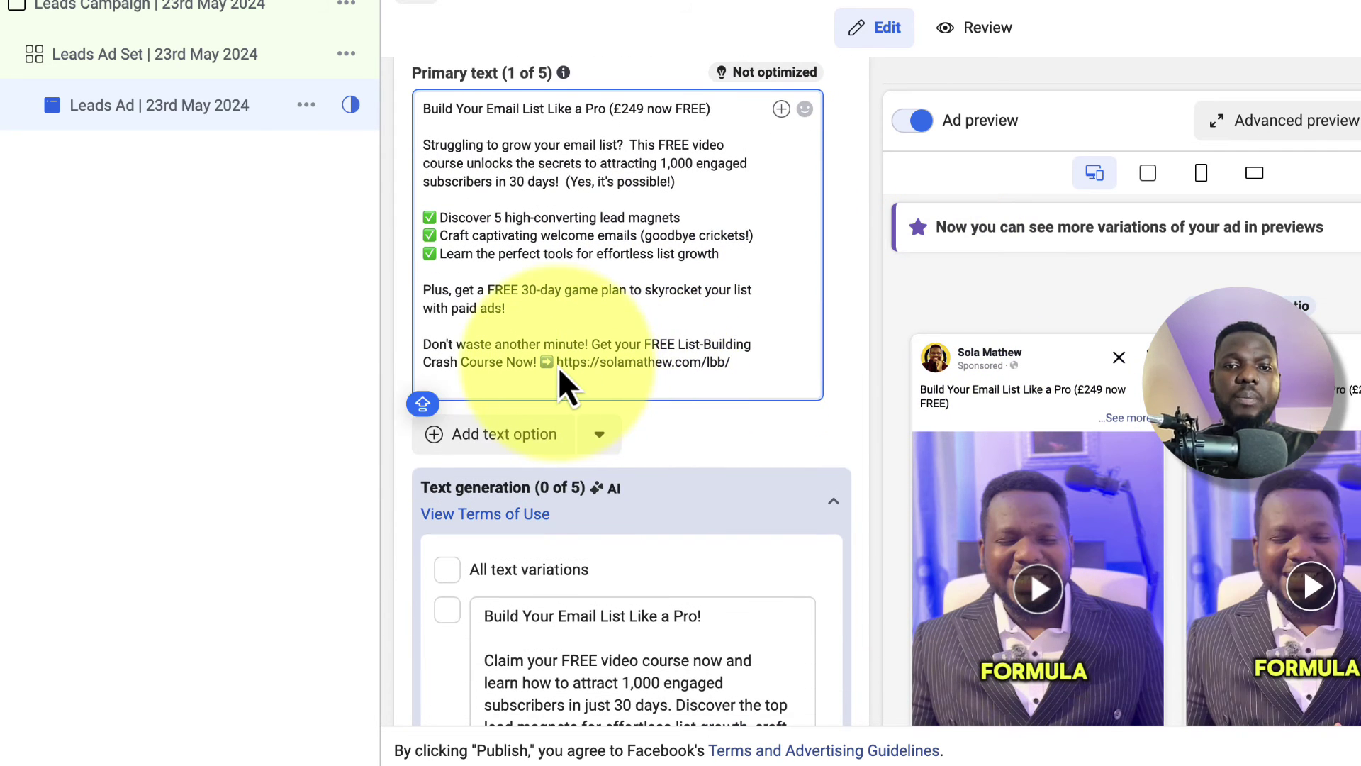
{"action": "left_click_drag", "start_coordinate": [564, 370], "coordinate": [740, 378]}
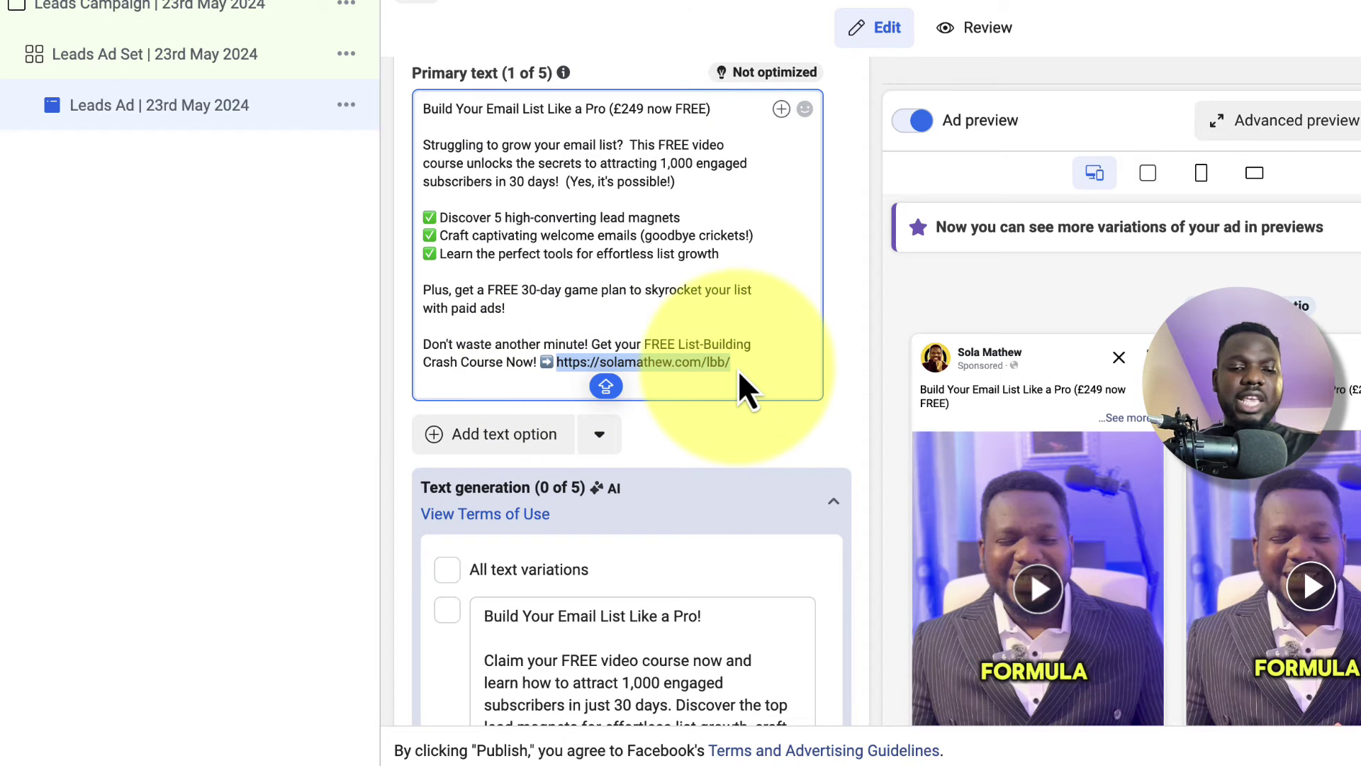
{"action": "scroll", "coordinate": [744, 389], "scroll_direction": "down", "scroll_amount": 4}
{"action": "scroll", "coordinate": [780, 440], "scroll_direction": "down", "scroll_amount": 3}
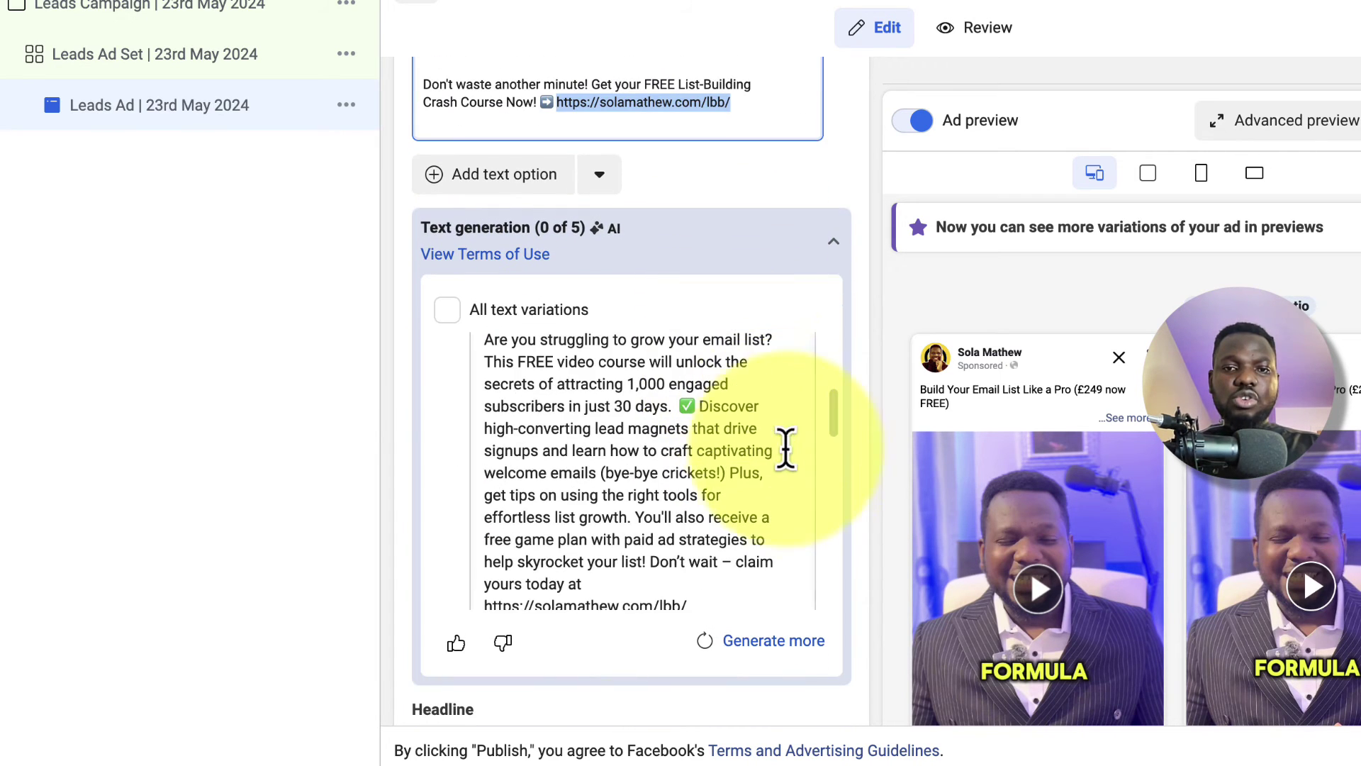
{"action": "scroll", "coordinate": [835, 249], "scroll_direction": "down", "scroll_amount": 10}
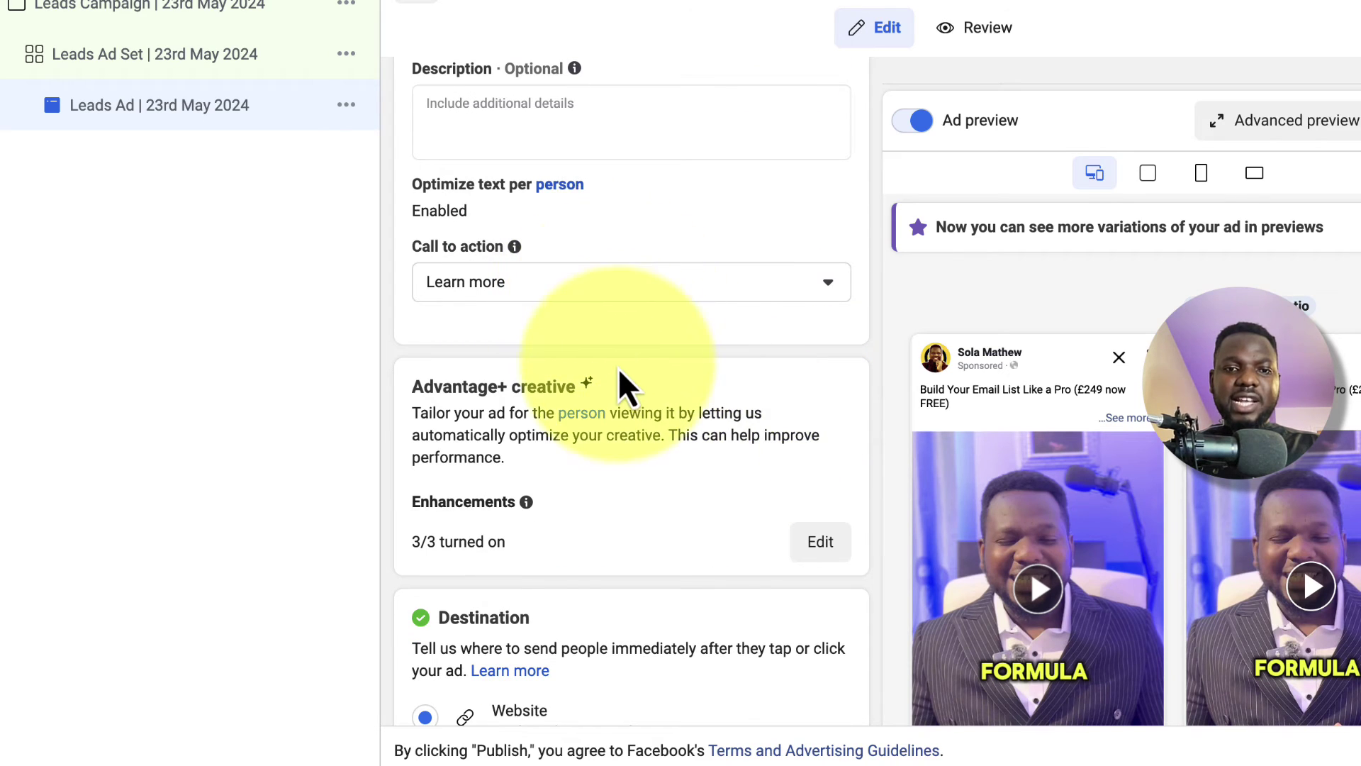
{"action": "scroll", "coordinate": [623, 390], "scroll_direction": "down", "scroll_amount": 5}
{"action": "scroll", "coordinate": [623, 389], "scroll_direction": "down", "scroll_amount": 3}
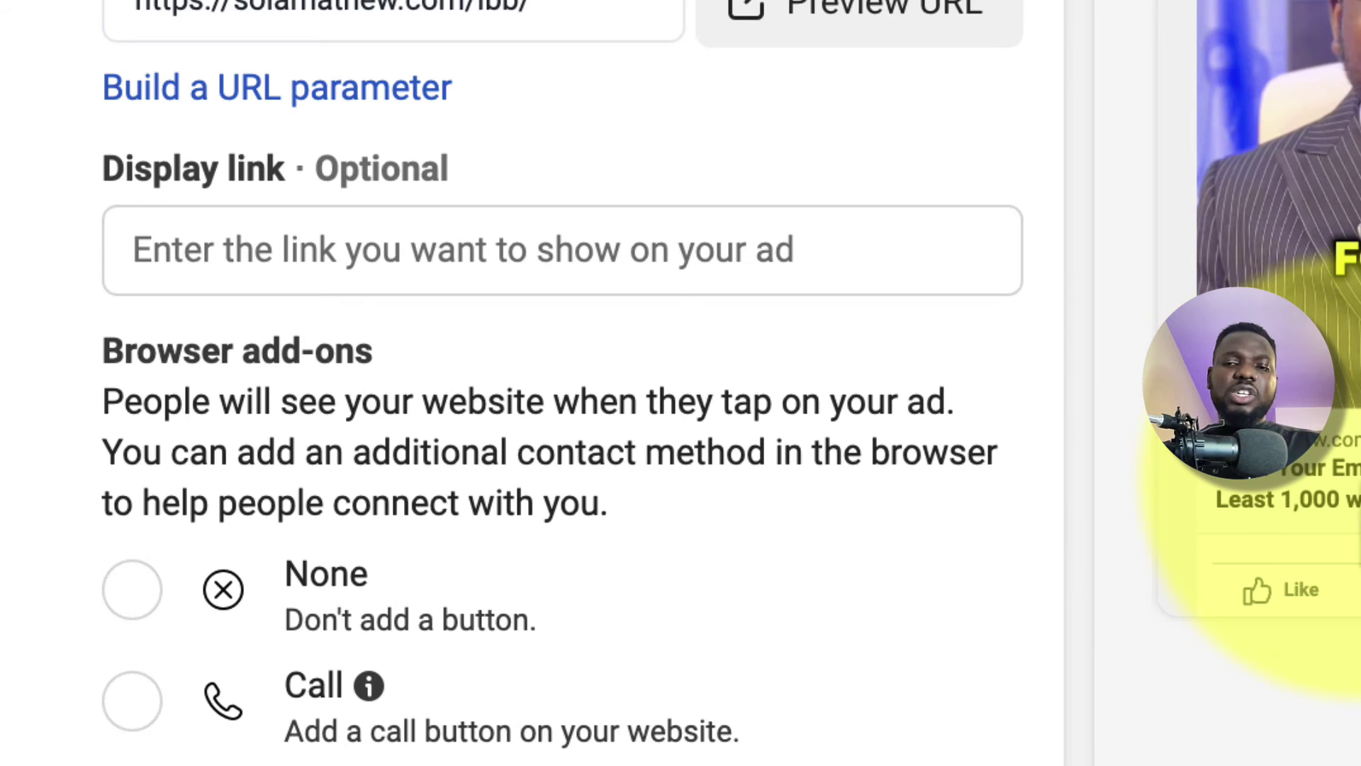
{"action": "scroll", "coordinate": [560, 22], "scroll_direction": "up", "scroll_amount": 5}
{"action": "scroll", "coordinate": [578, 25], "scroll_direction": "down", "scroll_amount": 4}
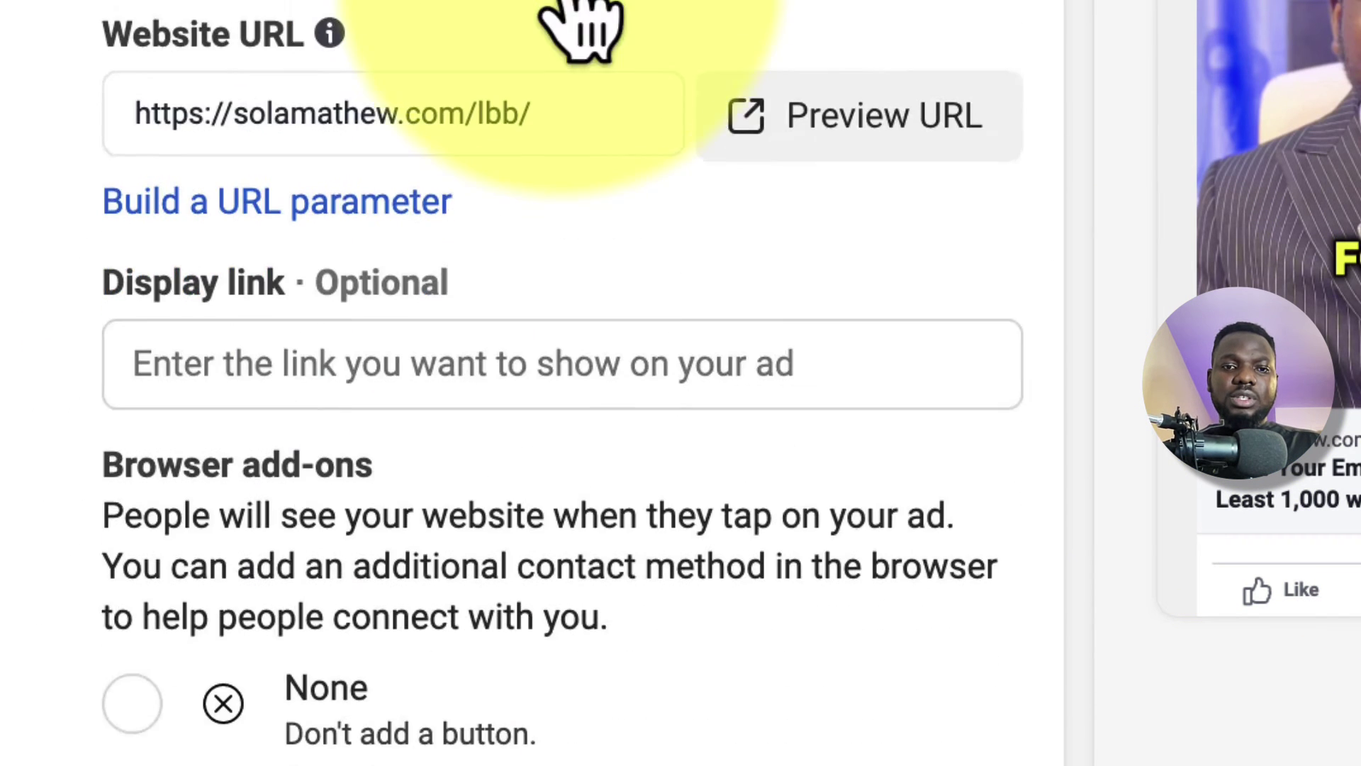
Step: Set the ad's headline to "Get the Course for FREE Today" and check it in the ad preview
{"action": "scroll", "coordinate": [574, 28], "scroll_direction": "up", "scroll_amount": 8}
{"action": "scroll", "coordinate": [567, 7], "scroll_direction": "up", "scroll_amount": 3}
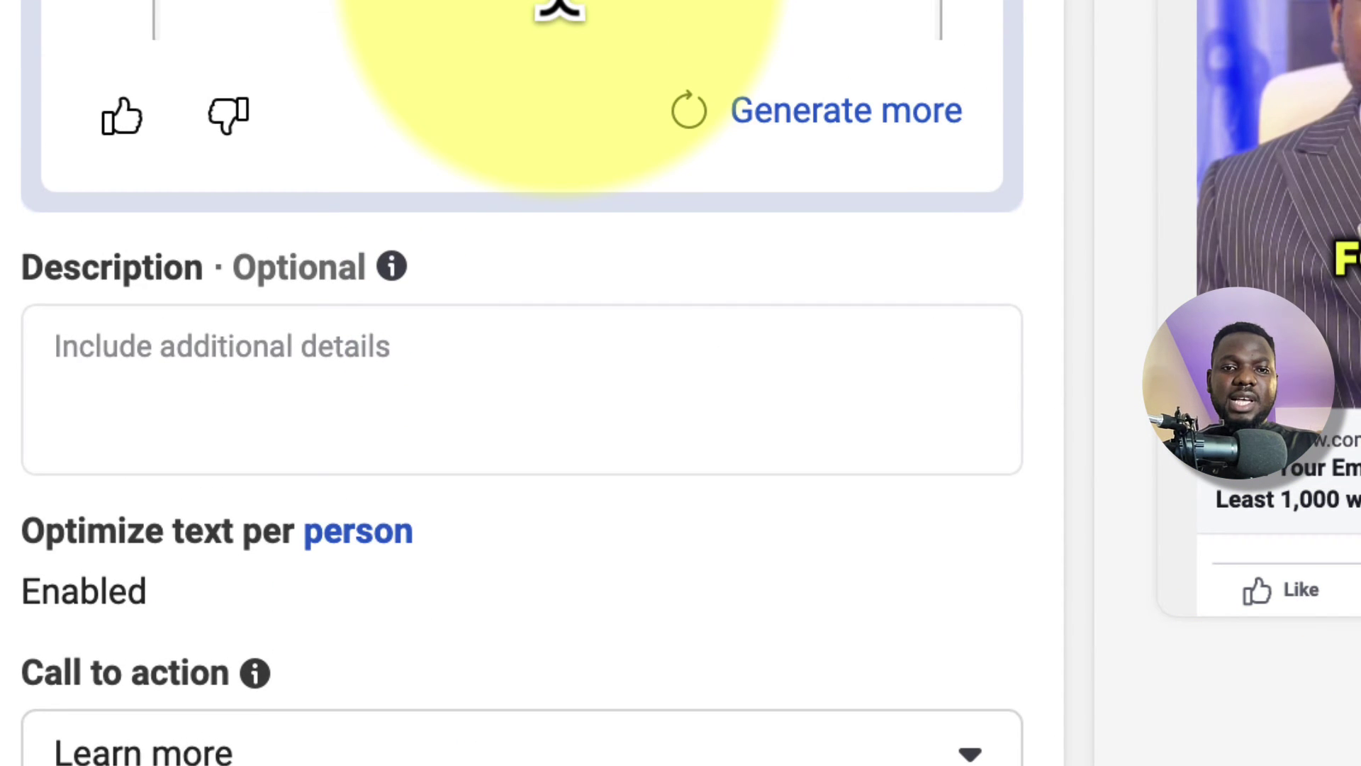
{"action": "scroll", "coordinate": [897, 7], "scroll_direction": "up", "scroll_amount": 12}
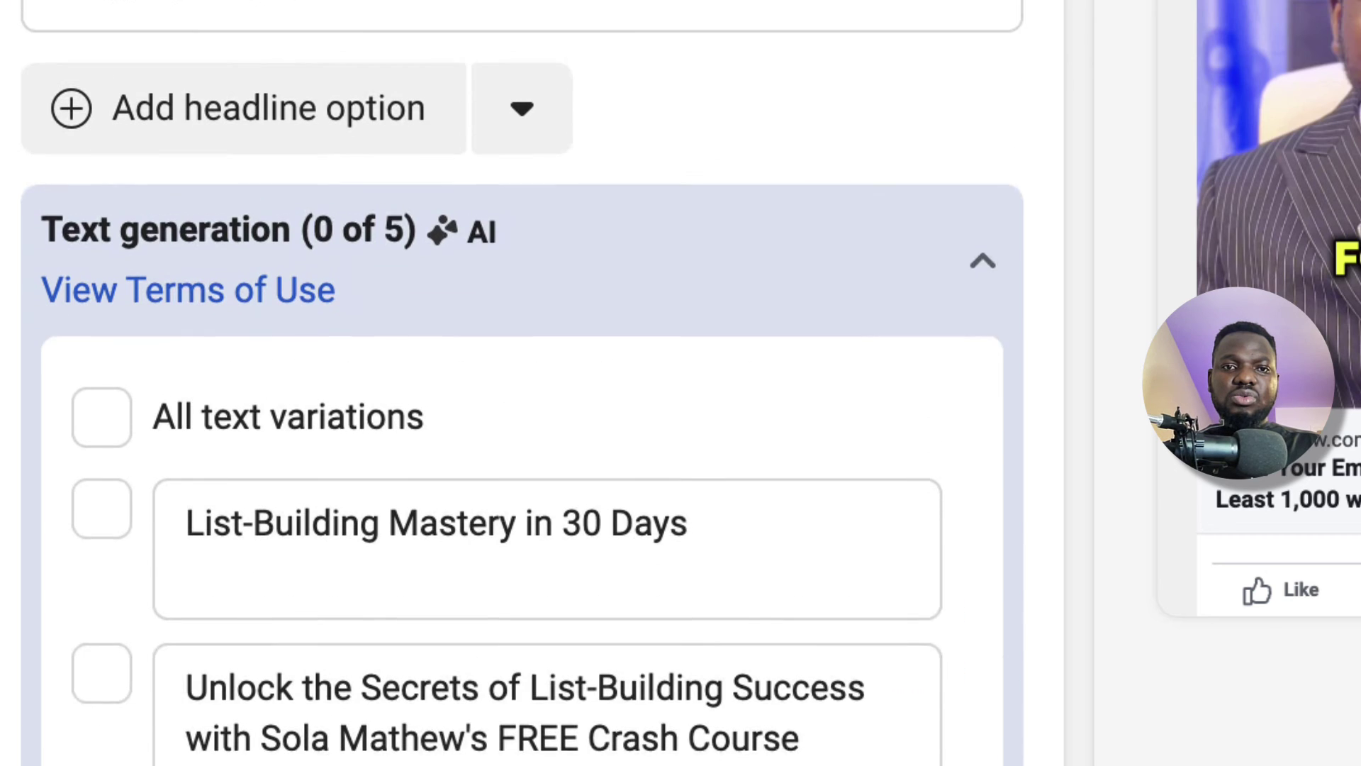
{"action": "scroll", "coordinate": [751, 11], "scroll_direction": "up", "scroll_amount": 1}
{"action": "left_click", "coordinate": [190, 15]}
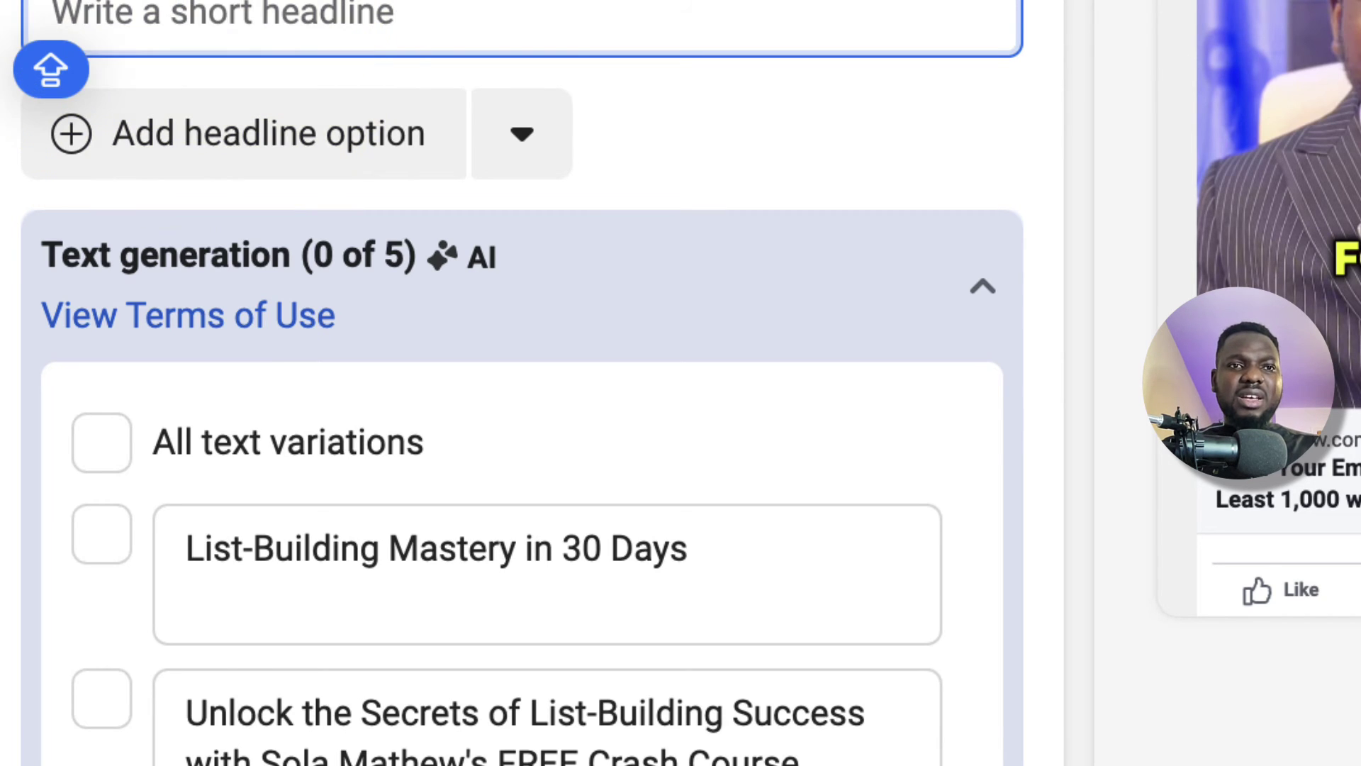
{"action": "left_click", "coordinate": [205, 5]}
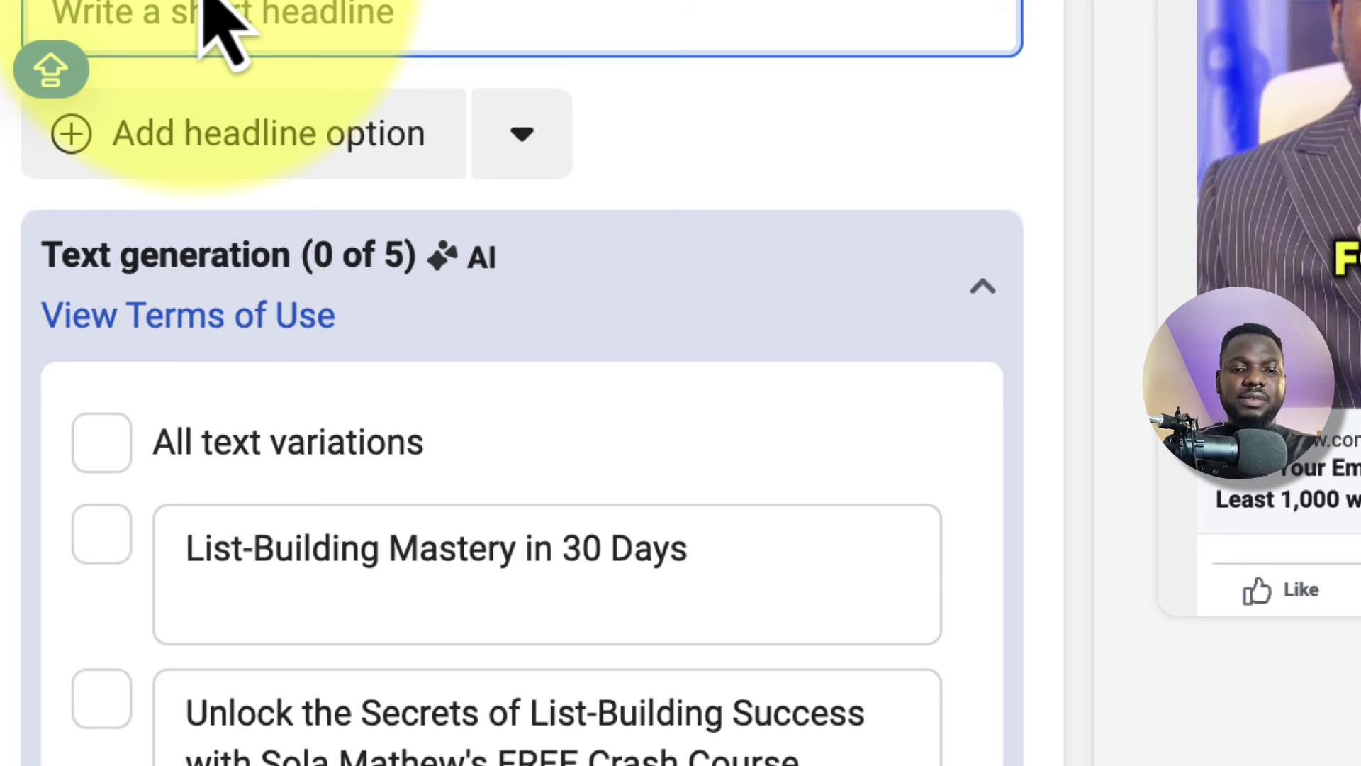
{"action": "type", "text": "Get the Course for"}
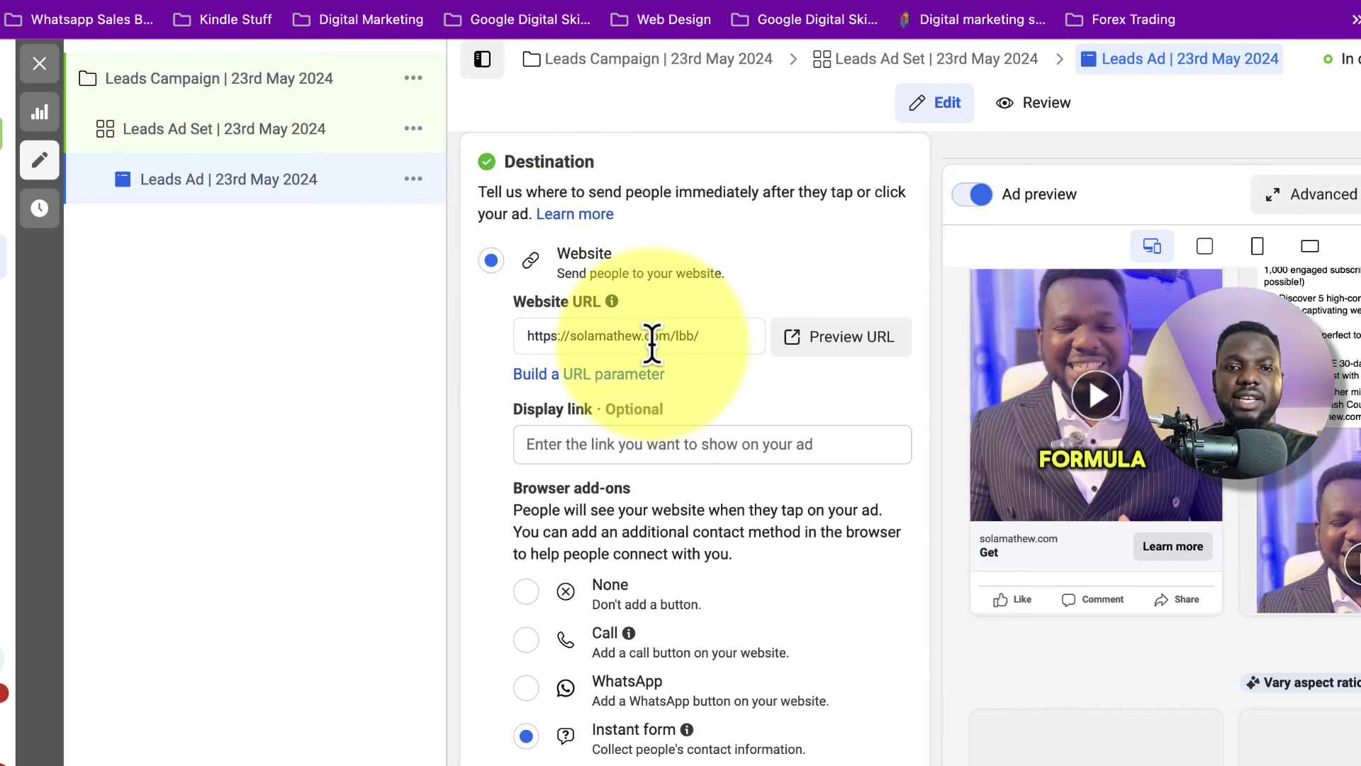
{"action": "scroll", "coordinate": [652, 345], "scroll_direction": "up", "scroll_amount": 12}
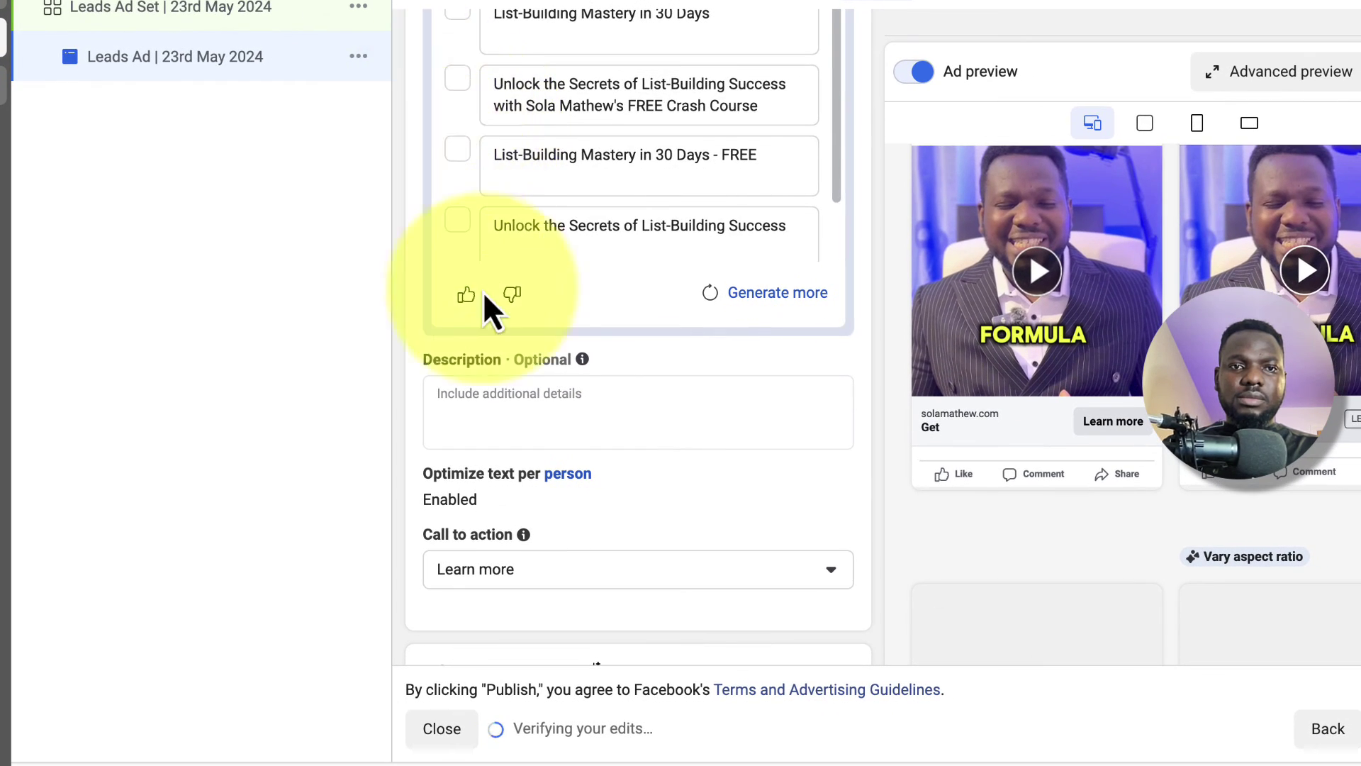
{"action": "scroll", "coordinate": [496, 319], "scroll_direction": "up", "scroll_amount": 5}
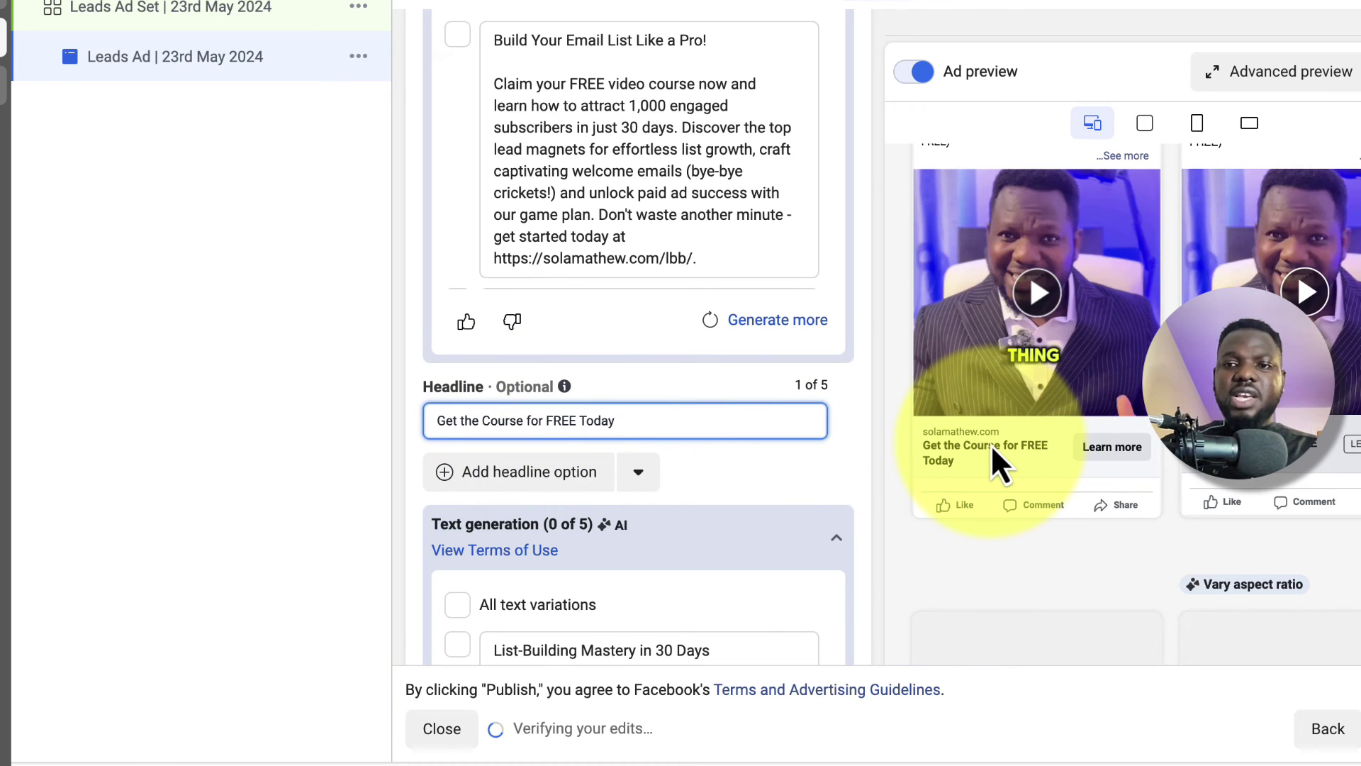
Step: Set the browser add-ons of the ad's website destination to None instead of the instant form
{"action": "scroll", "coordinate": [759, 354], "scroll_direction": "down", "scroll_amount": 5}
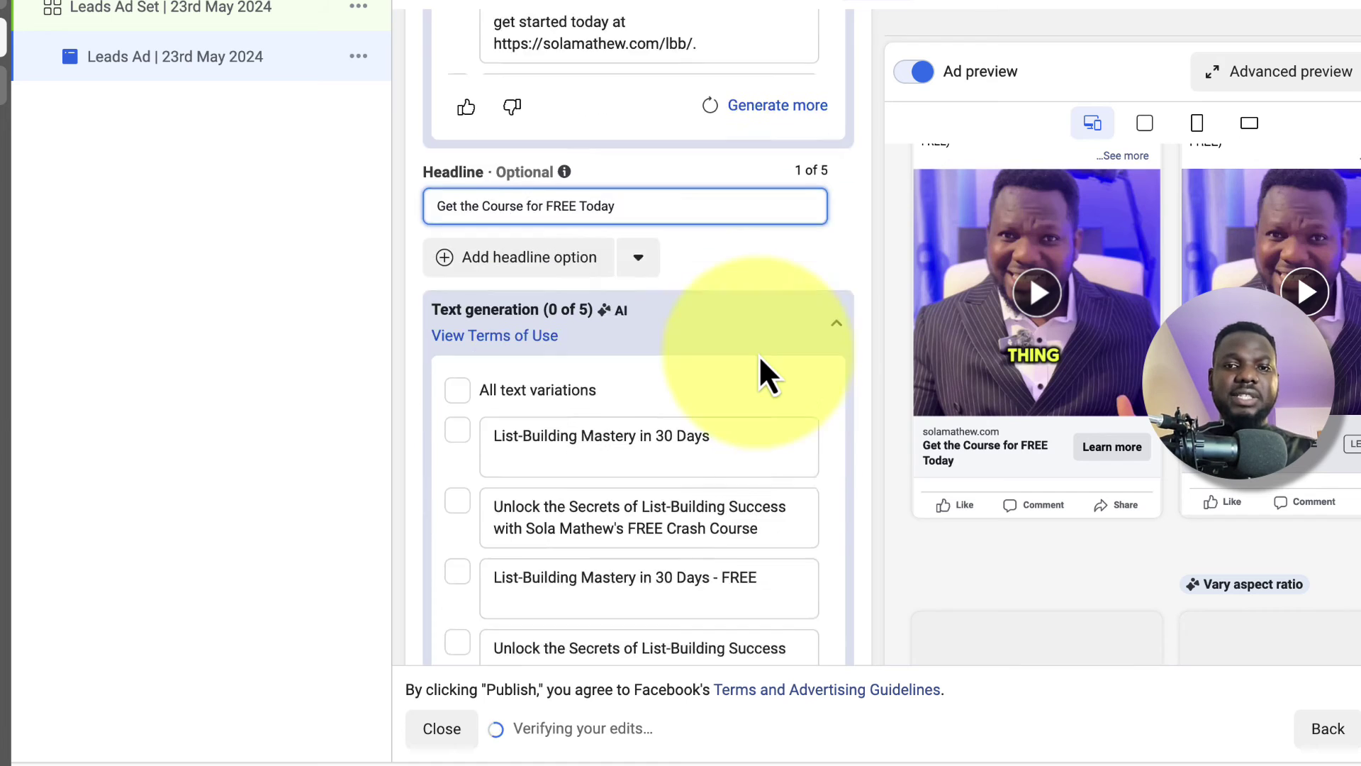
{"action": "scroll", "coordinate": [806, 110], "scroll_direction": "down", "scroll_amount": 15}
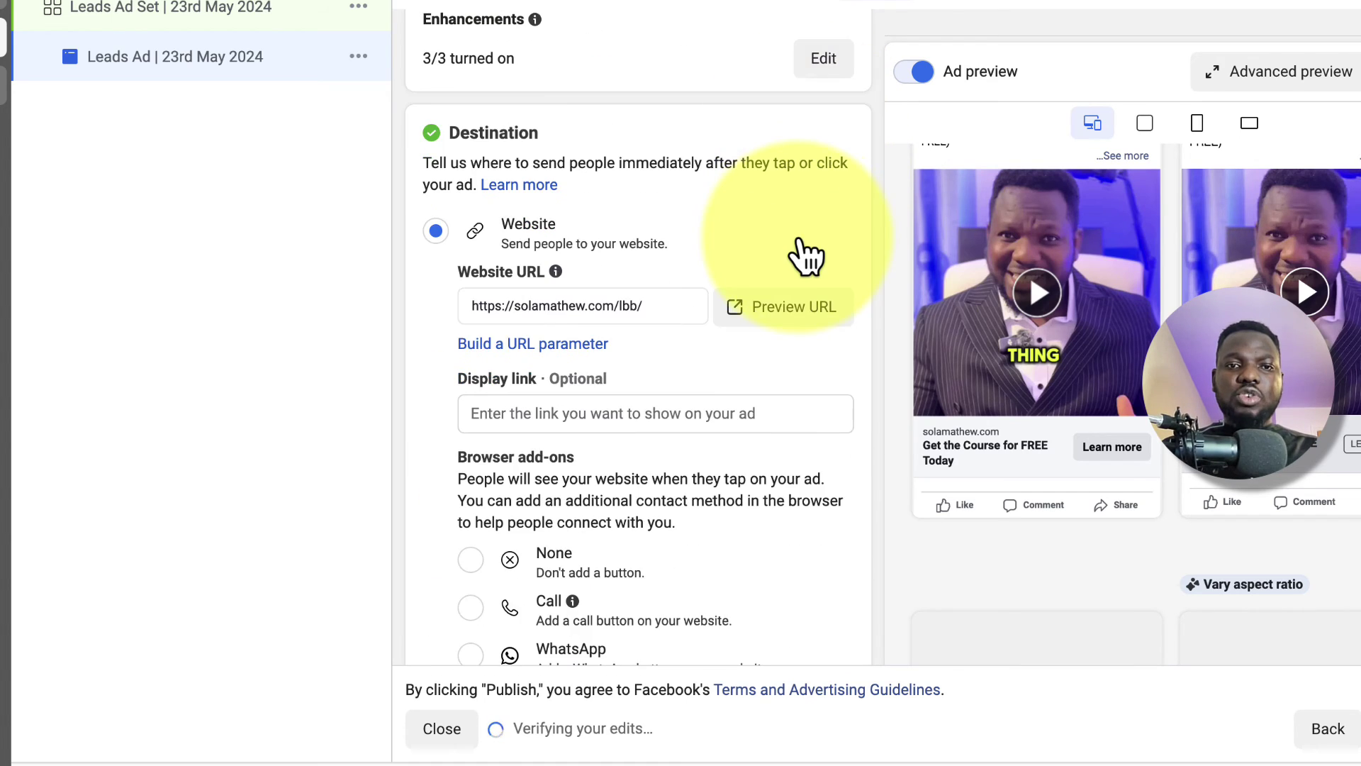
{"action": "scroll", "coordinate": [801, 245], "scroll_direction": "down", "scroll_amount": 2}
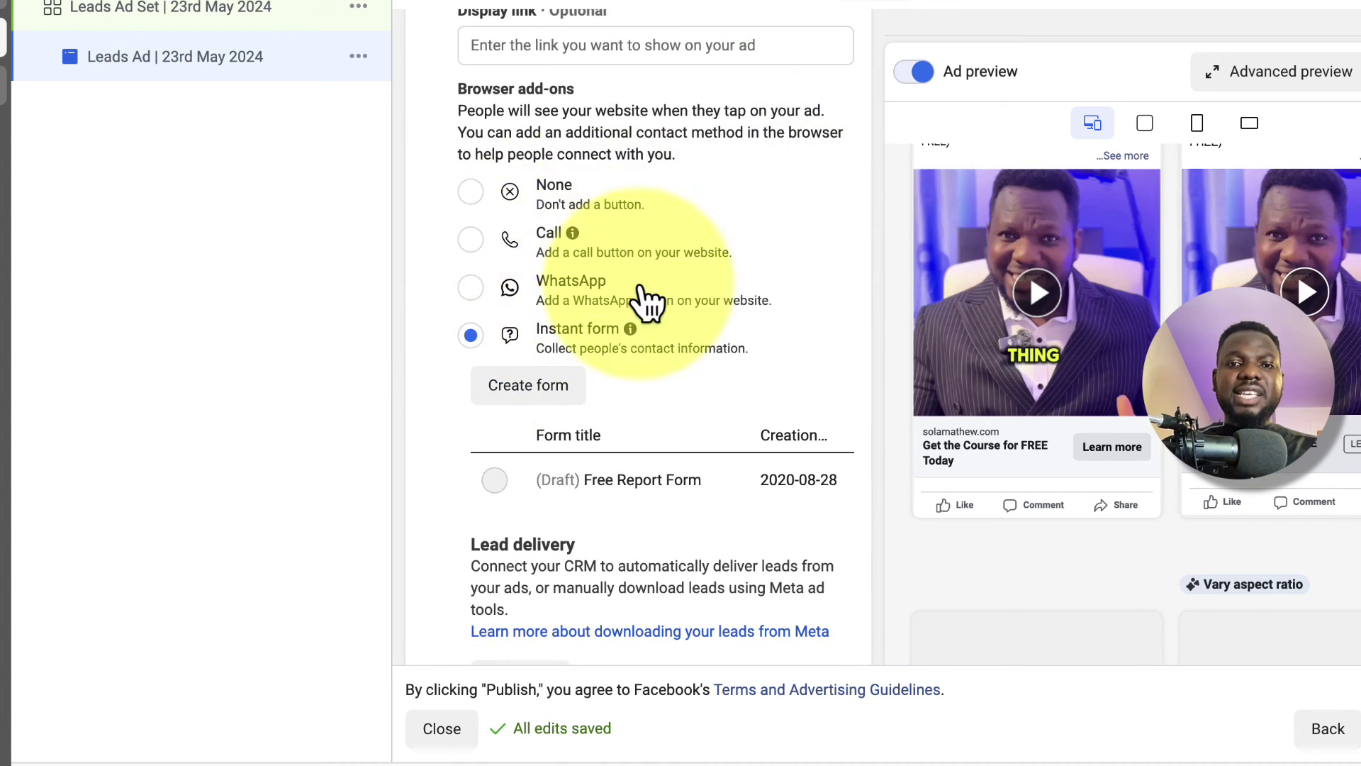
{"action": "scroll", "coordinate": [653, 349], "scroll_direction": "up", "scroll_amount": 3}
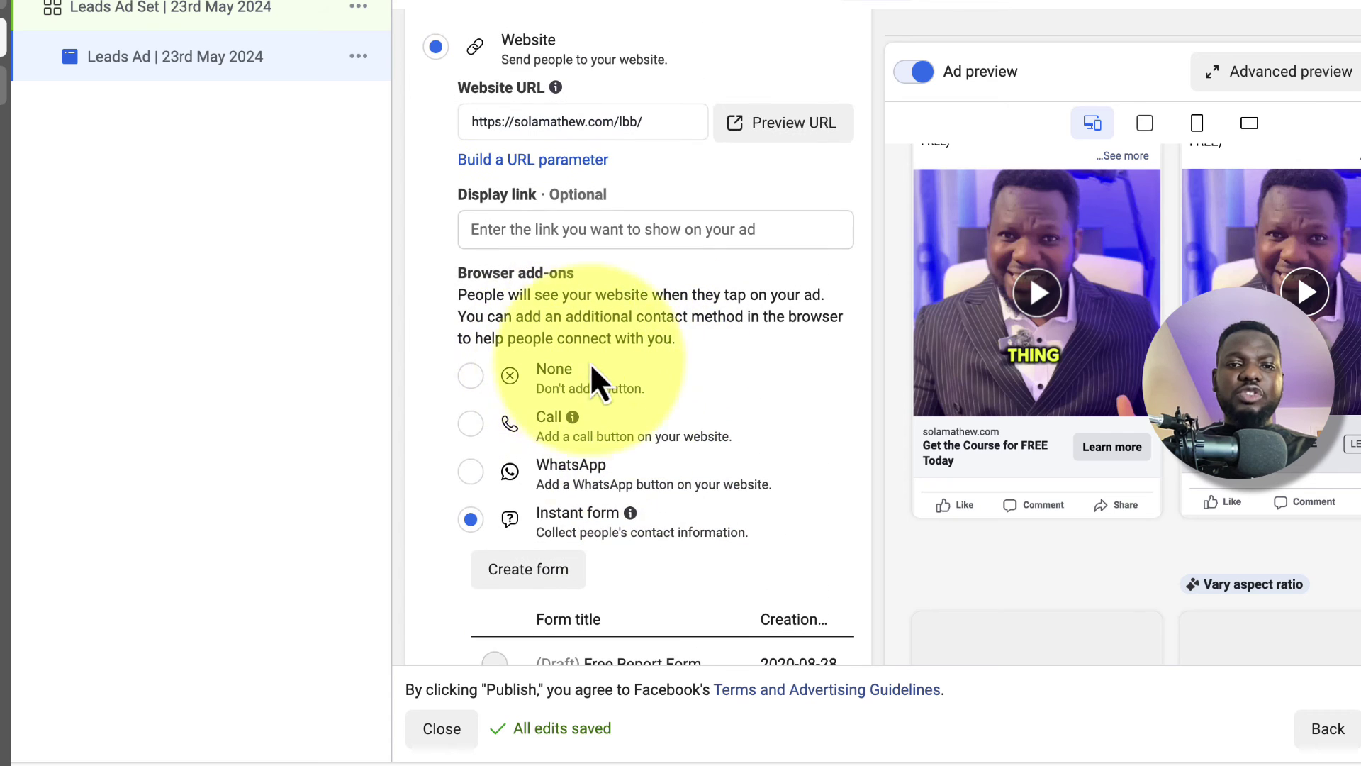
{"action": "scroll", "coordinate": [547, 370], "scroll_direction": "down", "scroll_amount": 4}
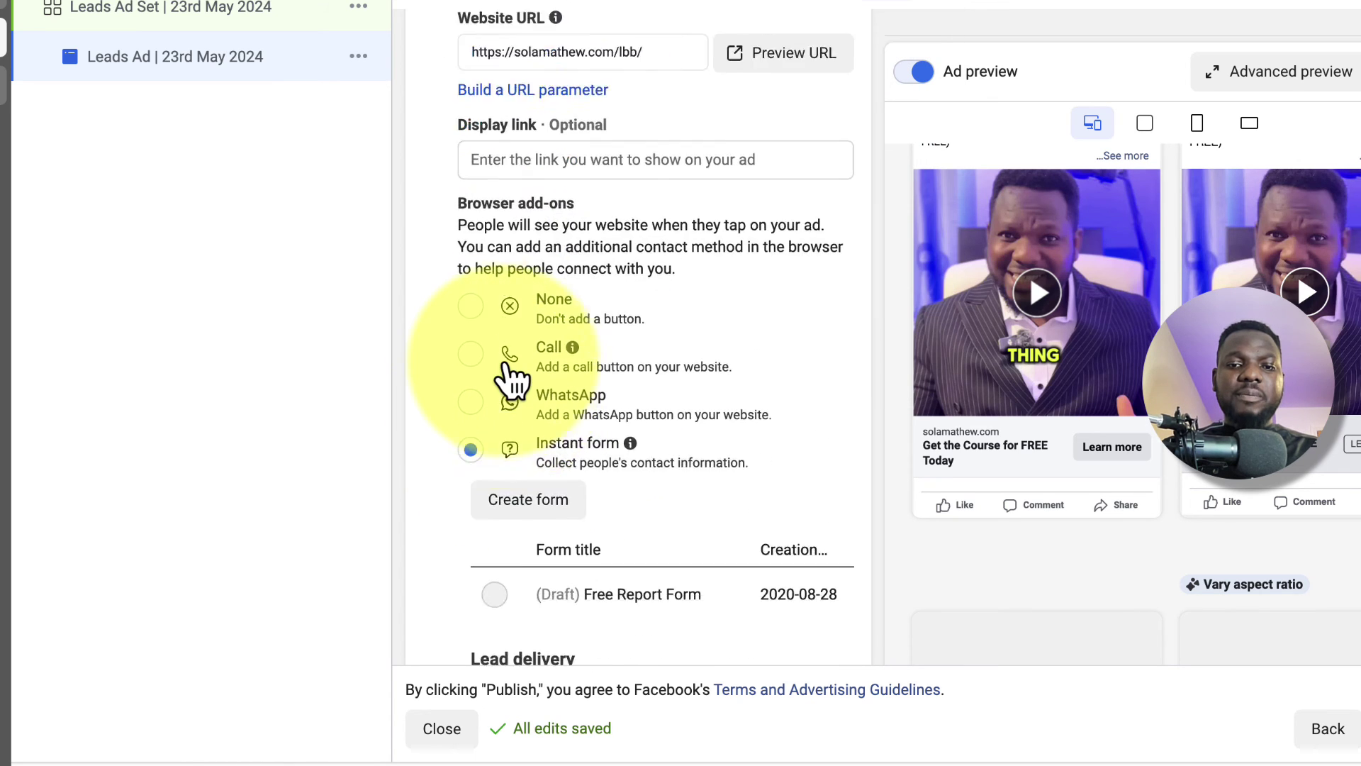
{"action": "scroll", "coordinate": [504, 364], "scroll_direction": "up", "scroll_amount": 3}
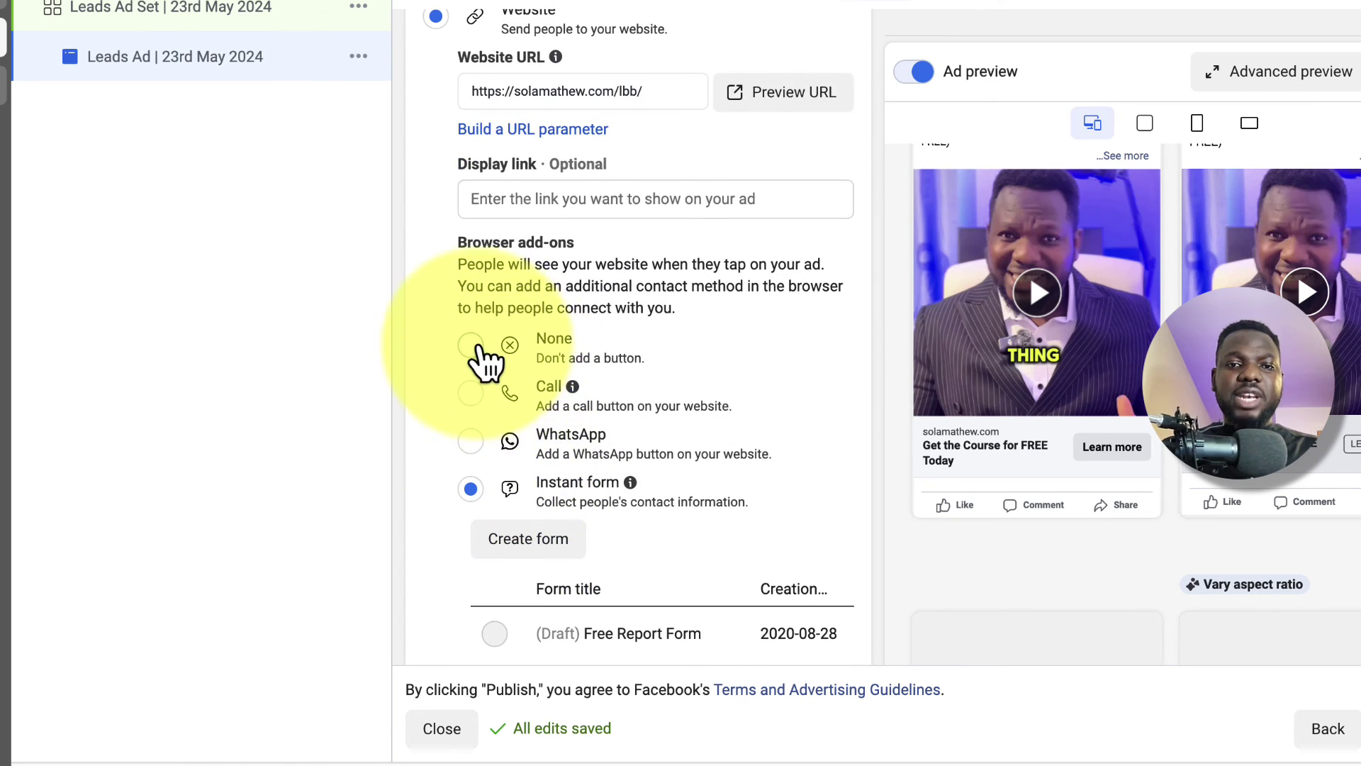
{"action": "left_click", "coordinate": [472, 346]}
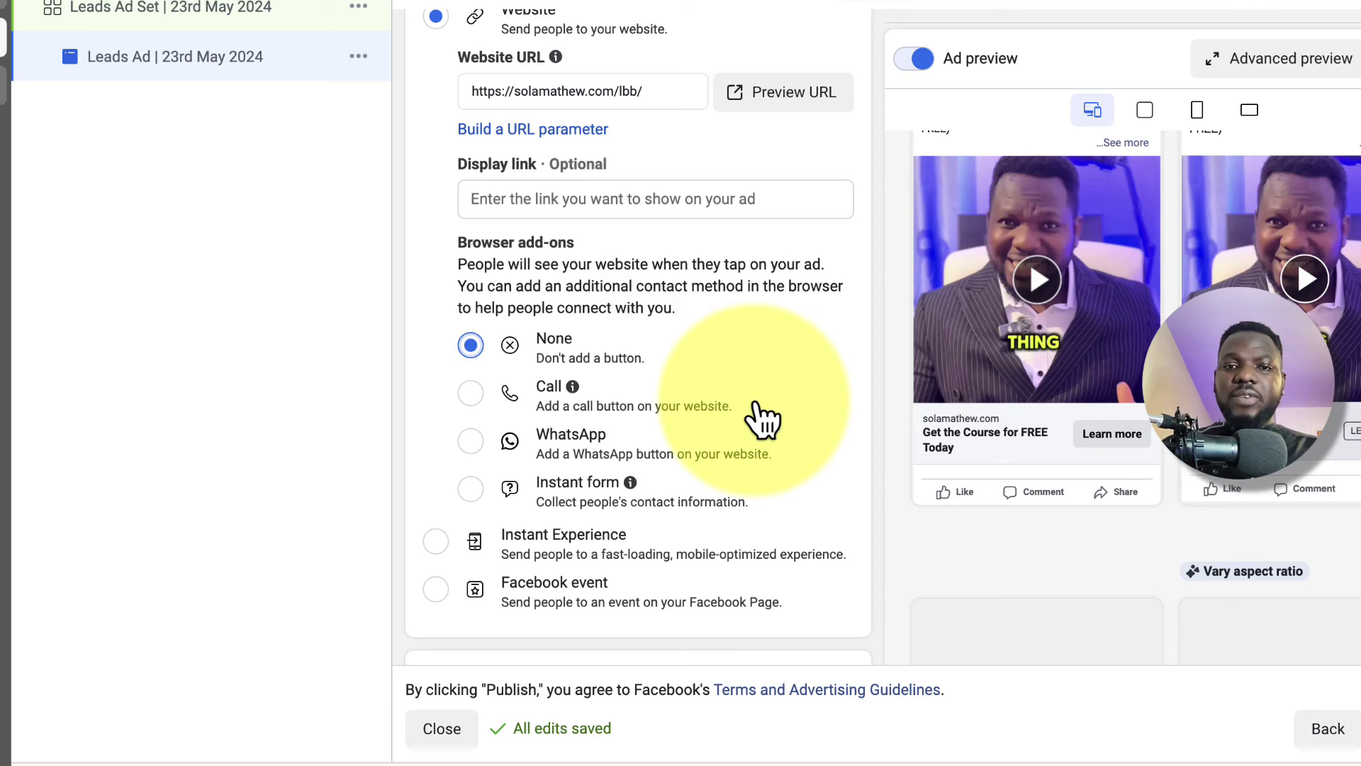
Step: Publish the leads campaign with its ad set and ad
{"action": "scroll", "coordinate": [759, 418], "scroll_direction": "down", "scroll_amount": 8}
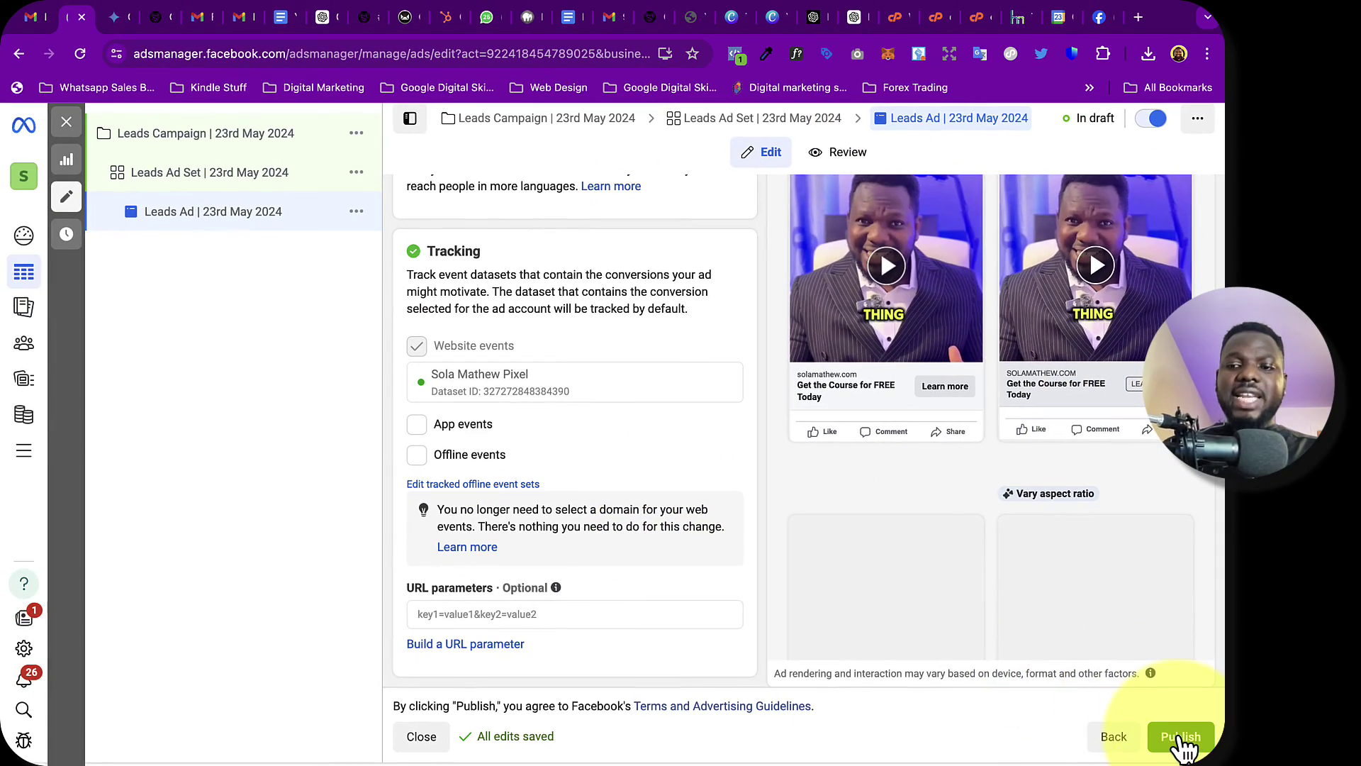
{"action": "left_click", "coordinate": [1181, 737]}
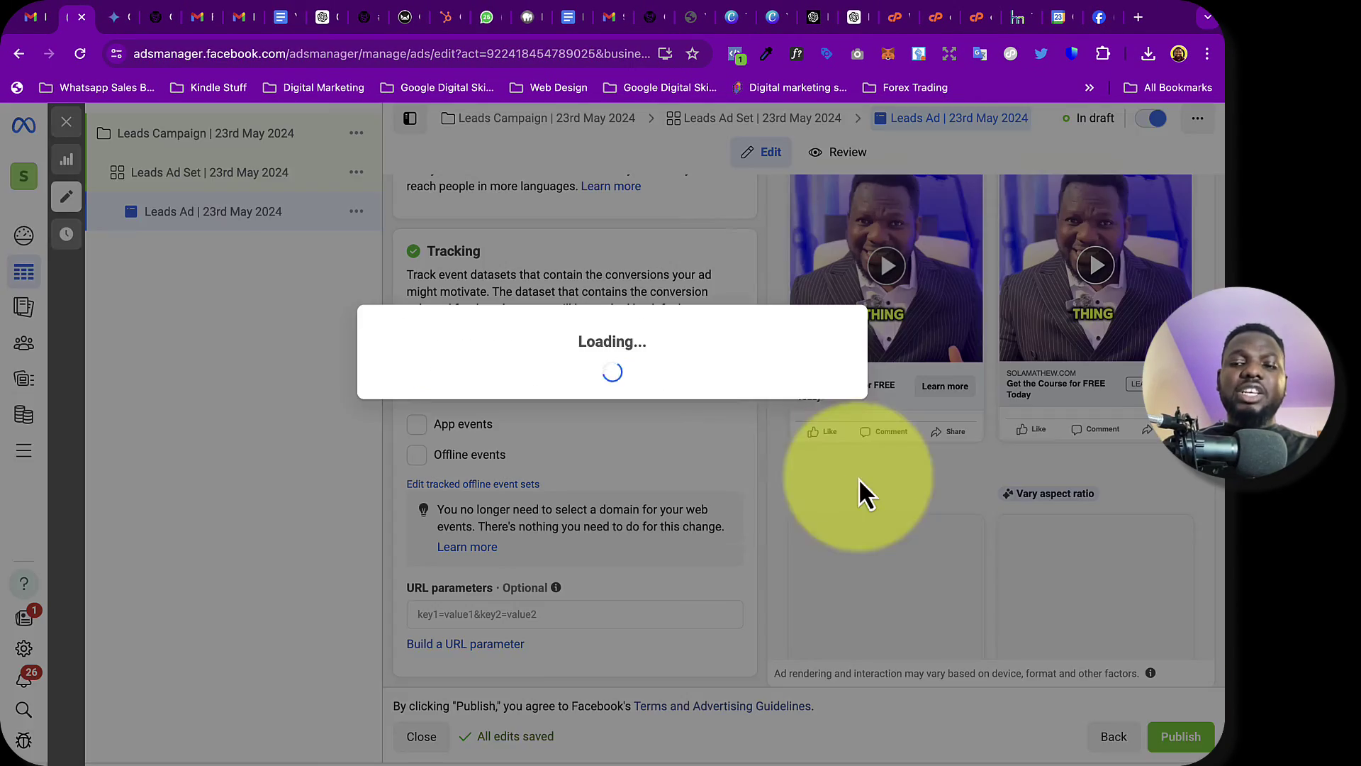
{"action": "scroll", "coordinate": [730, 389], "scroll_direction": "up", "scroll_amount": 3}
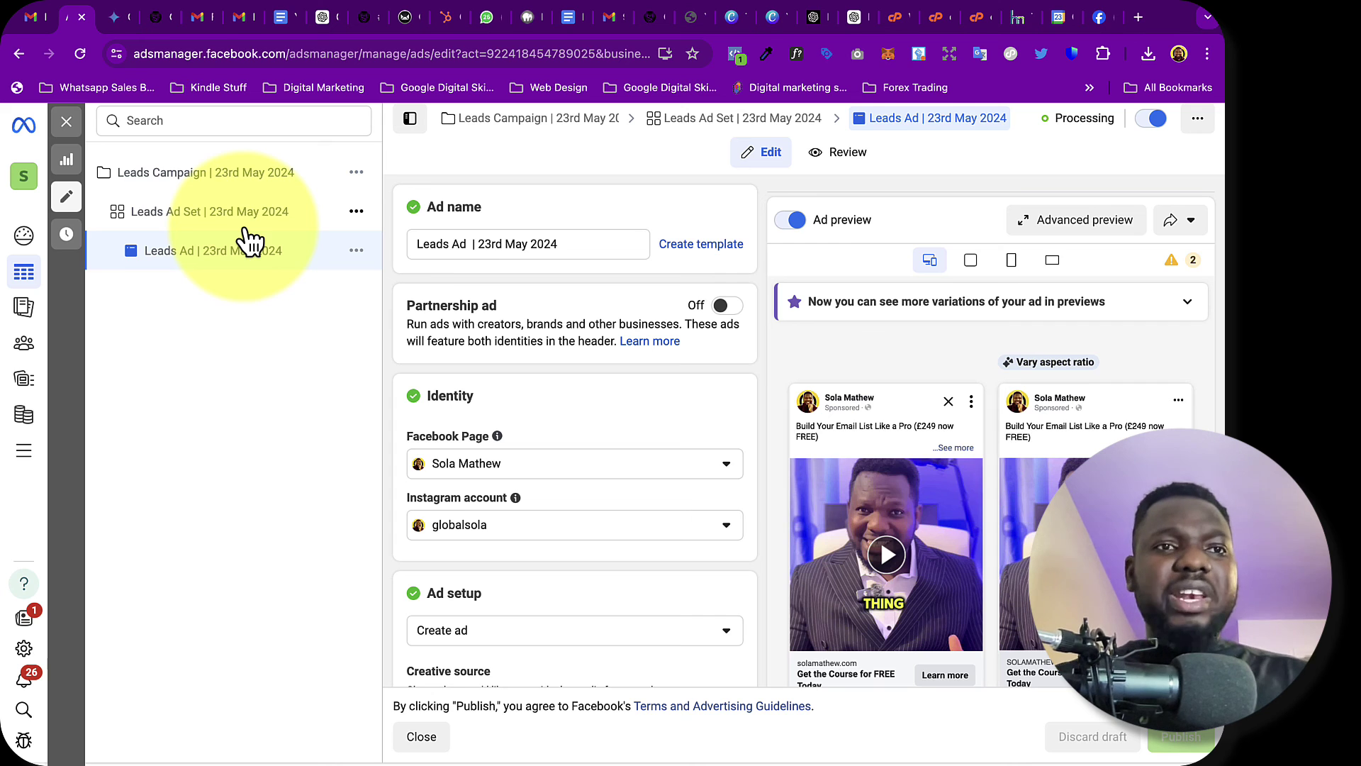
Step: Switch to the List Building Crash Course landing page, view the sign-up form behind "Yes! I Want FREE Access Now" and dismiss it
{"action": "left_click", "coordinate": [156, 18]}
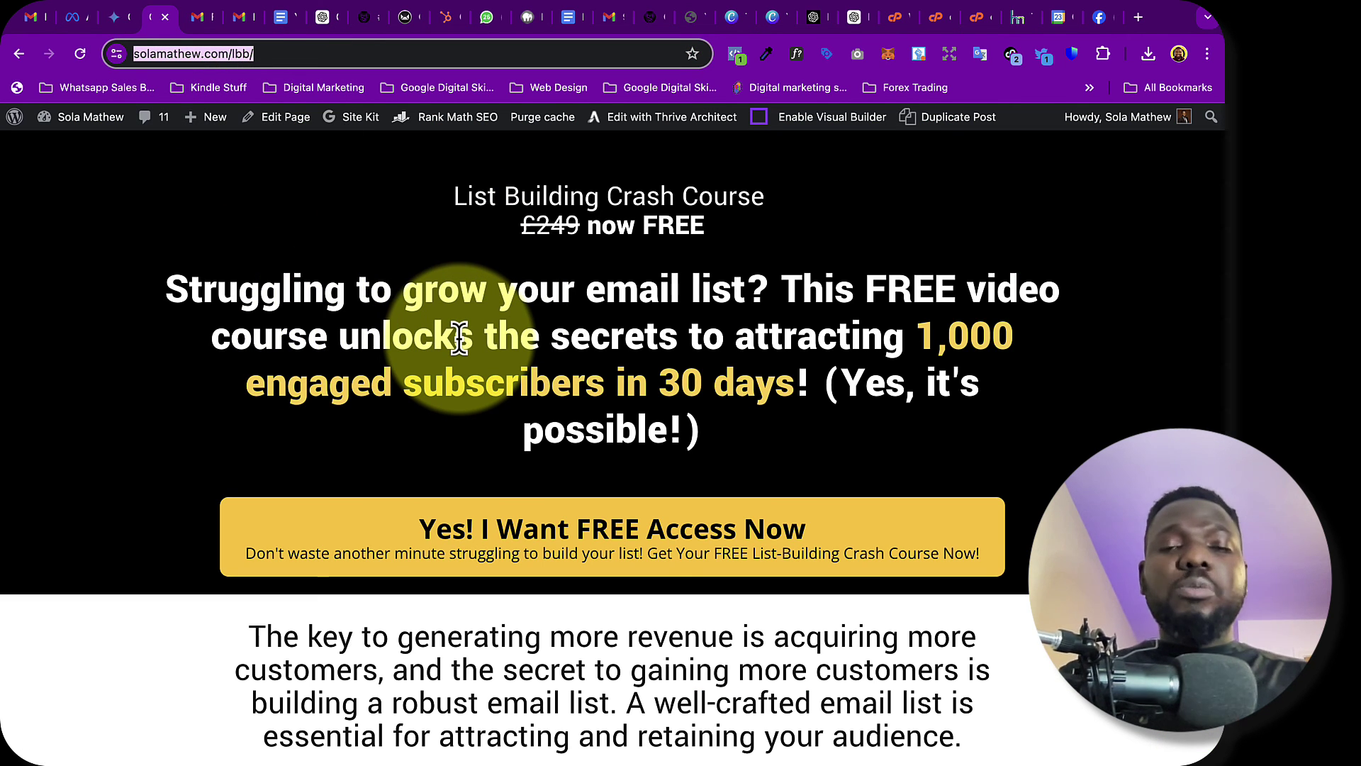
{"action": "left_click", "coordinate": [541, 365]}
{"action": "scroll", "coordinate": [542, 364], "scroll_direction": "down", "scroll_amount": 6}
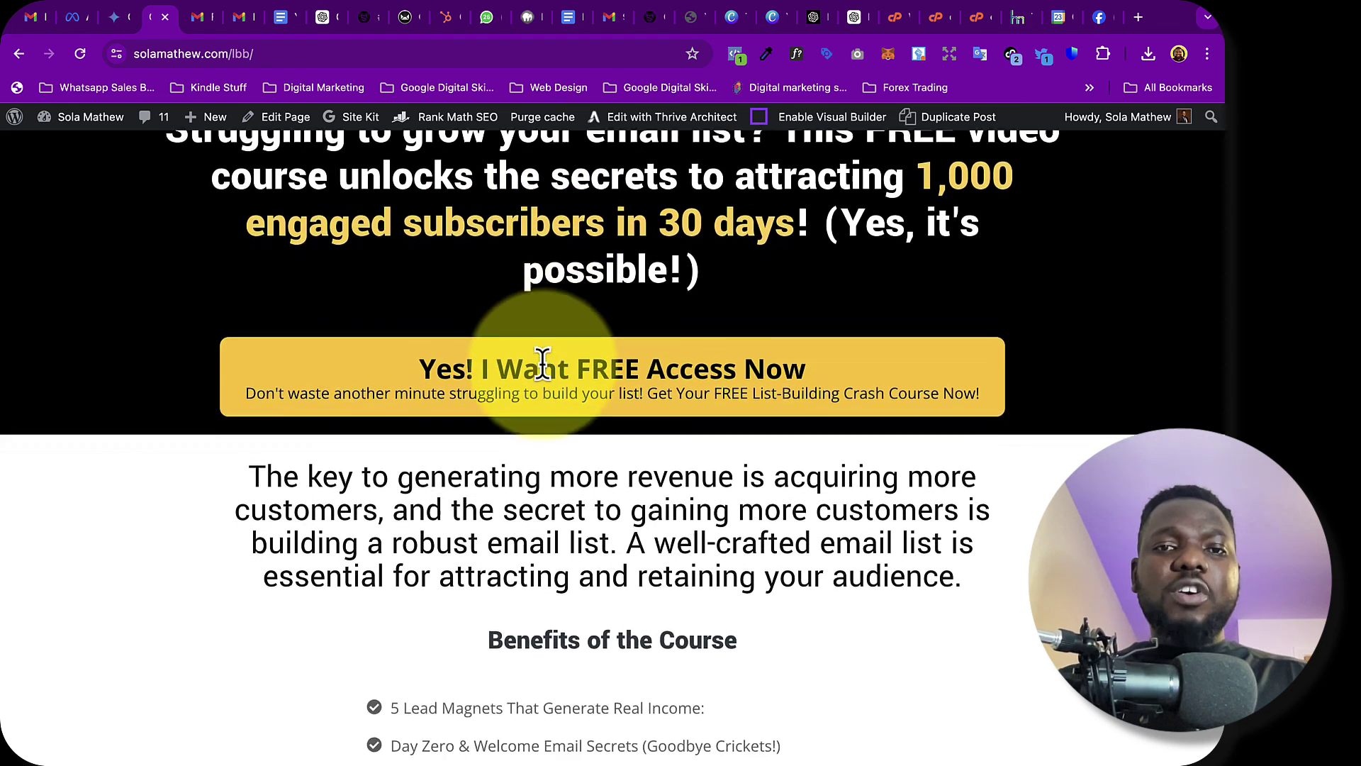
{"action": "scroll", "coordinate": [560, 387], "scroll_direction": "up", "scroll_amount": 6}
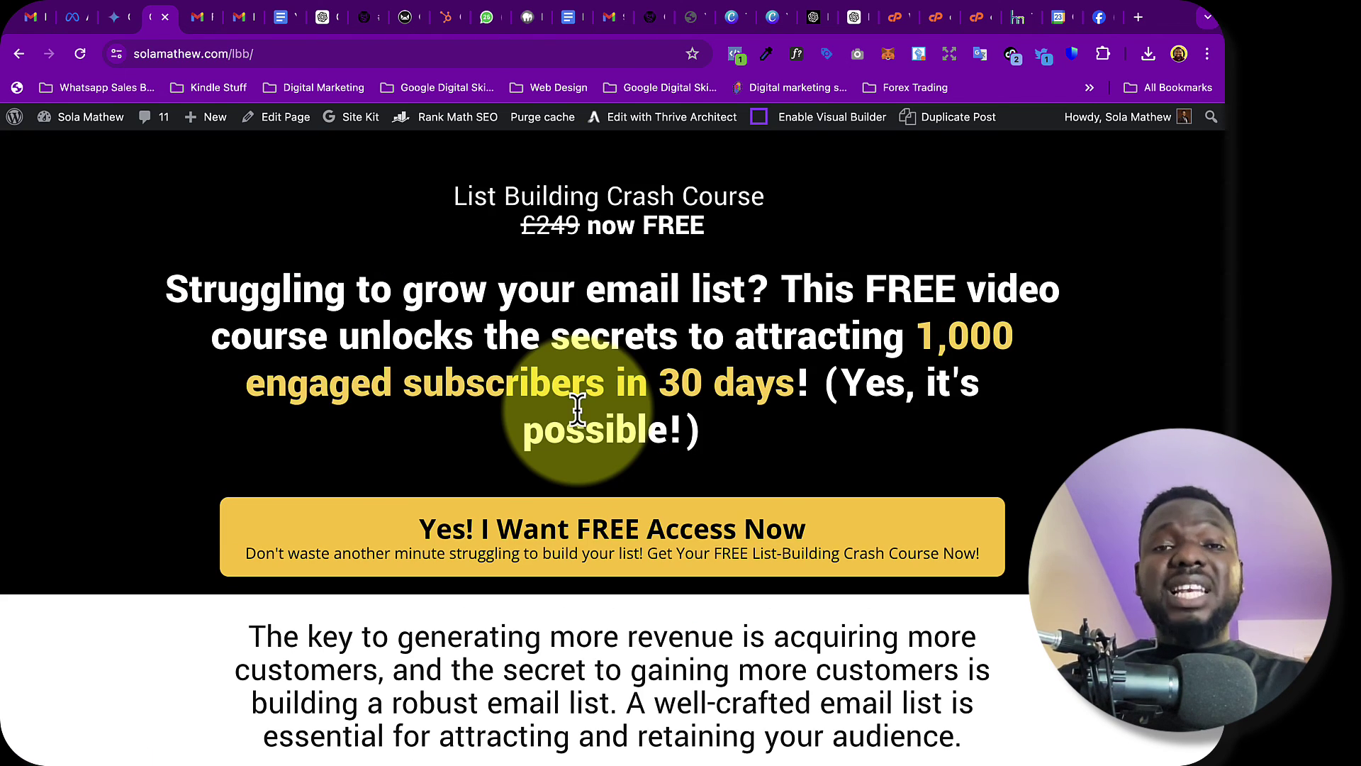
{"action": "left_click", "coordinate": [499, 555]}
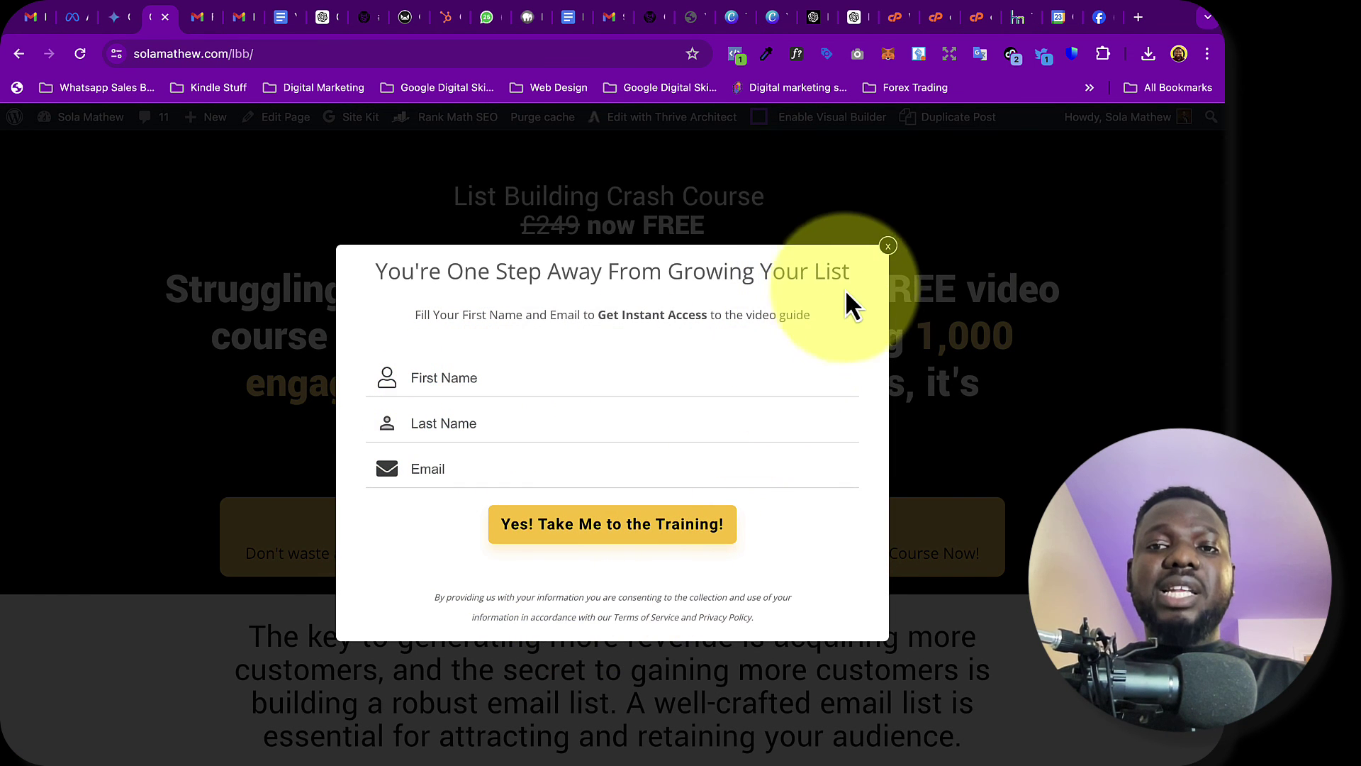
{"action": "left_click", "coordinate": [888, 246]}
Step: Examine the landing page's course benefits, the 30-Day Game Plan bonus and the repeated free-access call to action
{"action": "scroll", "coordinate": [655, 503], "scroll_direction": "down", "scroll_amount": 10}
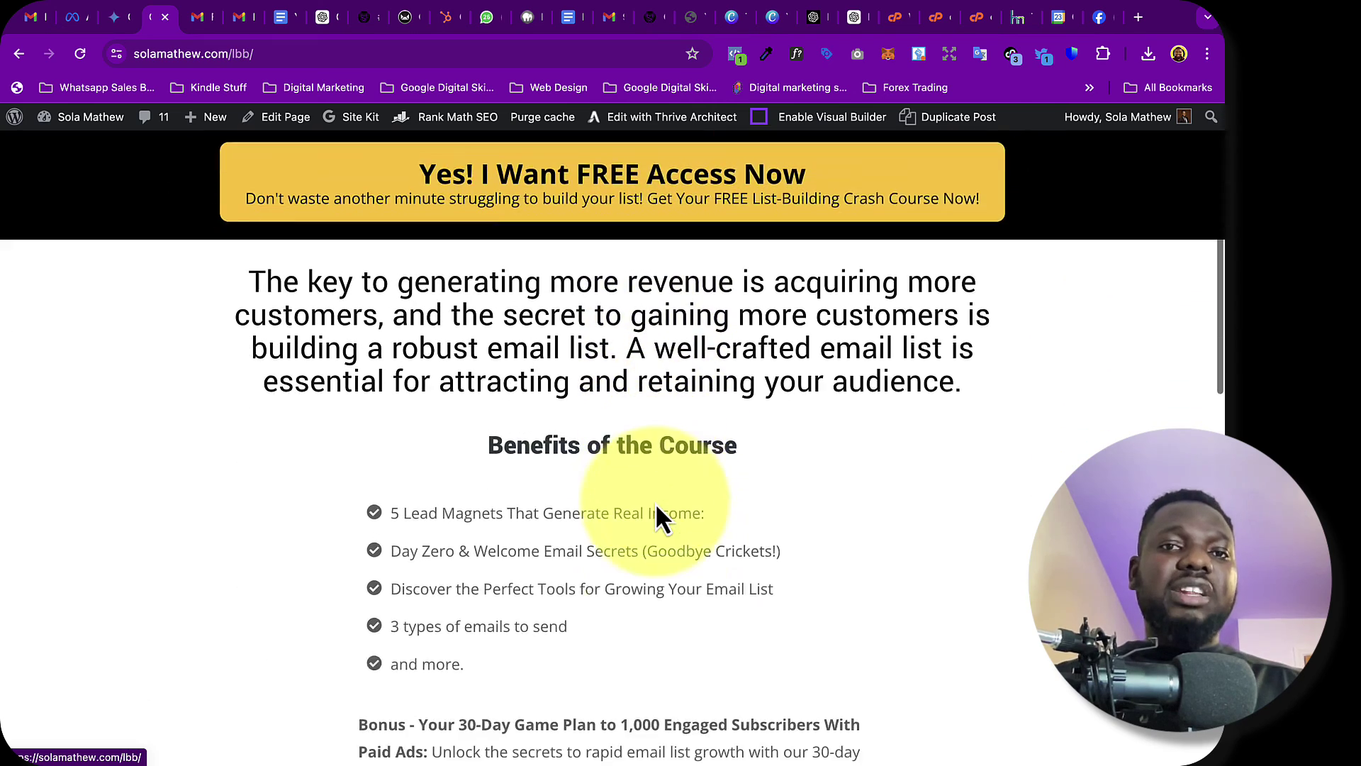
{"action": "scroll", "coordinate": [655, 504], "scroll_direction": "down", "scroll_amount": 4}
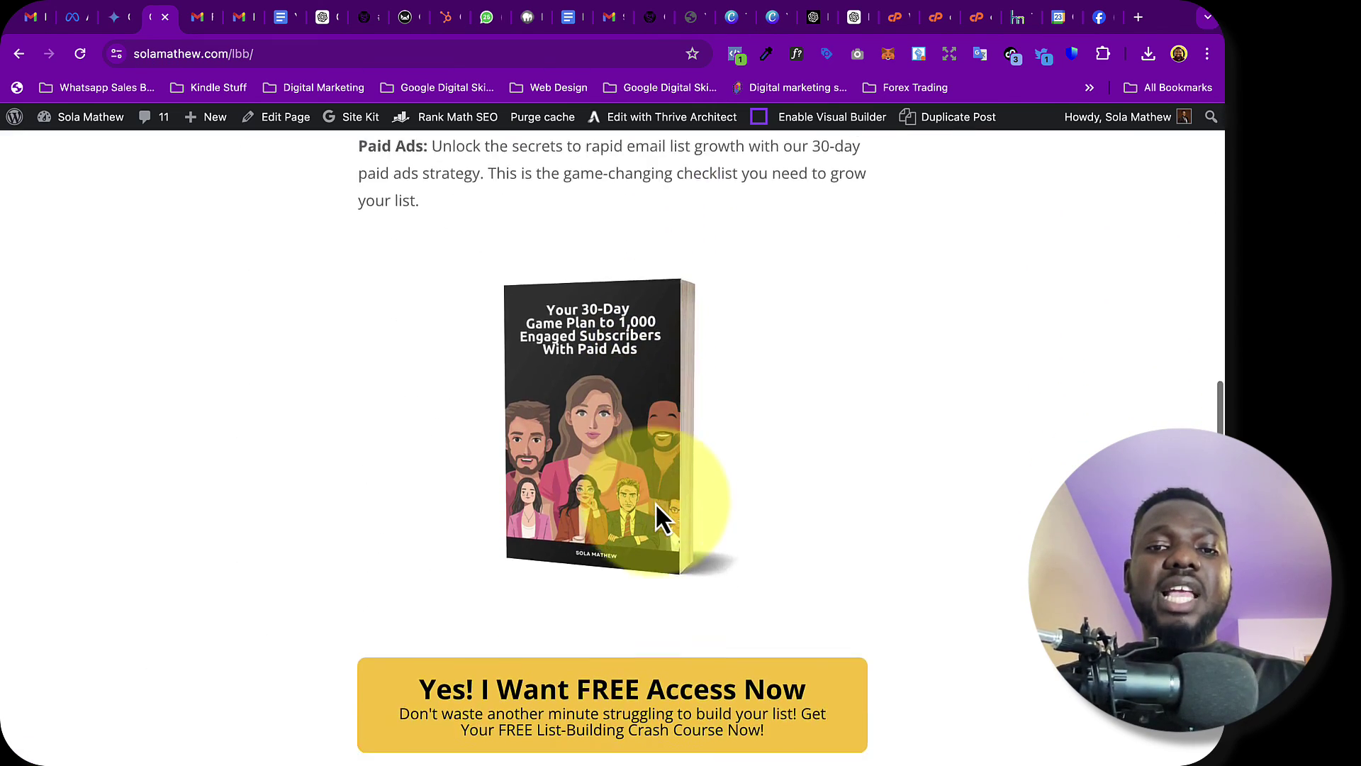
{"action": "scroll", "coordinate": [655, 504], "scroll_direction": "up", "scroll_amount": 1}
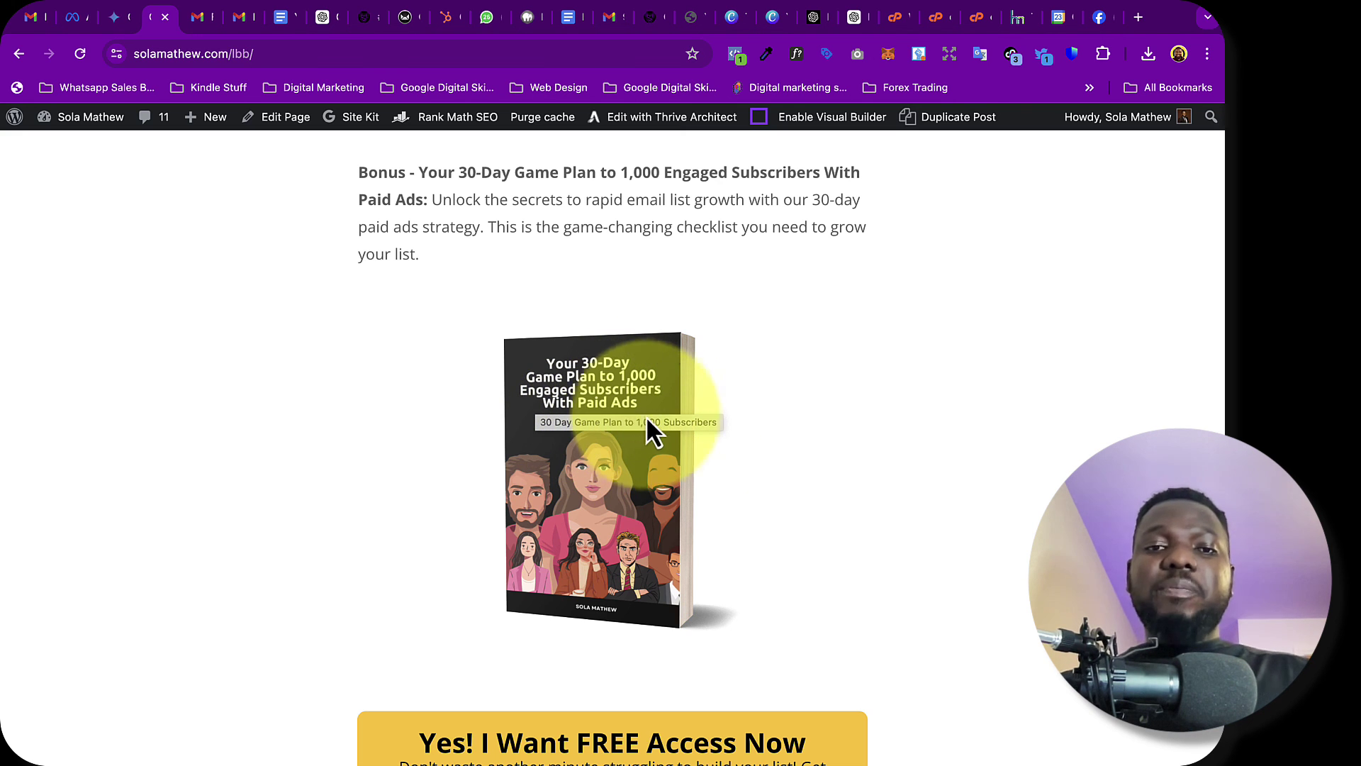
{"action": "scroll", "coordinate": [766, 496], "scroll_direction": "down", "scroll_amount": 1}
{"action": "scroll", "coordinate": [766, 496], "scroll_direction": "down", "scroll_amount": 3}
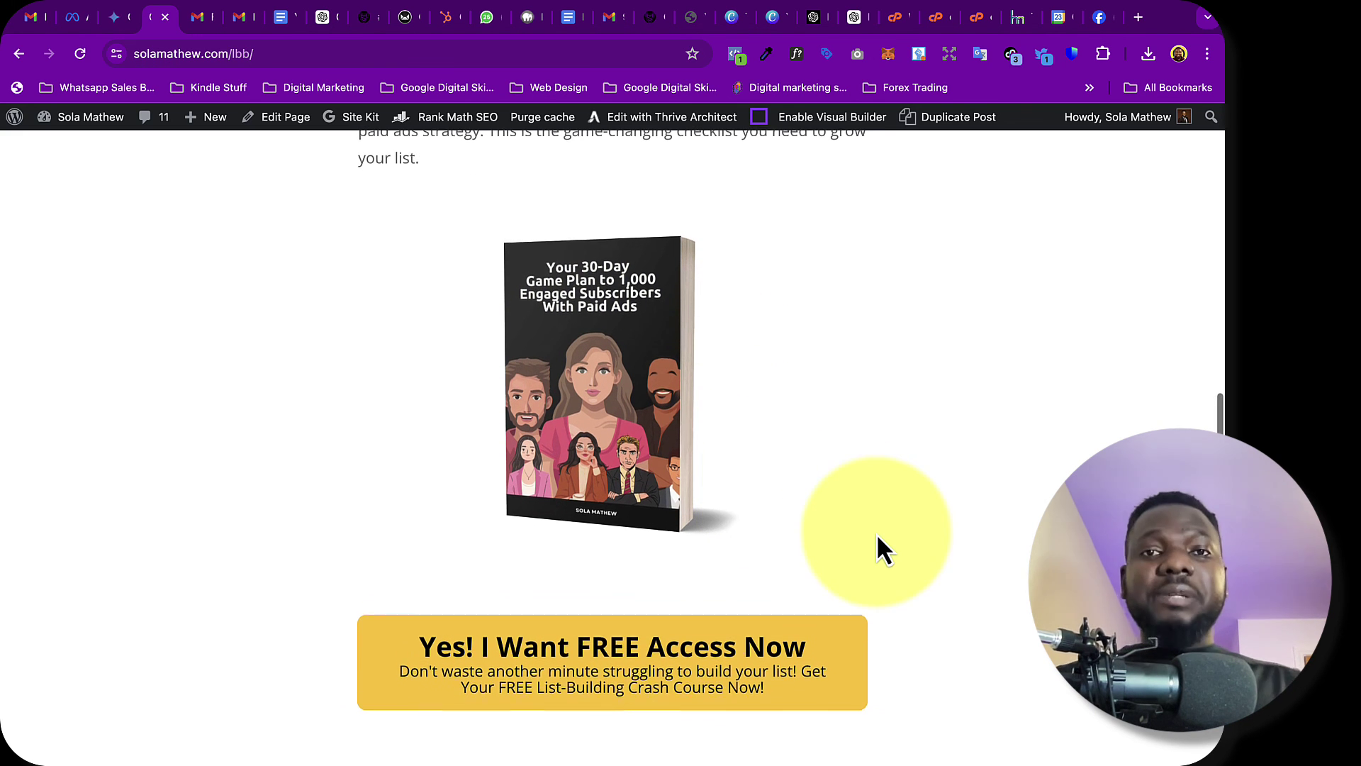
{"action": "scroll", "coordinate": [876, 533], "scroll_direction": "down", "scroll_amount": 1}
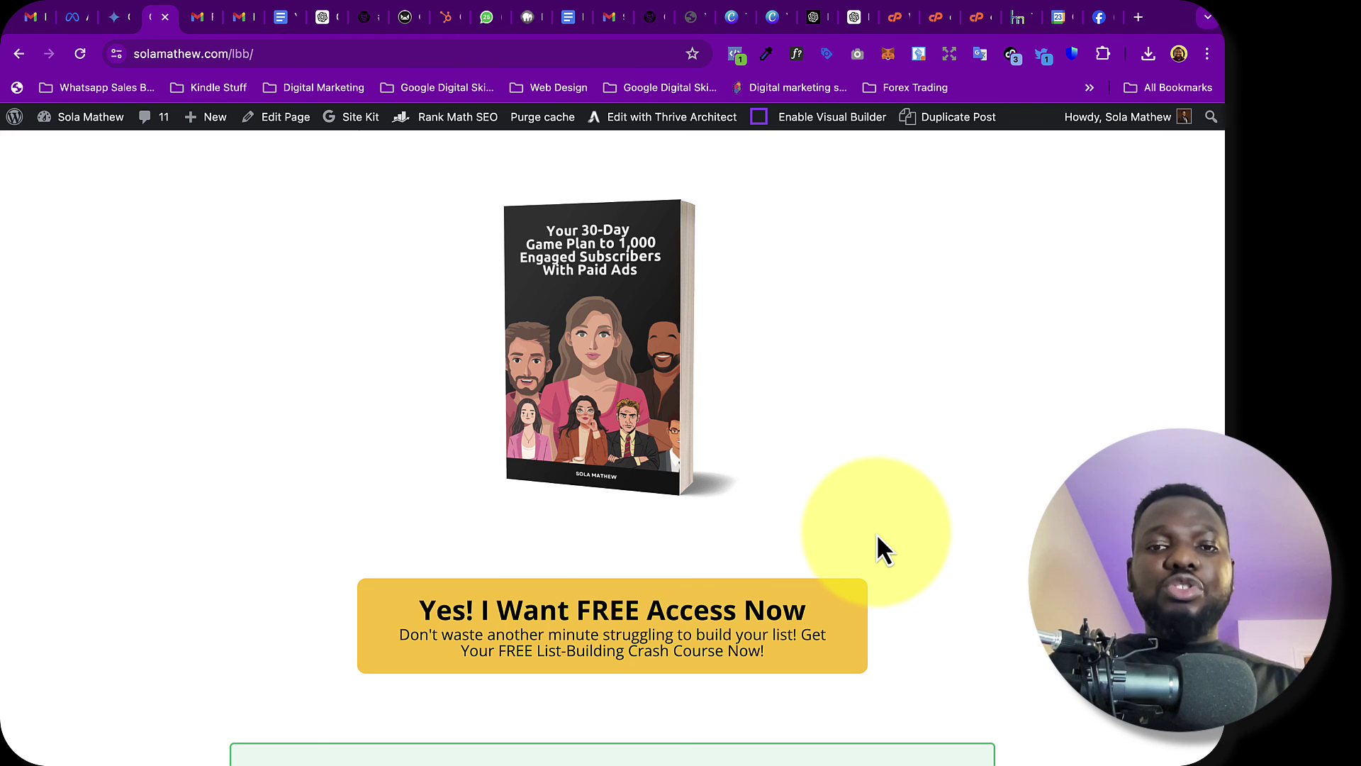
{"action": "scroll", "coordinate": [877, 537], "scroll_direction": "down", "scroll_amount": 1}
{"action": "scroll", "coordinate": [877, 538], "scroll_direction": "up", "scroll_amount": 15}
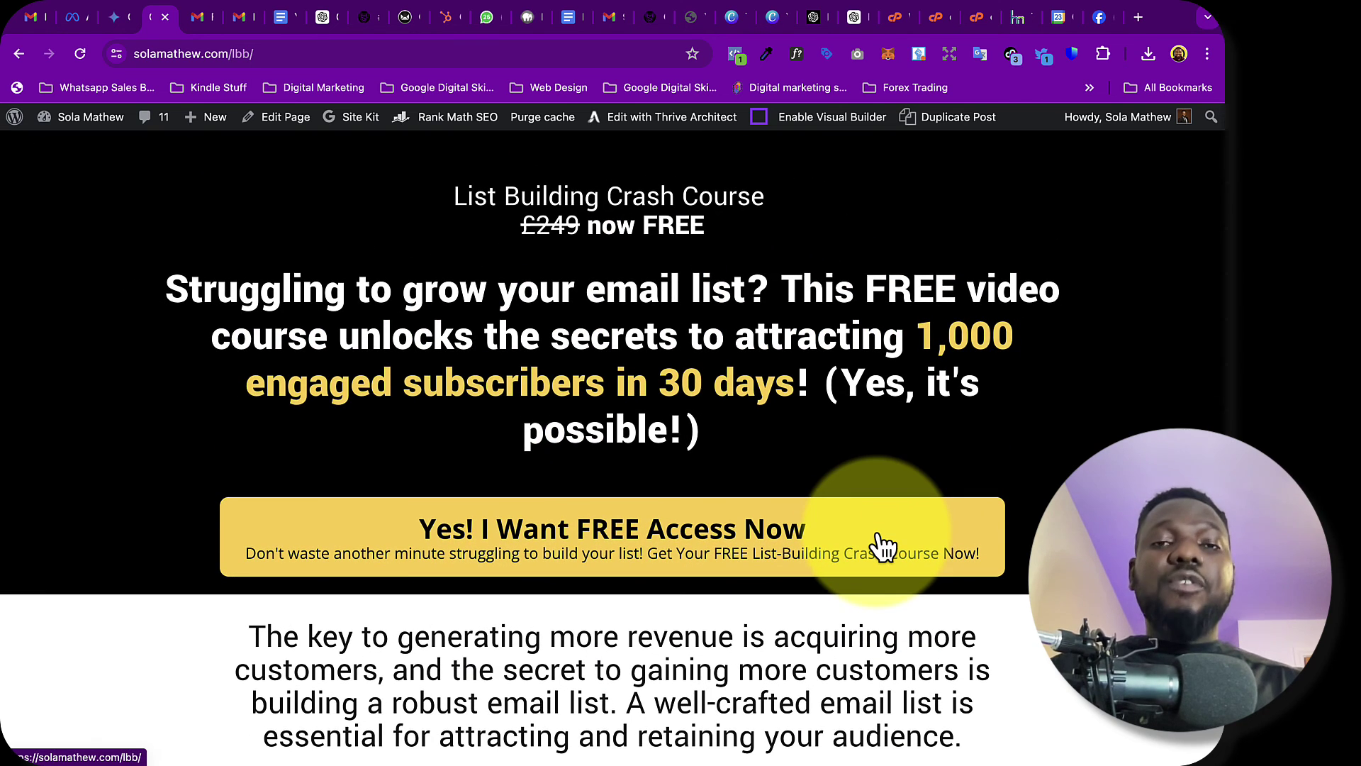